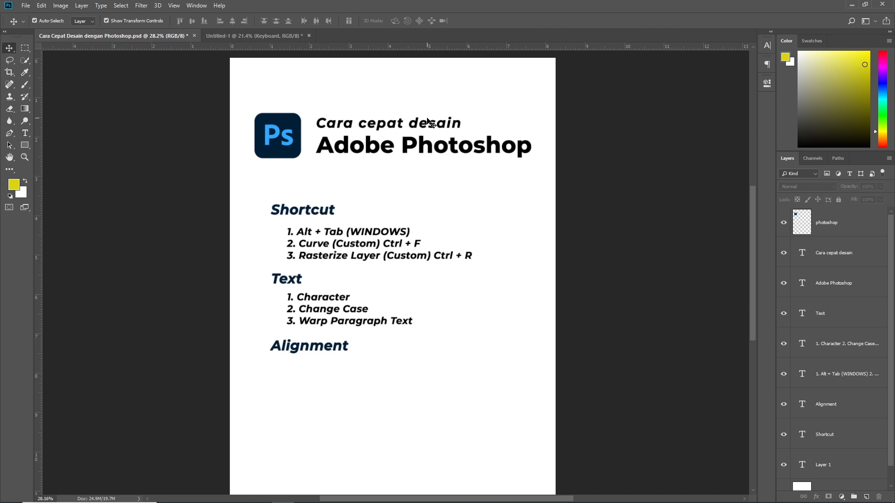
- Look over the Shortcut, Text and Alignment sections of the tutorial outline, focusing on the numbered shortcut list
scroll(284, 209, up, 1)
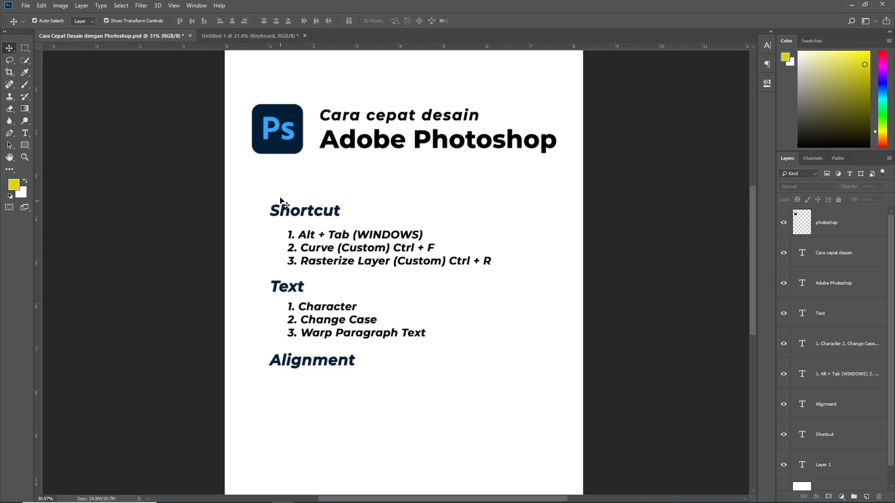
scroll(280, 216, up, 1)
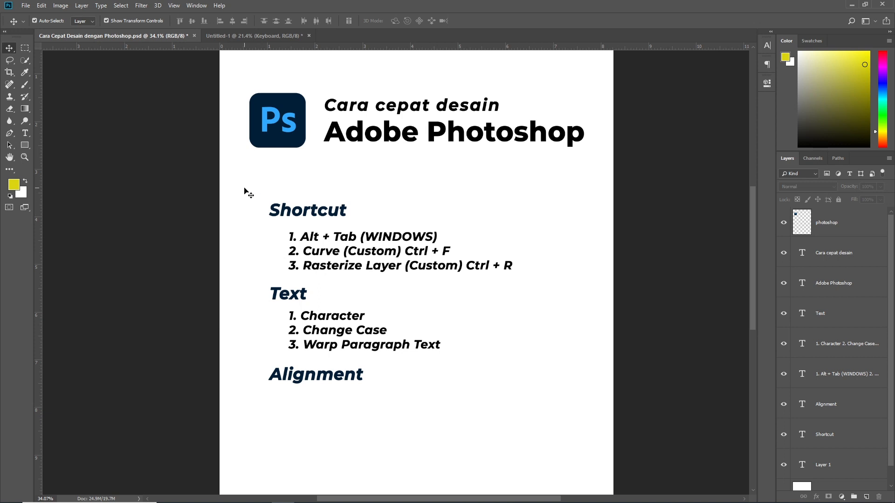
click(291, 209)
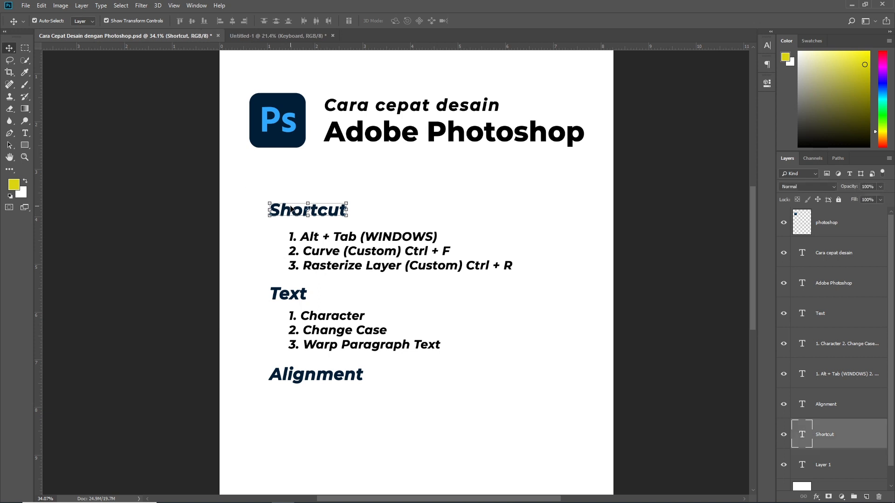
click(293, 297)
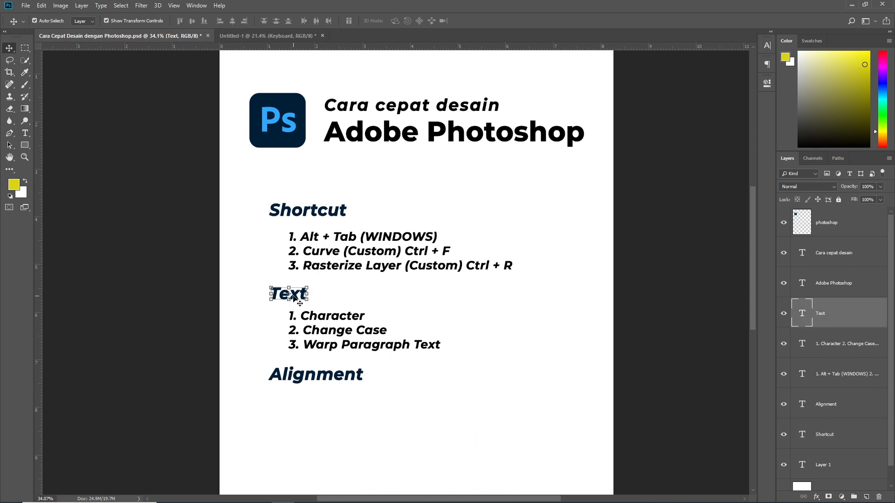
click(298, 378)
scroll(246, 299, down, 2)
click(246, 298)
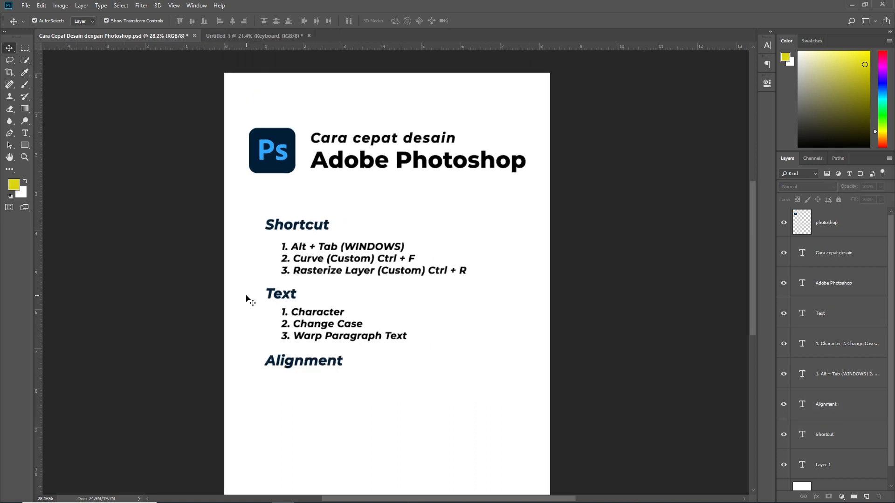
scroll(329, 236, up, 1)
scroll(309, 209, down, 1)
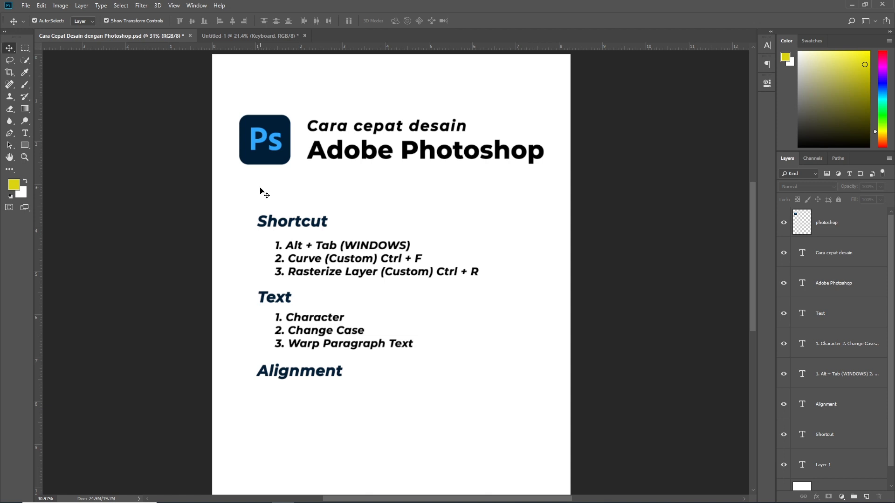
scroll(261, 192, down, 1)
scroll(262, 192, up, 1)
drag(236, 197, 525, 421)
click(525, 421)
scroll(329, 224, up, 2)
scroll(315, 229, up, 1)
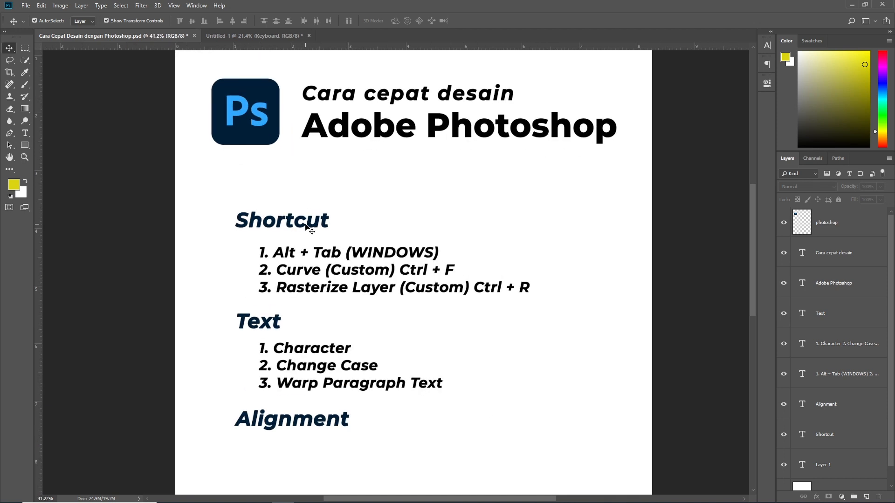
scroll(307, 227, down, 2)
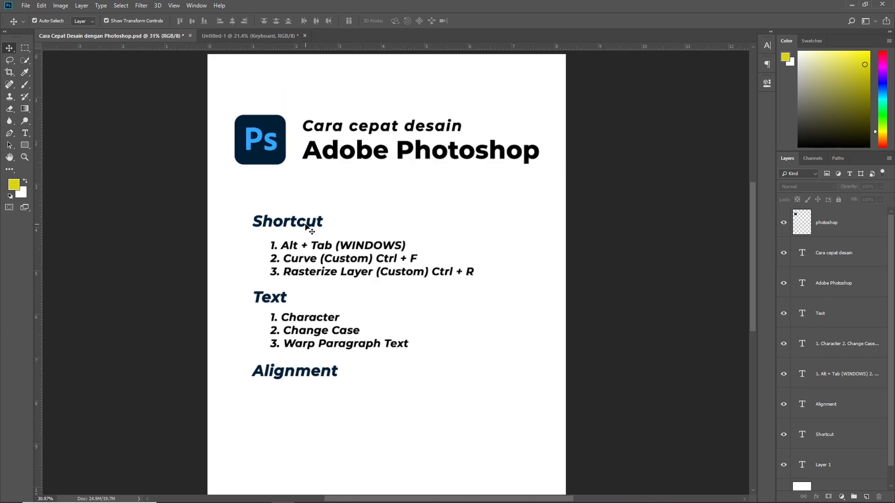
scroll(289, 254, up, 2)
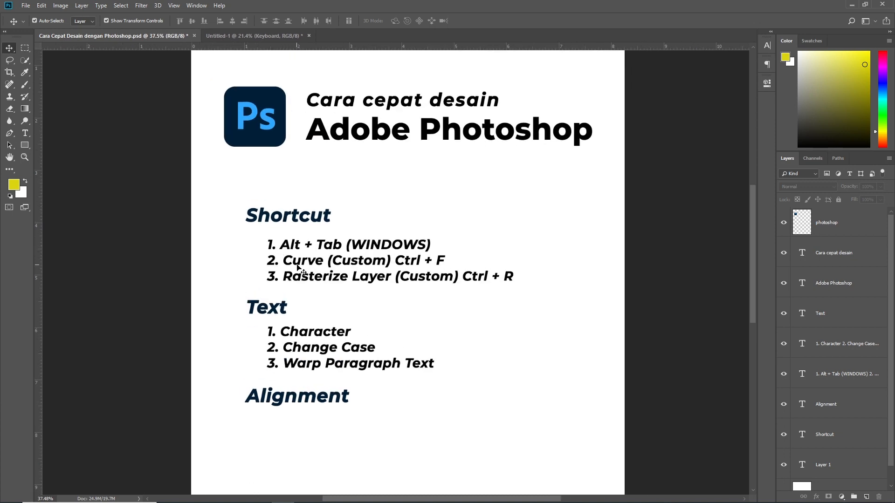
scroll(311, 277, up, 2)
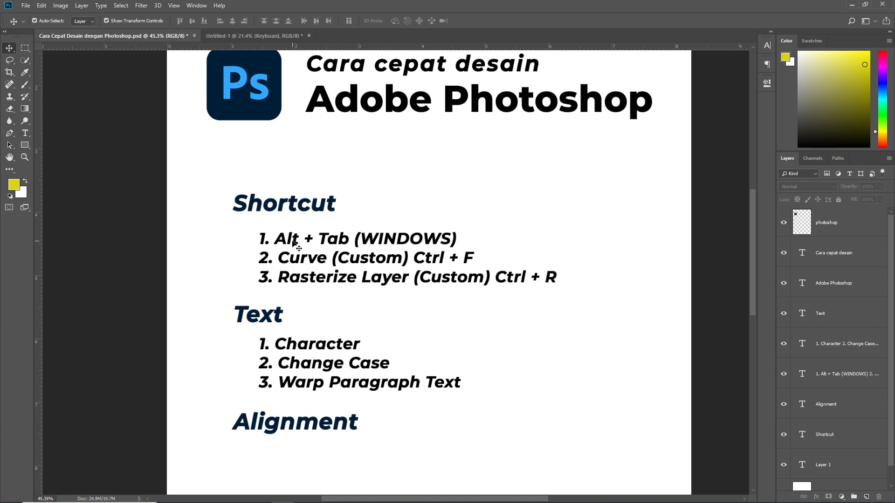
scroll(393, 241, down, 4)
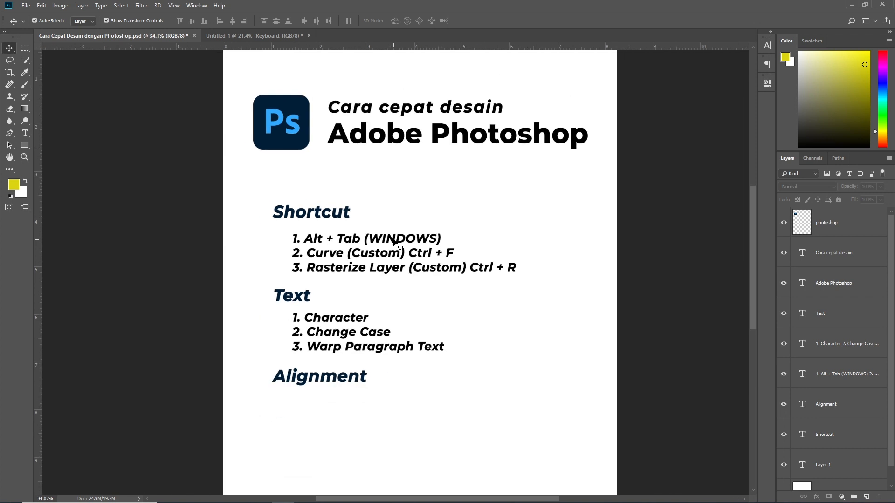
- Bring the Untitled-1 document with its blank canvas to the front
click(273, 37)
scroll(506, 267, up, 1)
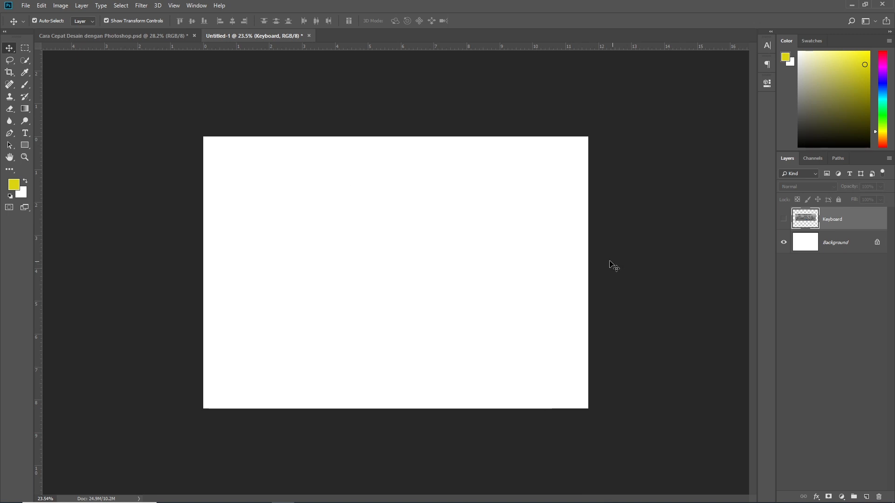
scroll(606, 259, up, 1)
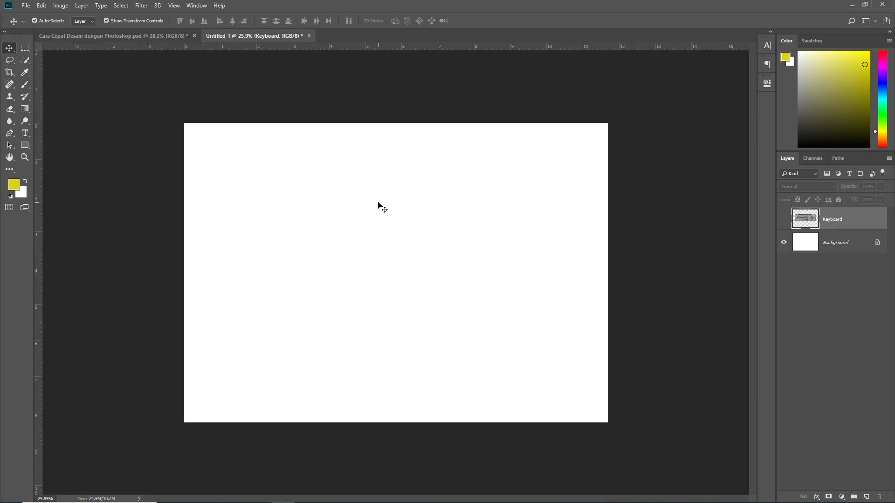
click(154, 37)
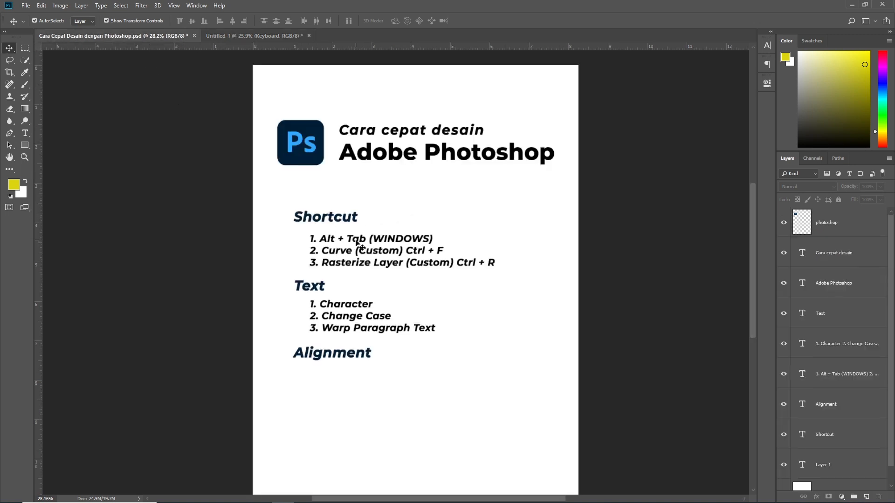
click(260, 34)
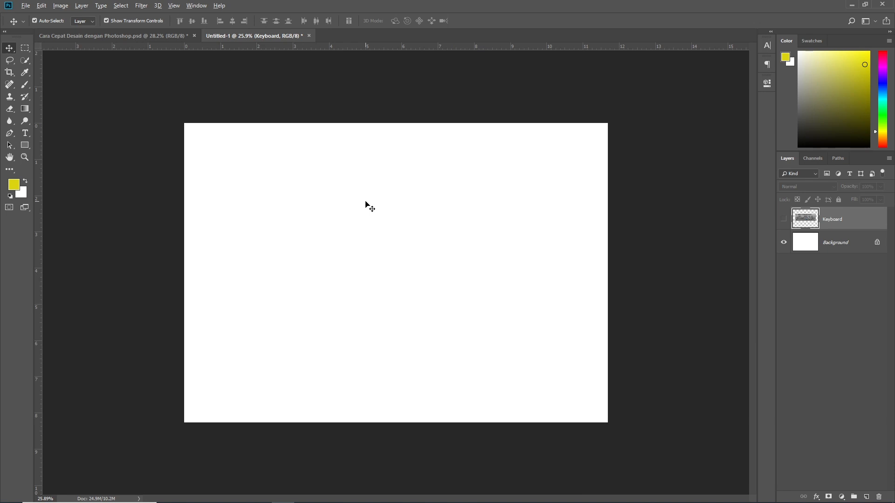
- Place the pngwing.com (1) image from the Downloads folder in Untitled-1, confirm it, and delete its layer again
key(alt+Tab)
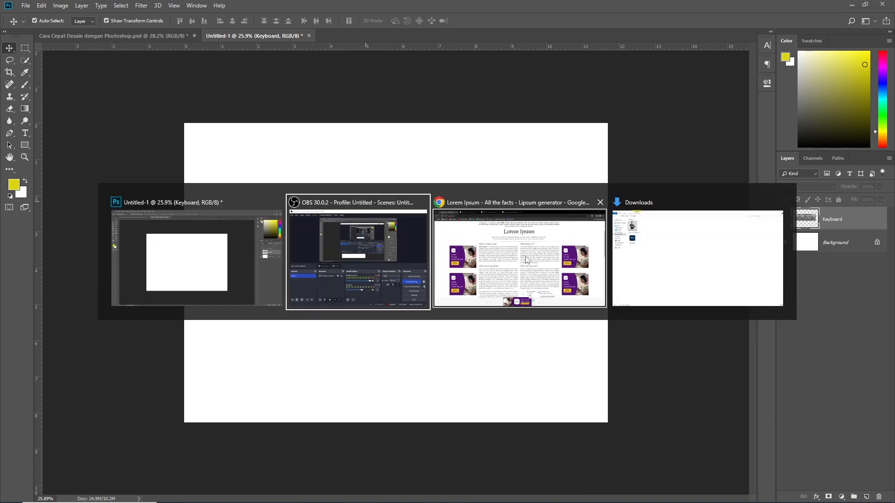
click(639, 257)
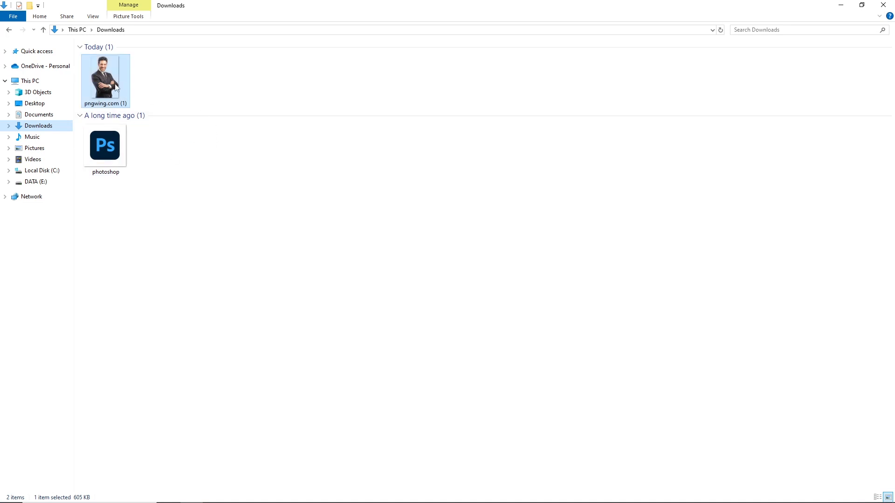
drag(113, 76, 325, 266)
click(326, 21)
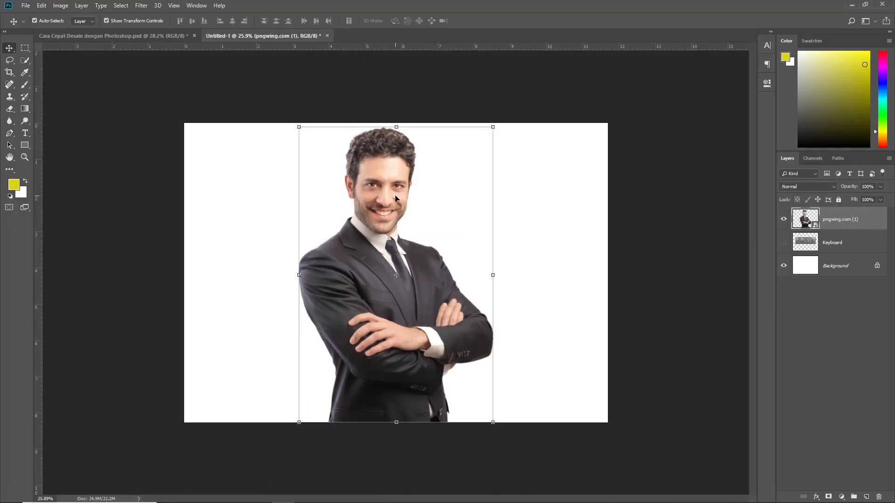
key(Delete)
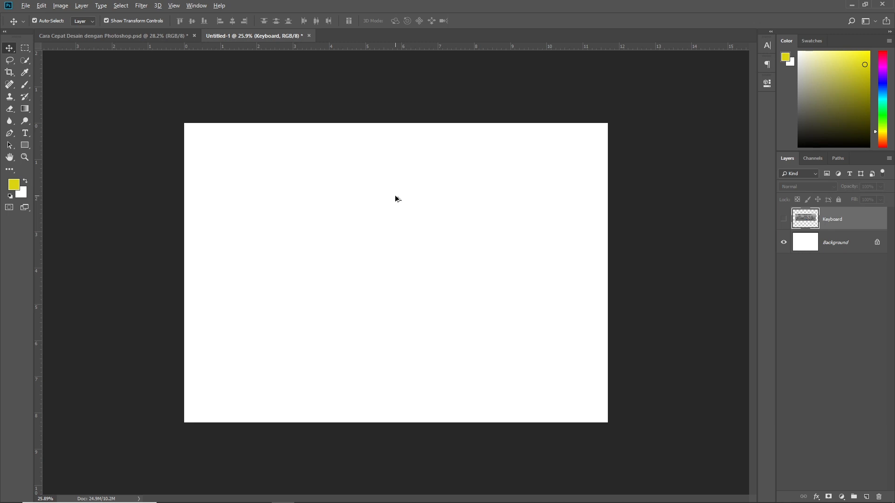
- Place the pngwing.com (1) image from the Downloads folder in Untitled-1 again, confirm it and move it left of the canvas centre
key(alt+Tab)
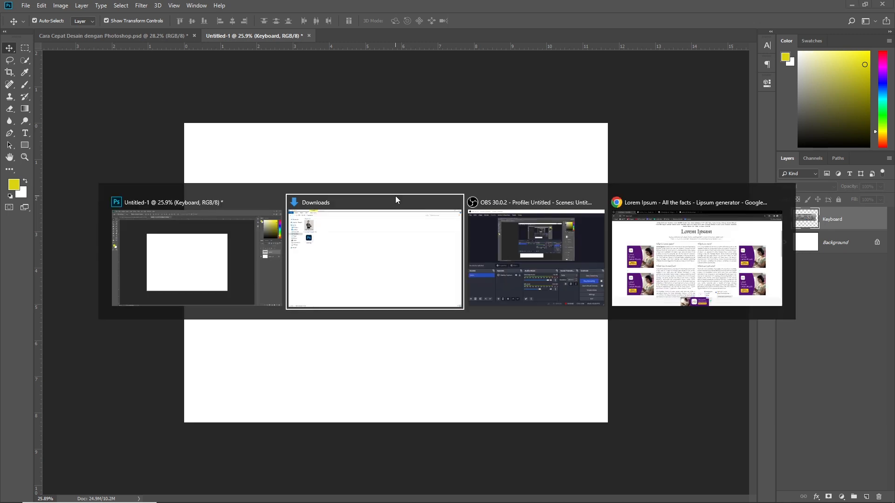
click(391, 231)
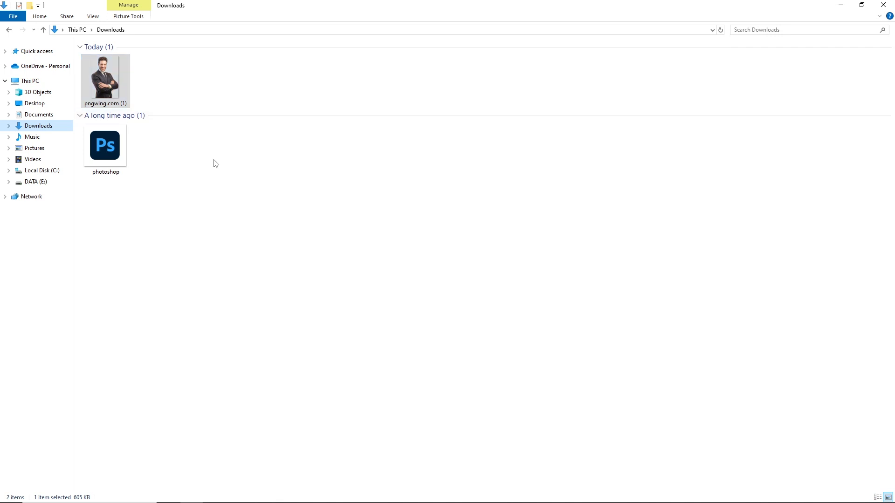
drag(103, 72, 346, 248)
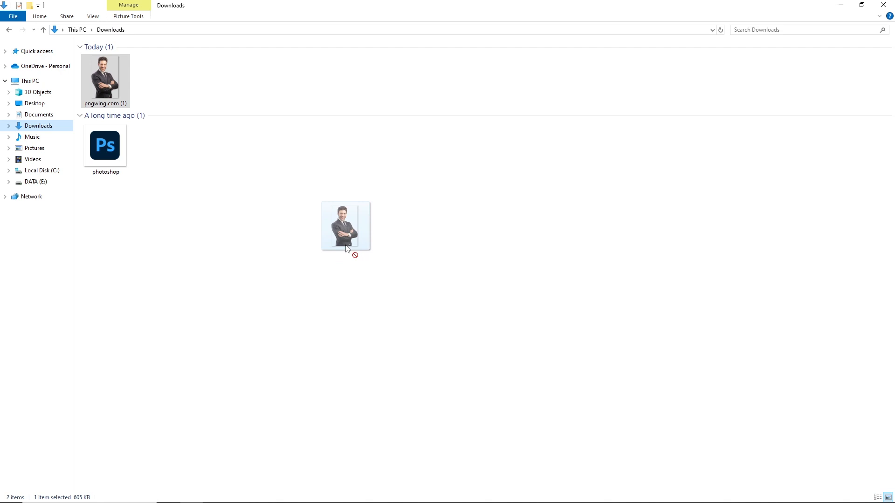
key(alt)
key(alt+Tab)
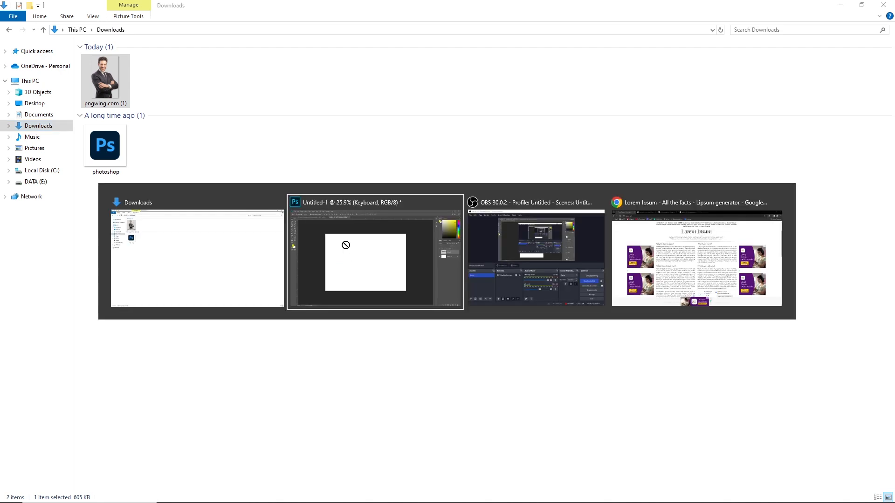
drag(345, 245, 363, 256)
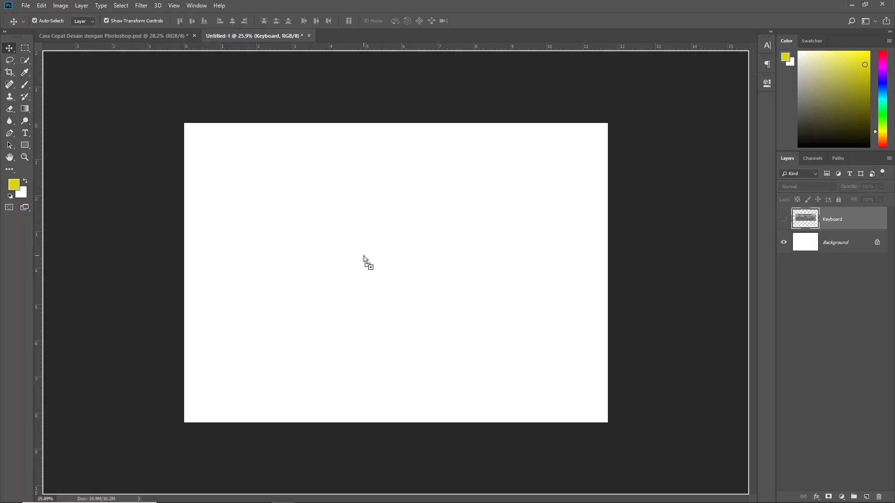
drag(364, 256, 364, 257)
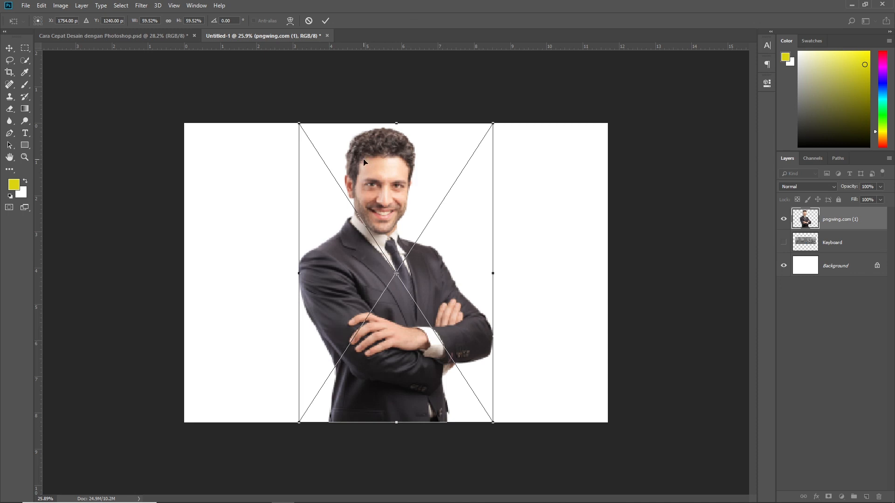
click(324, 22)
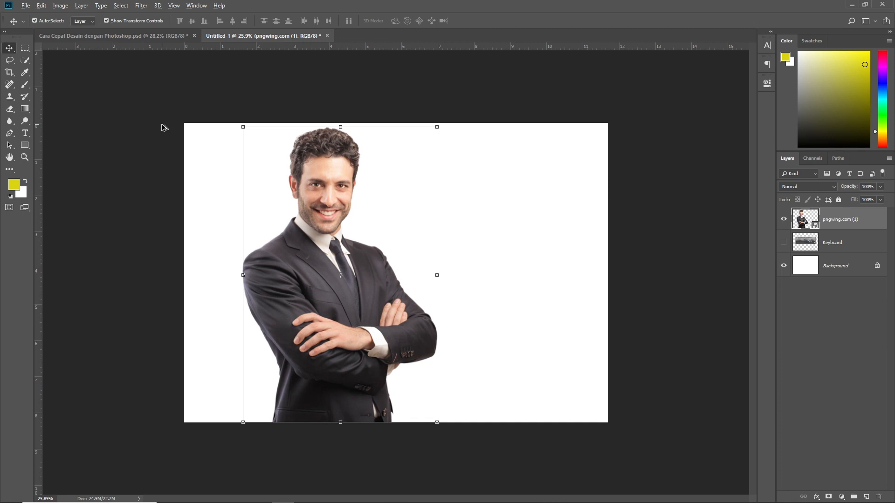
- Switch to the Lorem Ipsum page in Chrome and return to the Untitled-1 document in Photoshop
key(alt+Tab)
key(alt+Tab)
key(alt+Tab)
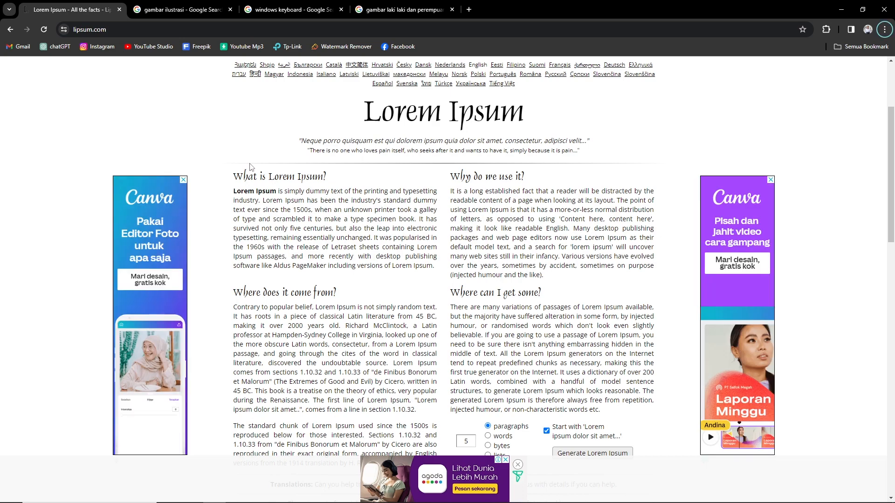
key(alt+Tab)
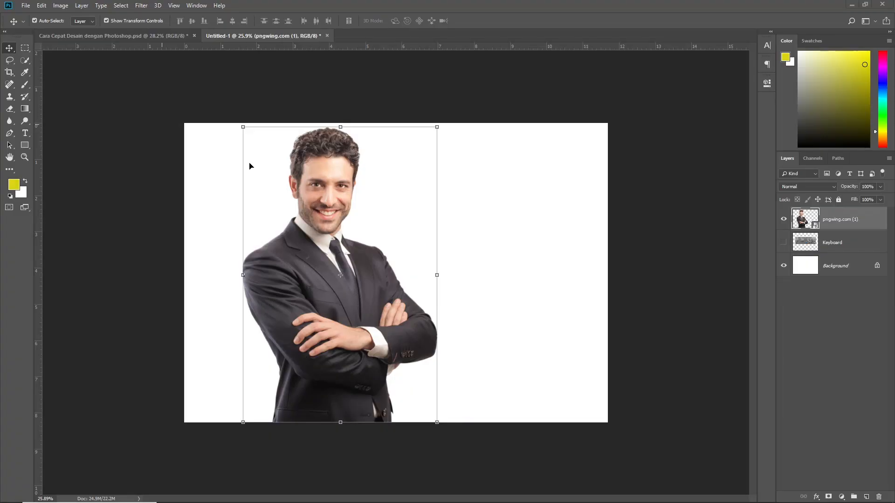
- Select the placed picture of the man in the suit and delete it from Untitled-1
click(167, 156)
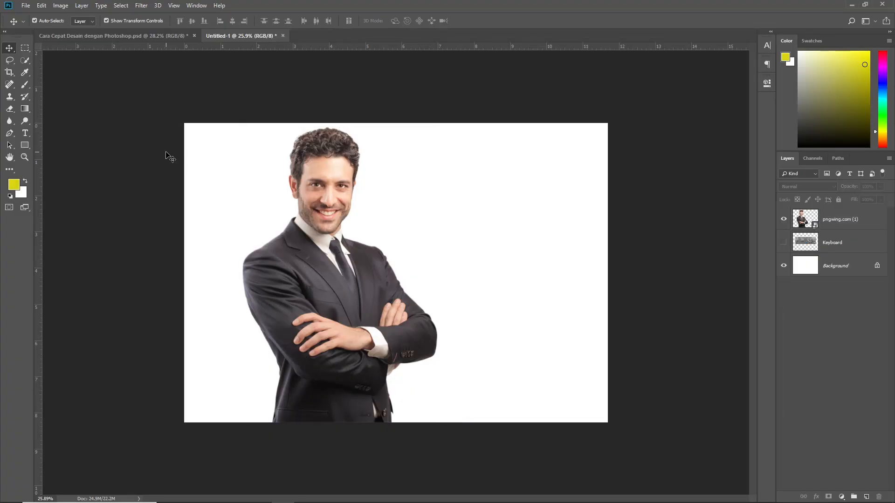
click(329, 232)
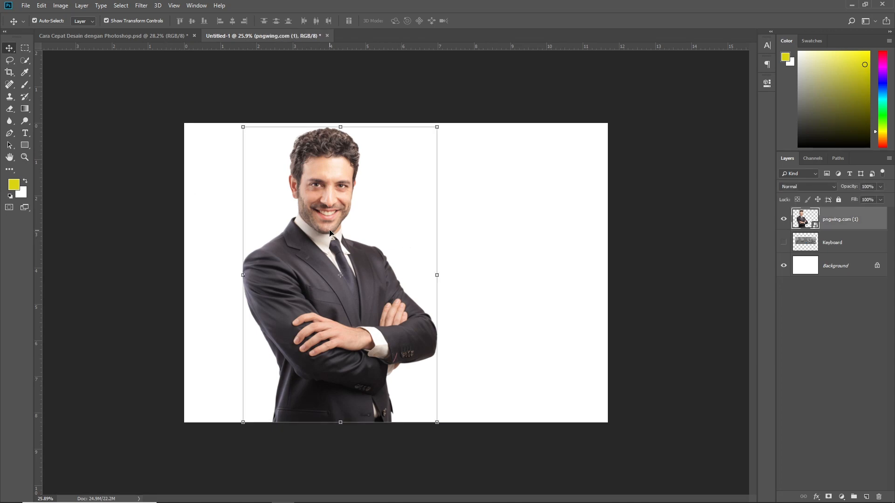
- Return to the Cara Cepat Desain dengan Photoshop document and examine the Curve (Custom) entry in the shortcut list
key(ctrl+Tab)
scroll(350, 264, up, 2)
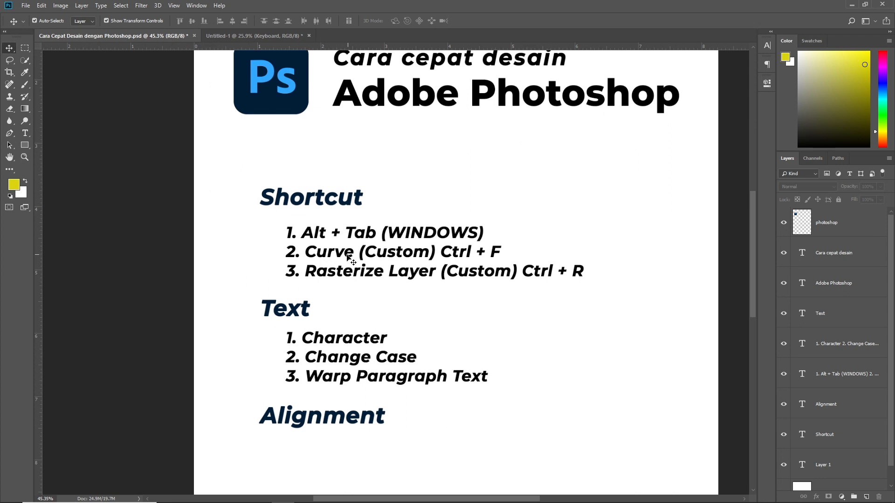
scroll(349, 258, down, 1)
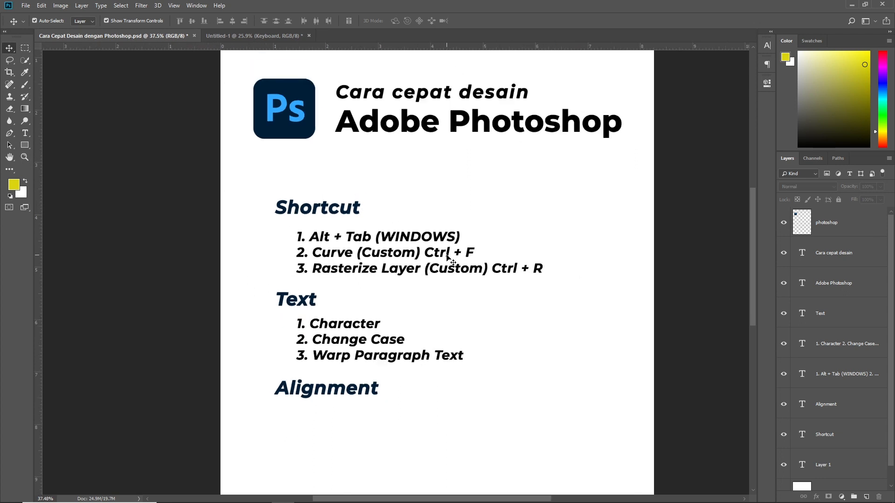
scroll(446, 259, up, 1)
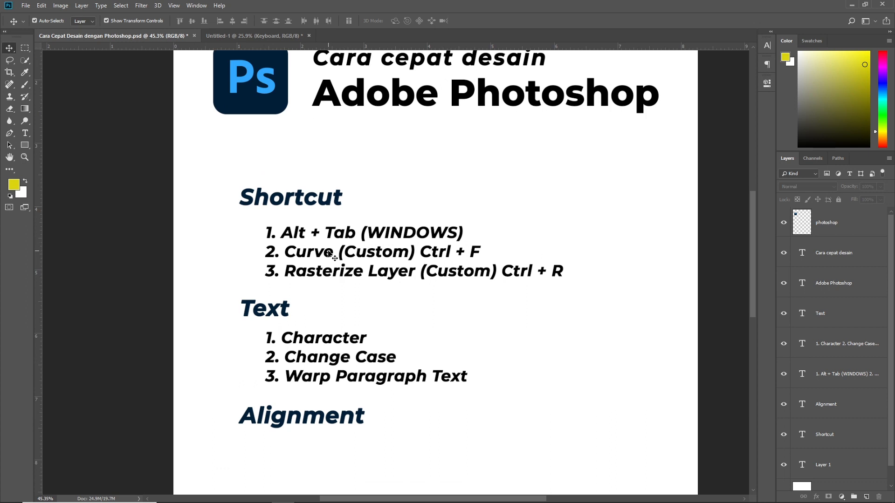
scroll(329, 254, up, 1)
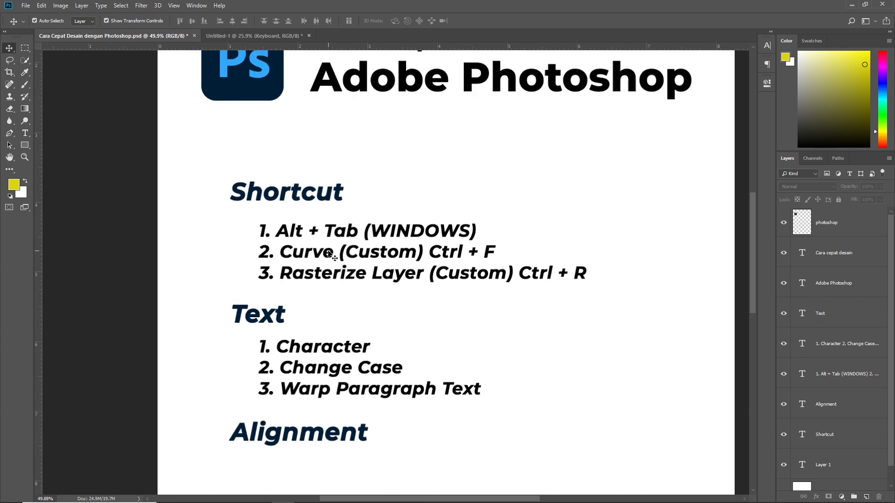
scroll(329, 254, up, 1)
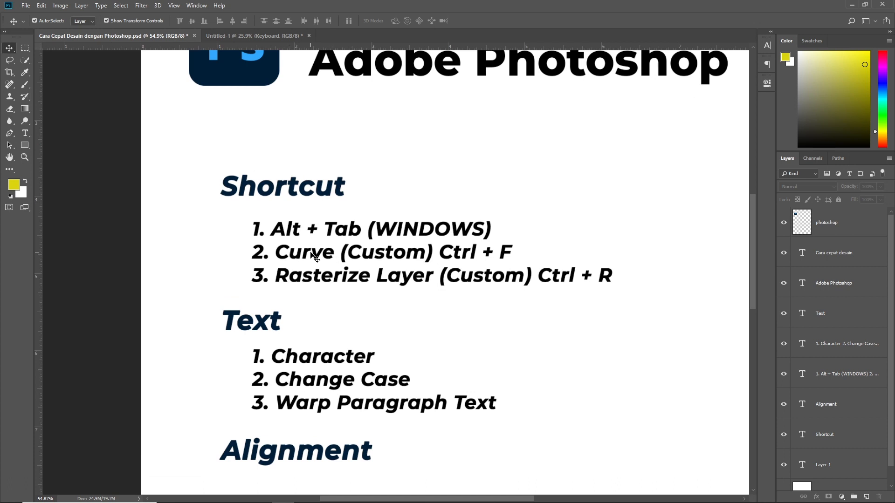
- Place the pngwing.com (1) image from the Downloads folder in the Untitled-1 document and confirm the placement
scroll(314, 256, down, 1)
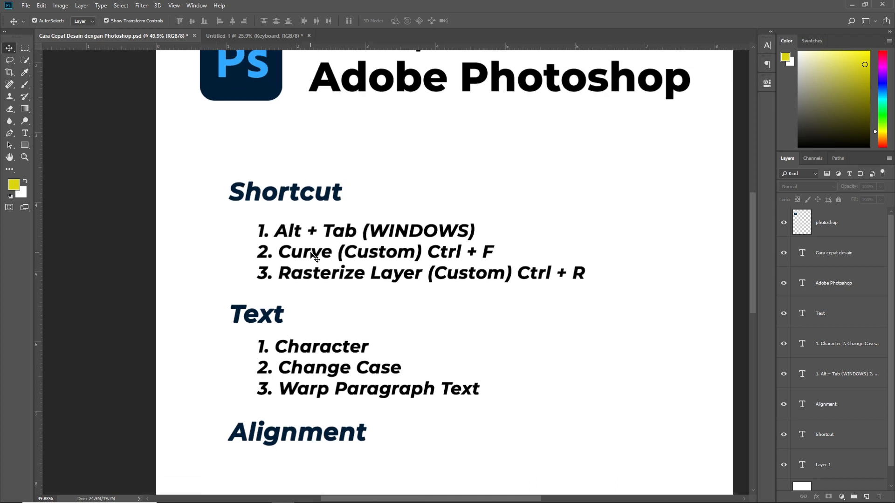
scroll(313, 257, down, 2)
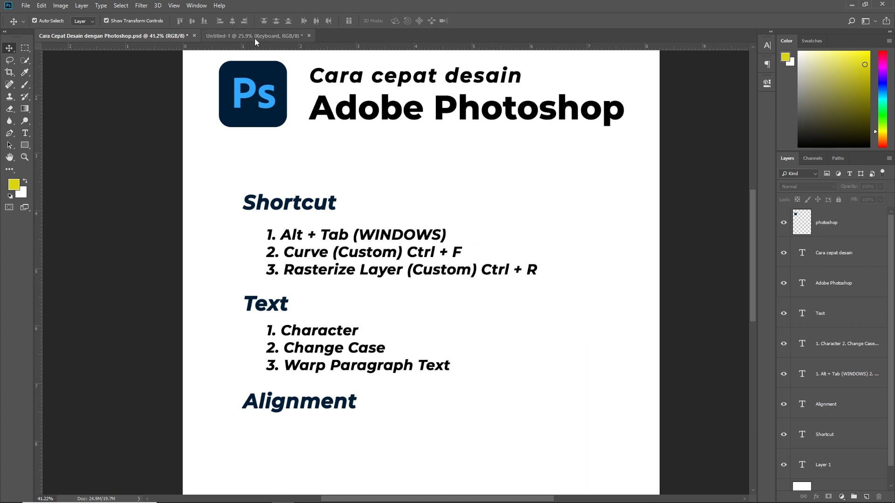
click(271, 37)
key(alt+Tab)
key(alt+Tab)
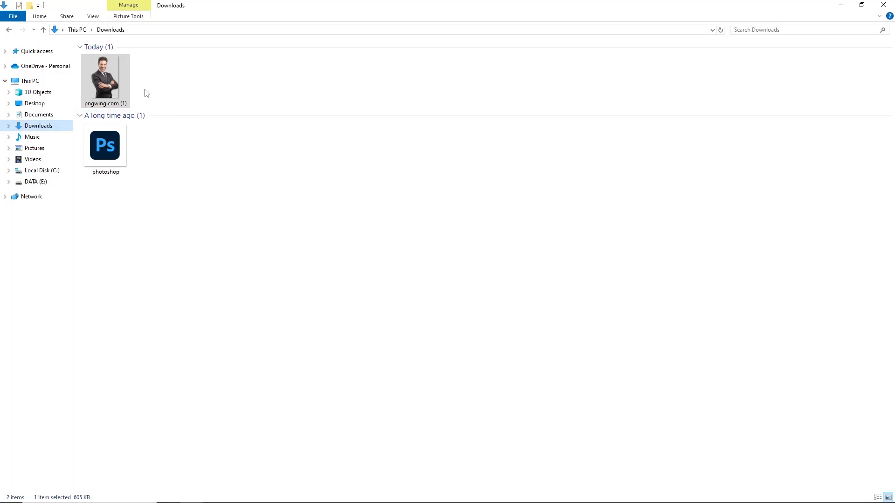
drag(105, 79, 388, 173)
key(alt+Tab)
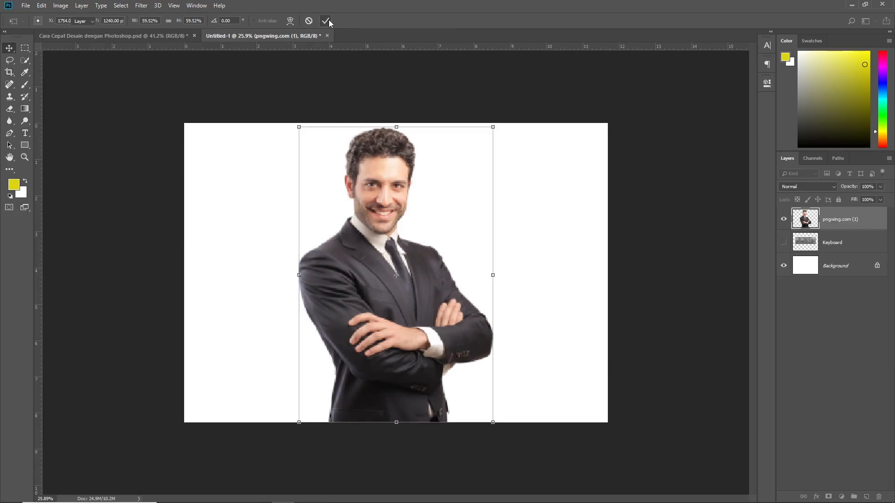
key(Return)
scroll(388, 173, down, 1)
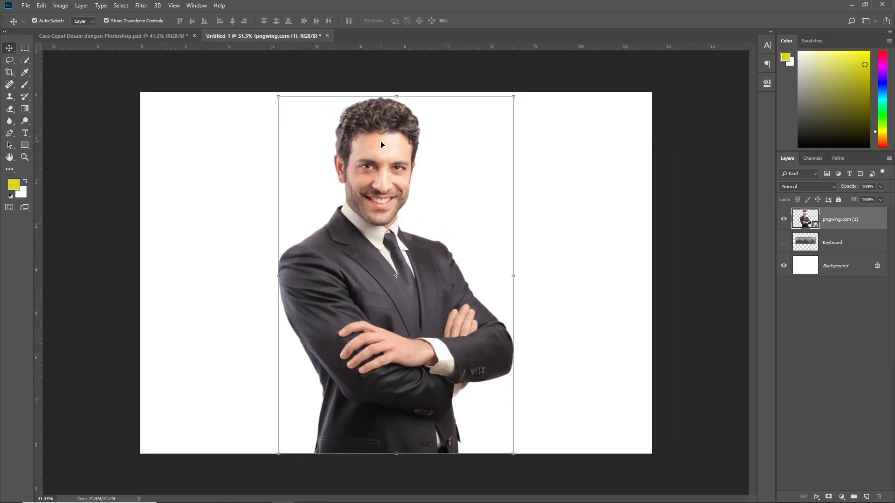
- Return to the Cara Cepat Desain dengan Photoshop document and change the Curve (Custom) entry's shortcut letter to M
click(85, 36)
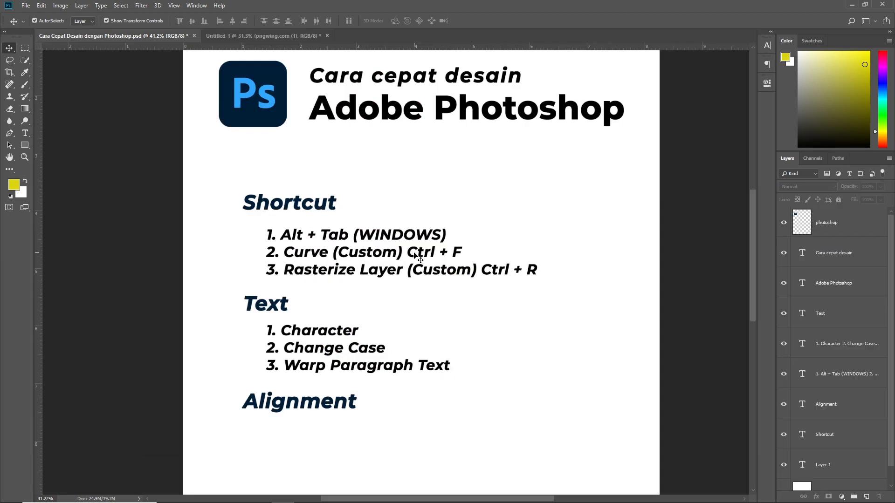
scroll(412, 256, up, 3)
scroll(434, 254, up, 1)
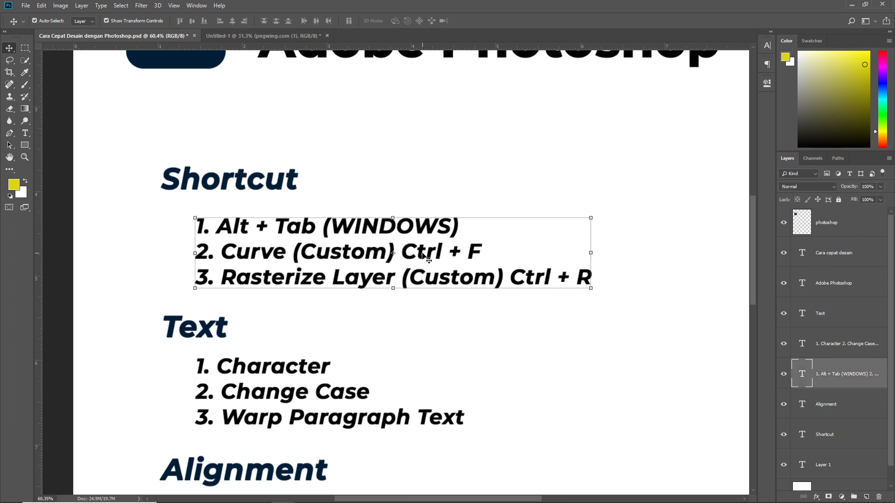
click(424, 256)
double_click(423, 256)
double_click(480, 252)
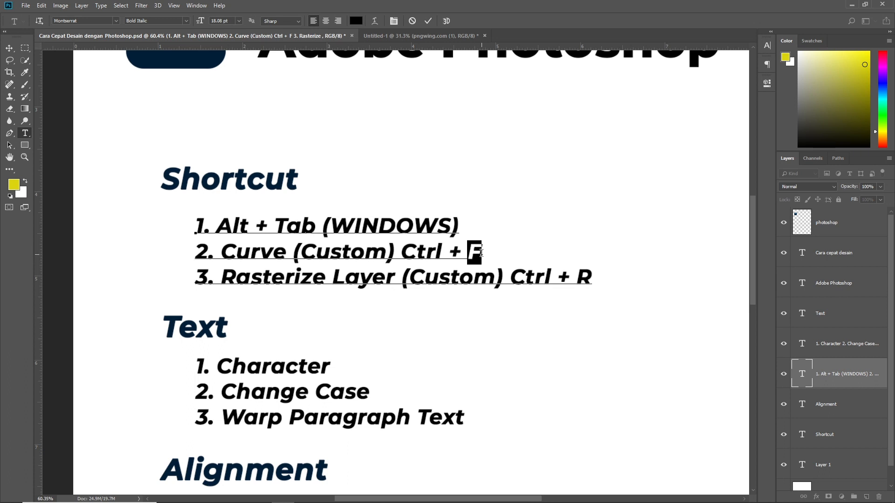
text(M)
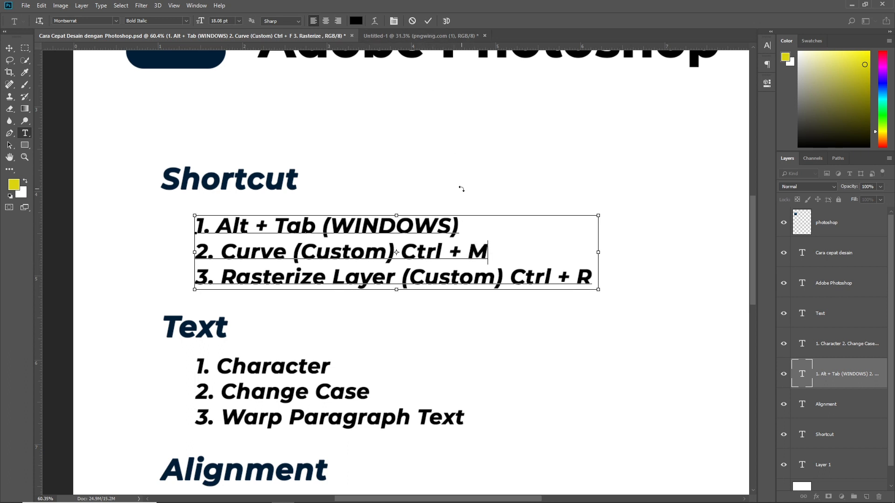
- Undo the letter change in the Curve (Custom) line and leave text editing with the Move tool
key(ctrl+z)
click(467, 254)
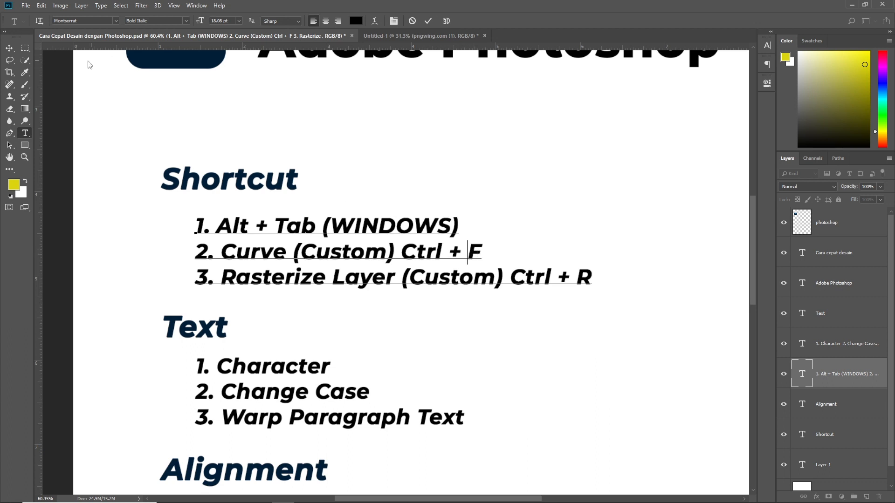
click(9, 48)
click(350, 134)
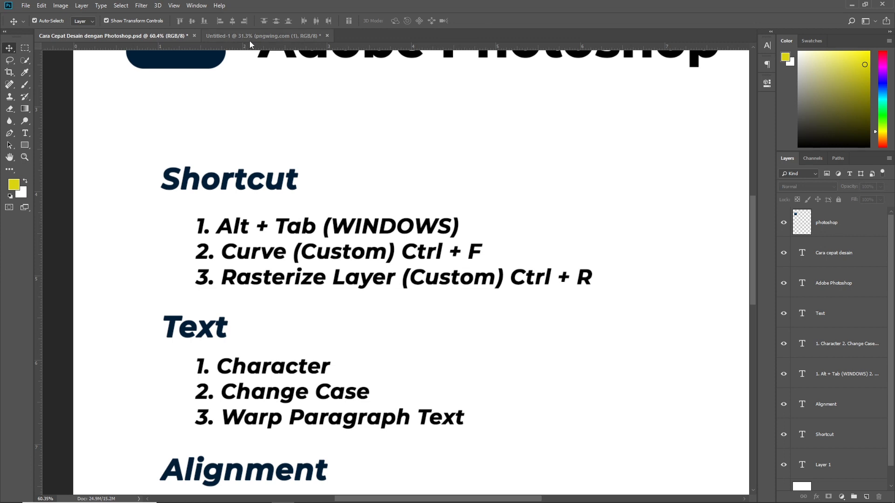
- Switch to Untitled-1 and move the picture of the man in the suit left of the canvas centre
click(261, 35)
scroll(395, 270, down, 1)
drag(387, 205, 305, 206)
- Hide the pngwing.com (1) layer and show the Keyboard layer
click(783, 219)
click(784, 242)
key(ctrl+plus)
key(ctrl+plus)
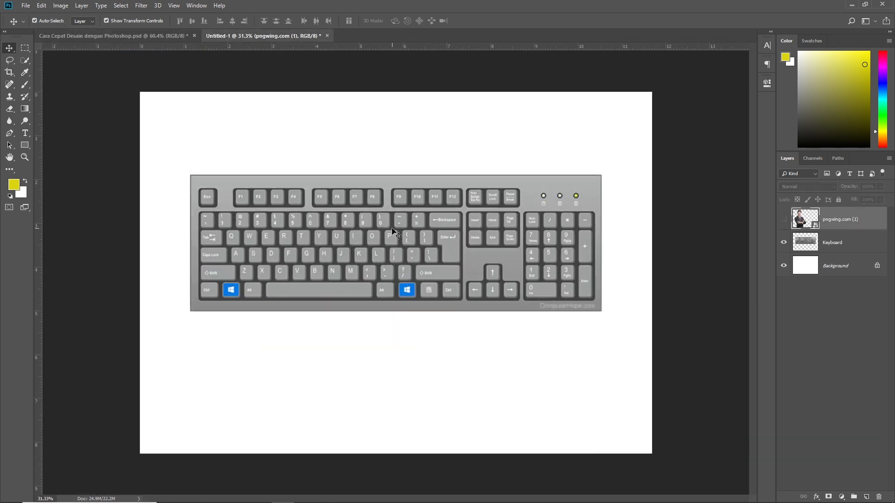
scroll(164, 302, up, 1)
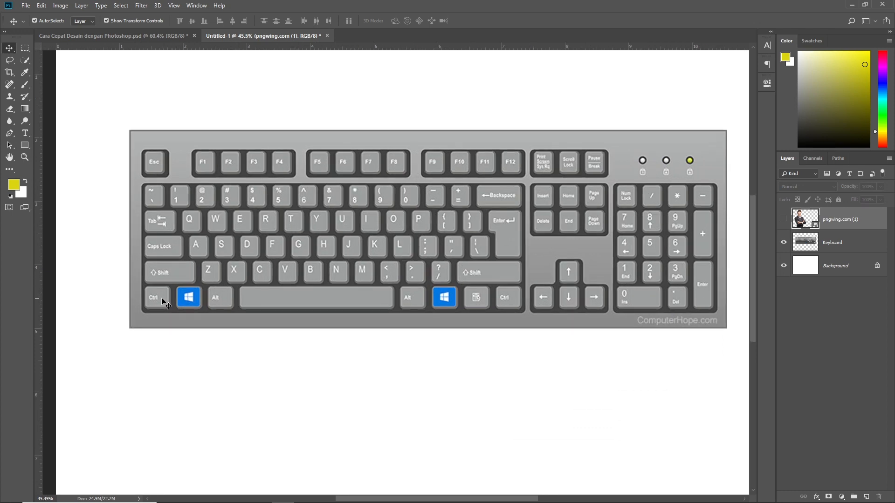
- Add a new layer and mark the M and F keys of the keyboard with yellow Brush dots
key(b)
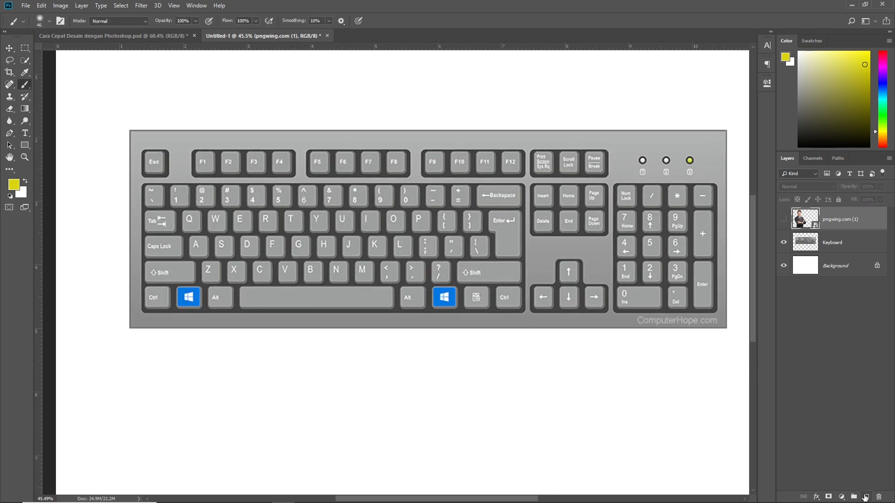
click(865, 496)
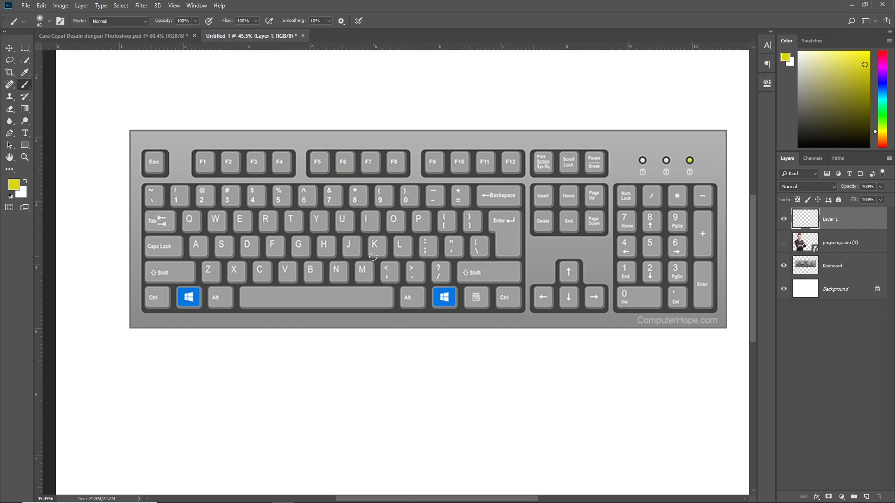
click(366, 277)
click(275, 254)
click(10, 48)
click(292, 316)
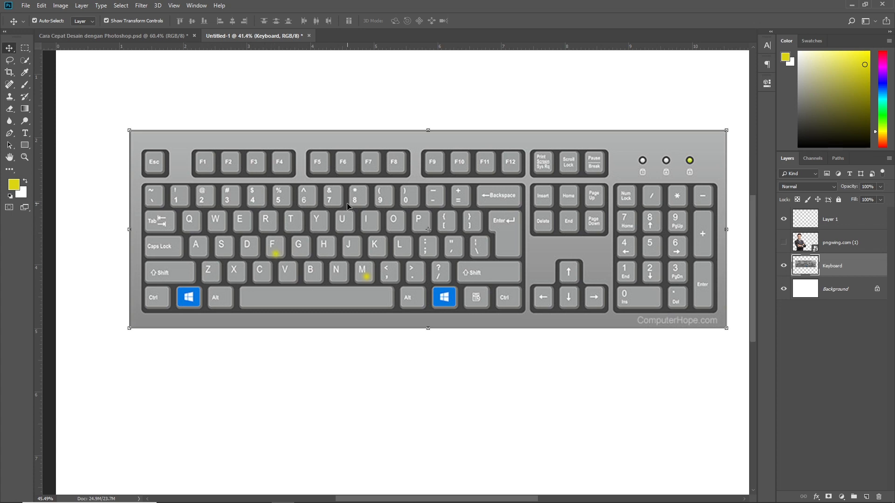
- Delete the layer holding the yellow brush dots
scroll(350, 205, down, 1)
click(841, 223)
key(Delete)
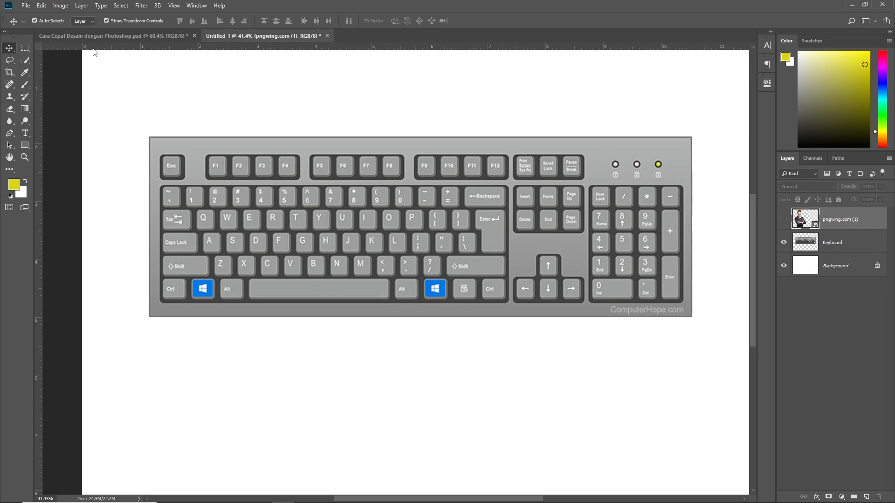
- Return to the Cara Cepat Desain dengan Photoshop document and open the keyboard shortcut settings
click(94, 36)
scroll(328, 202, down, 5)
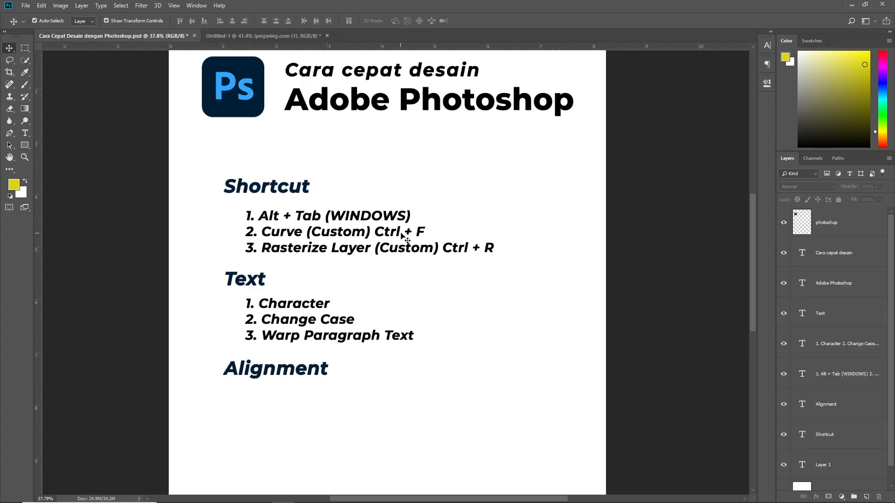
scroll(400, 236, up, 3)
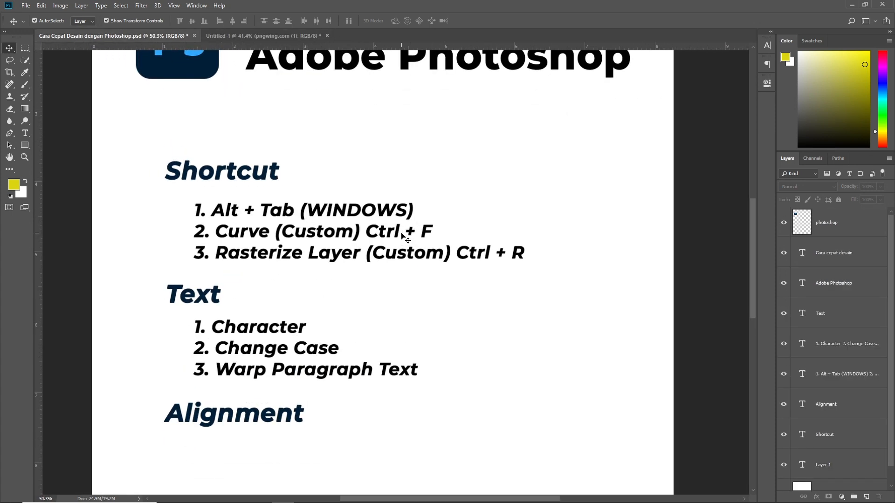
scroll(402, 236, down, 2)
scroll(361, 224, down, 1)
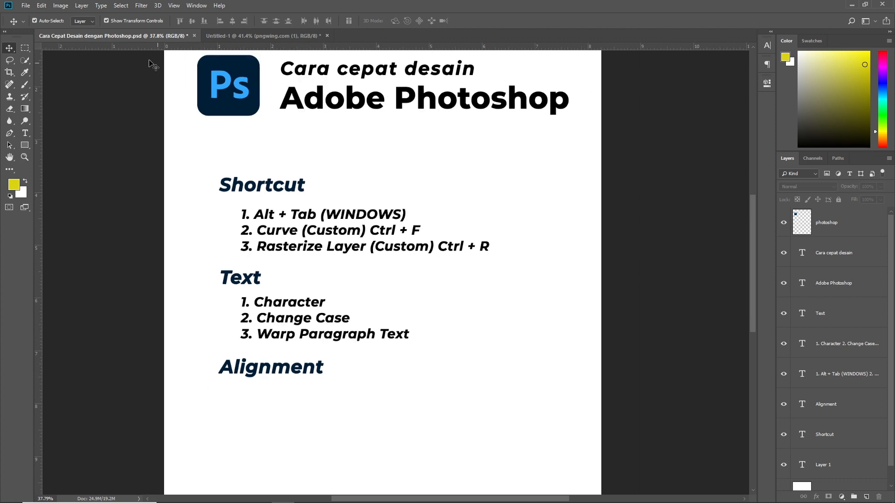
click(43, 5)
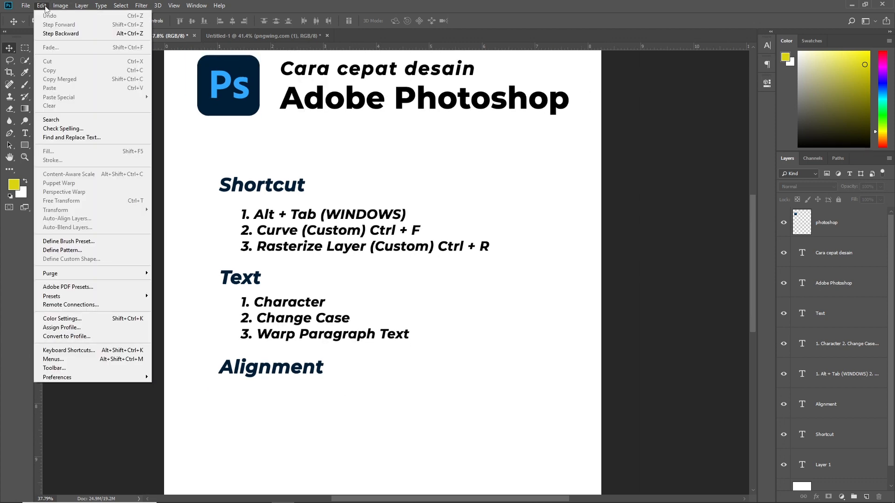
click(87, 353)
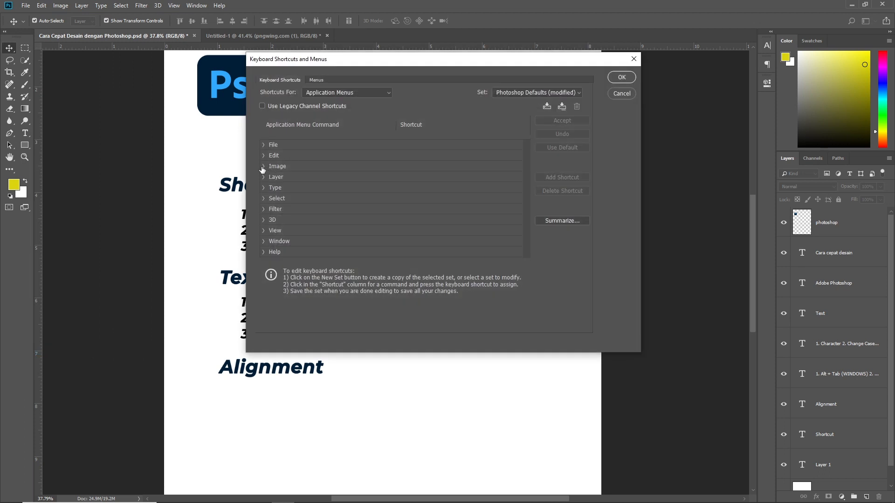
- Enter Ctrl+M as the shortcut for the Curves adjustment among the Image commands
click(264, 166)
scroll(306, 200, down, 3)
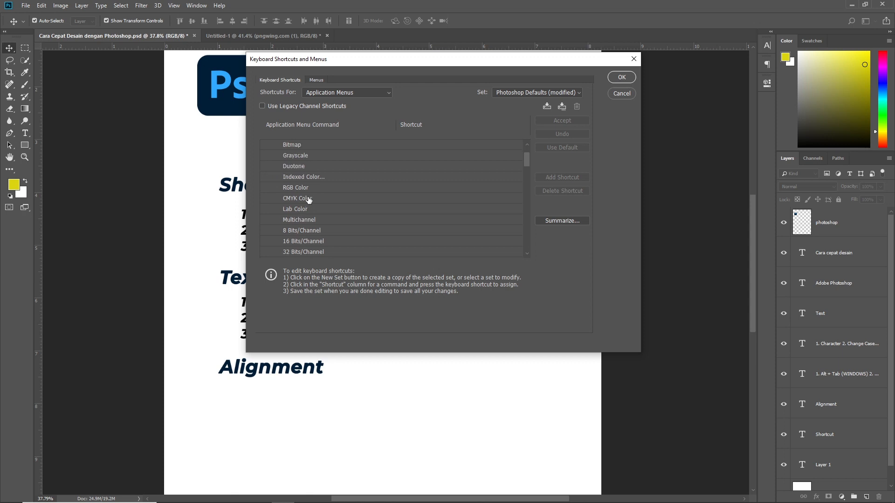
scroll(308, 201, down, 2)
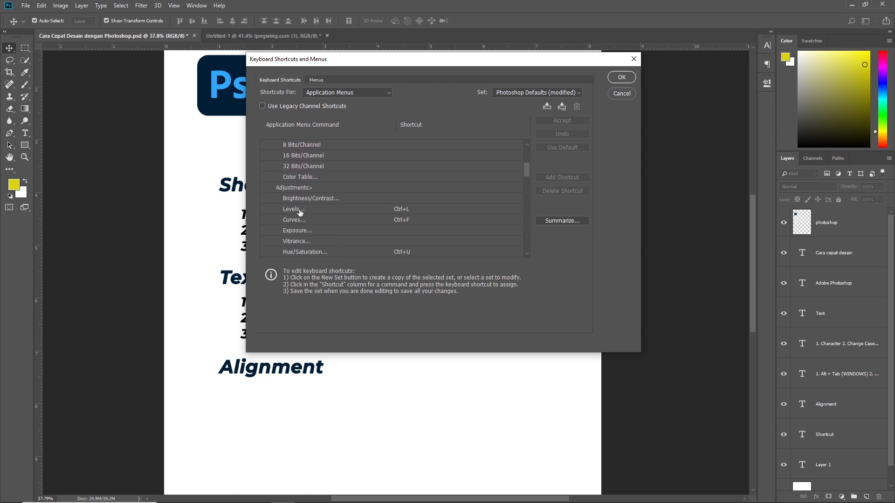
click(401, 220)
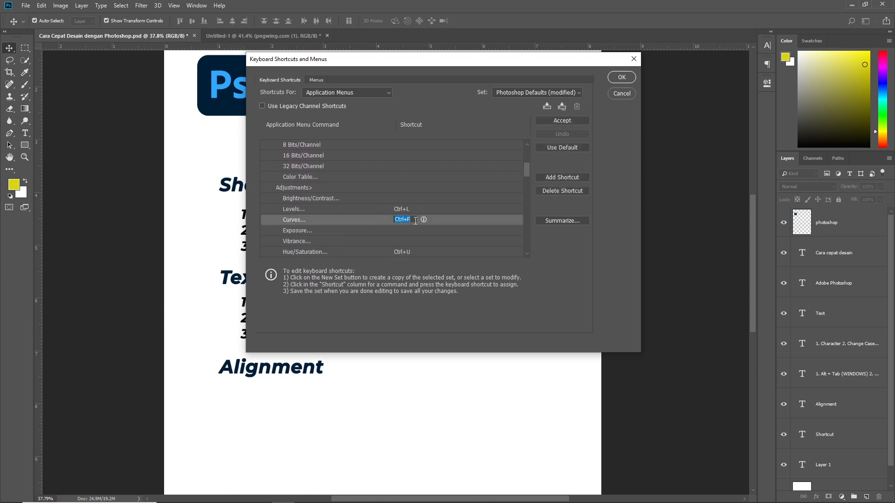
key(ctrl+m)
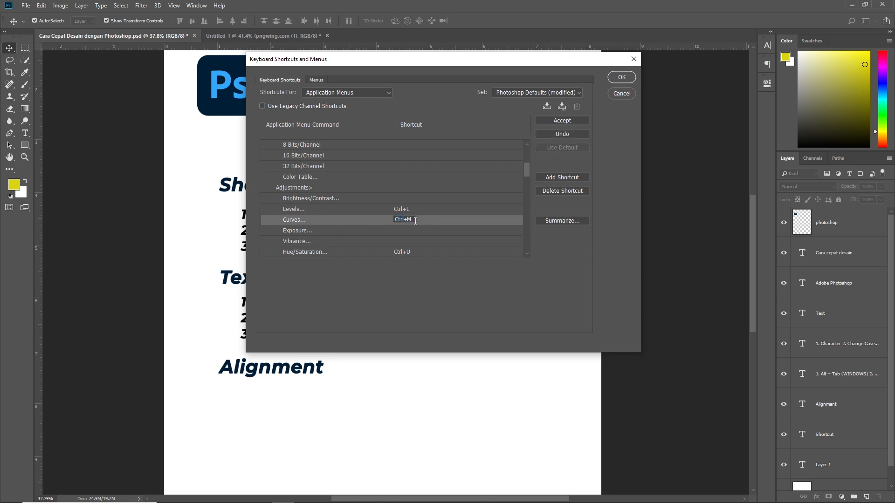
- Set the Curves shortcut to Ctrl+F, accept it and save the shortcut settings
drag(412, 219, 376, 221)
key(ctrl+f)
click(554, 120)
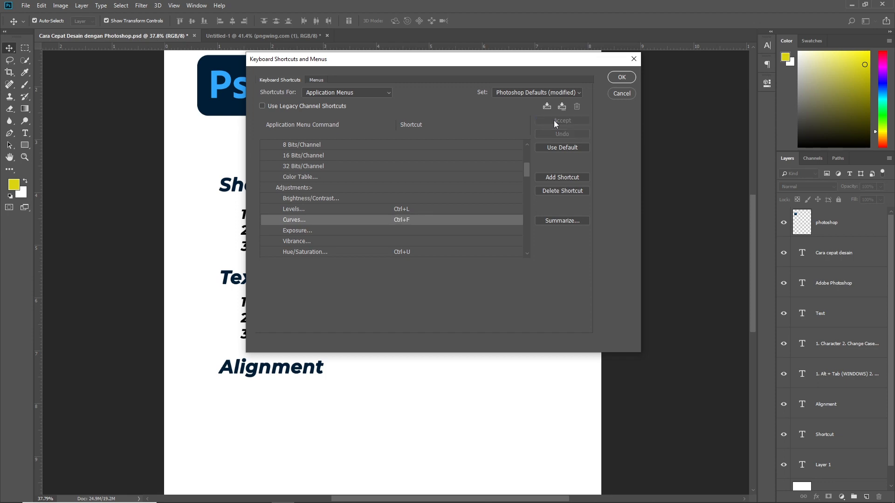
click(621, 78)
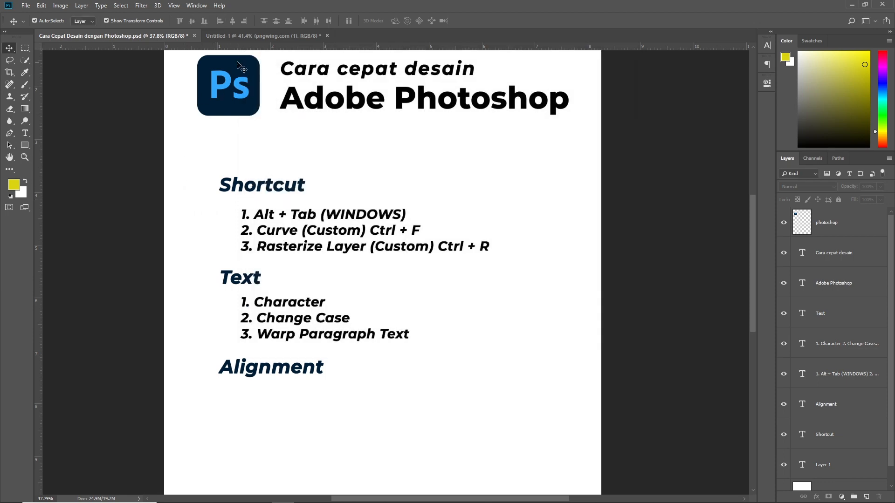
- Apply a Curves adjustment to the Keyboard layer in Untitled-1, raising the midtones and moving the black point to input 18
click(244, 37)
scroll(288, 192, down, 2)
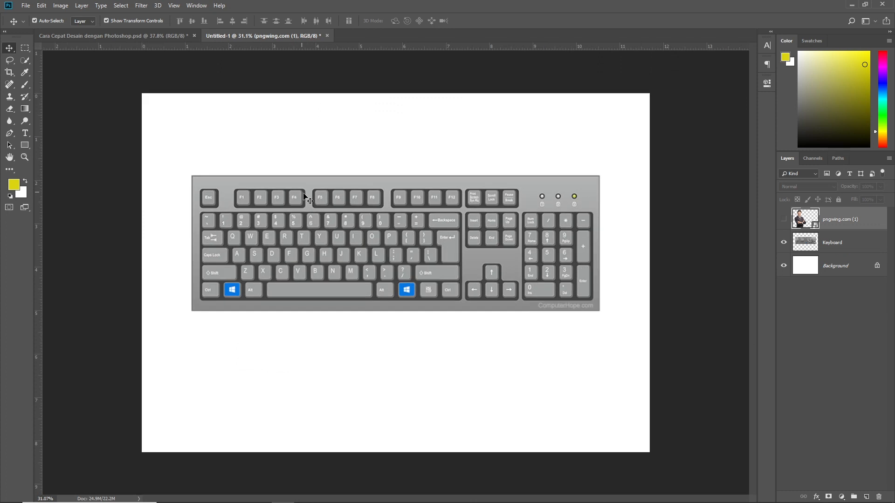
key(ctrl)
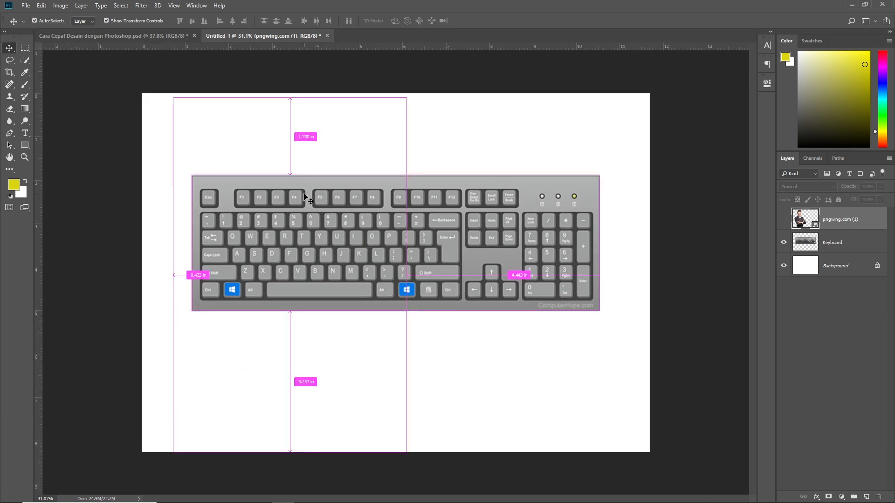
click(795, 245)
key(ctrl)
key(ctrl+m)
drag(515, 200, 516, 188)
drag(464, 264, 470, 264)
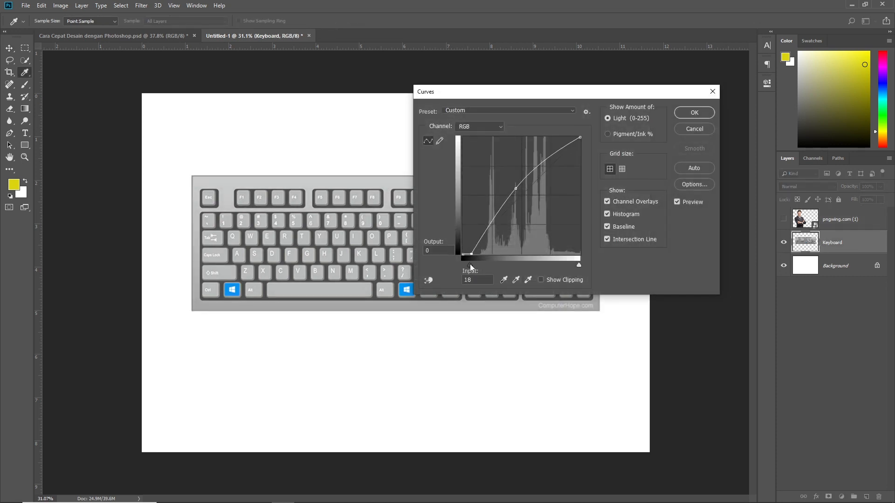
click(694, 113)
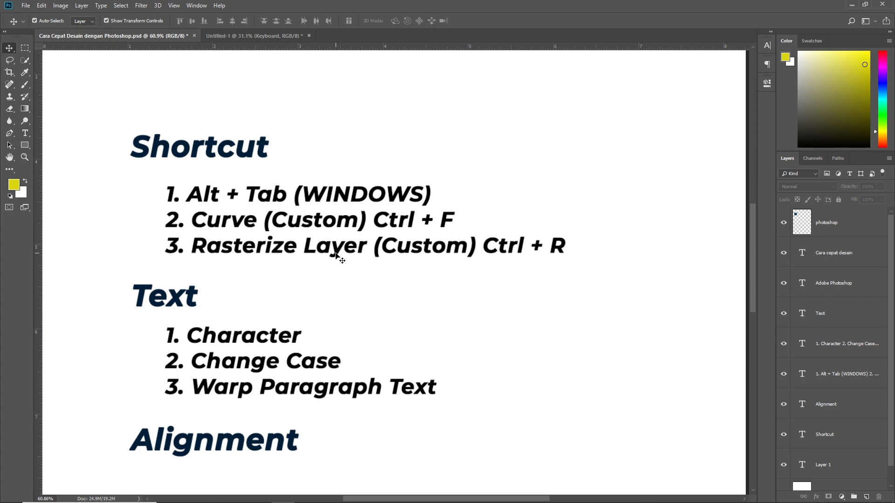
- Examine the Rasterize Layer (Custom) entry in the outline's shortcut list and switch to the Untitled-1 document
scroll(518, 249, down, 3)
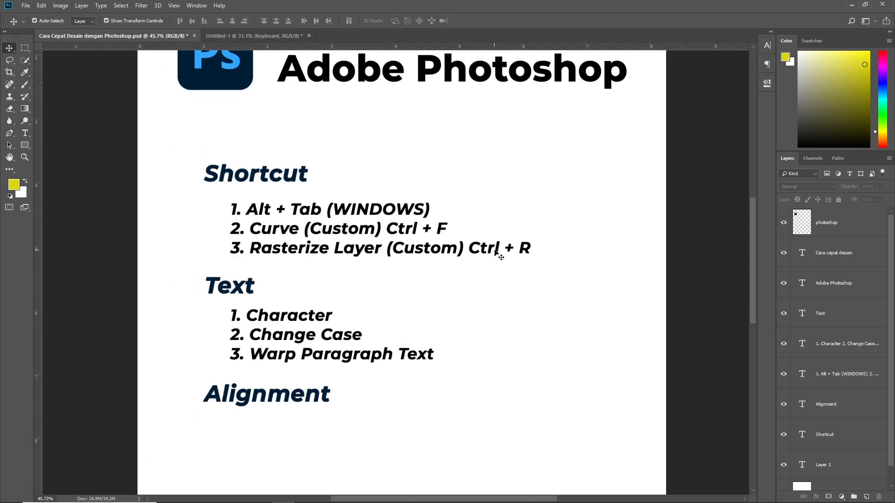
scroll(495, 254, up, 1)
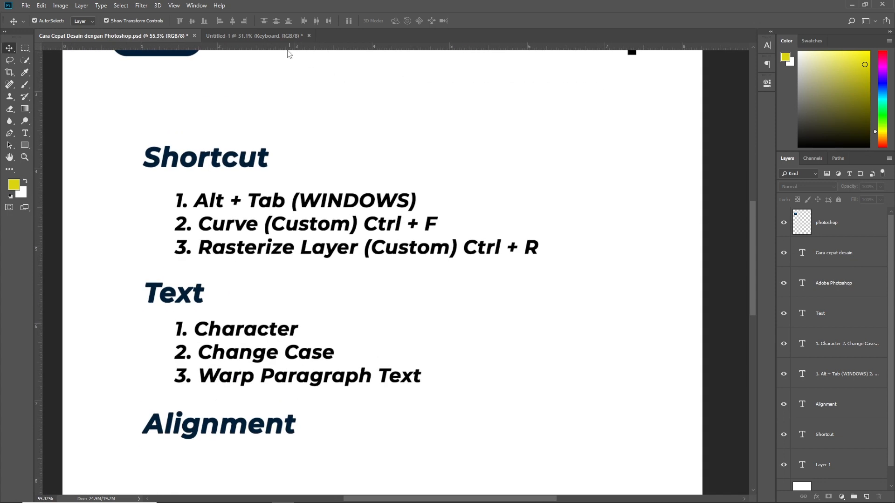
click(270, 34)
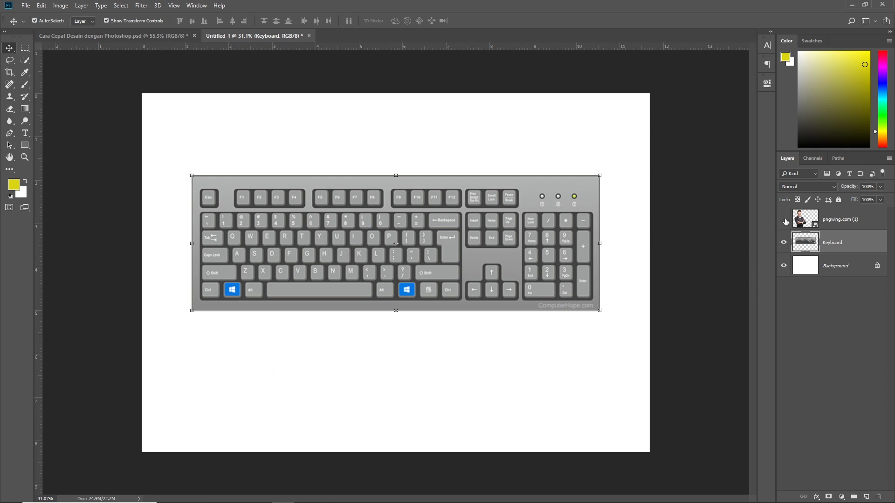
- Show the pngwing.com (1) portrait layer, hide the Keyboard layer and select the portrait layer
click(784, 219)
click(783, 242)
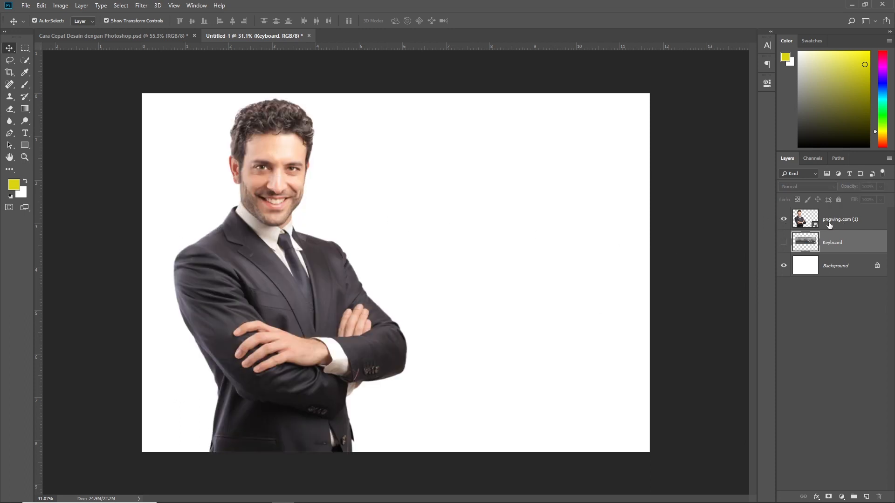
click(820, 227)
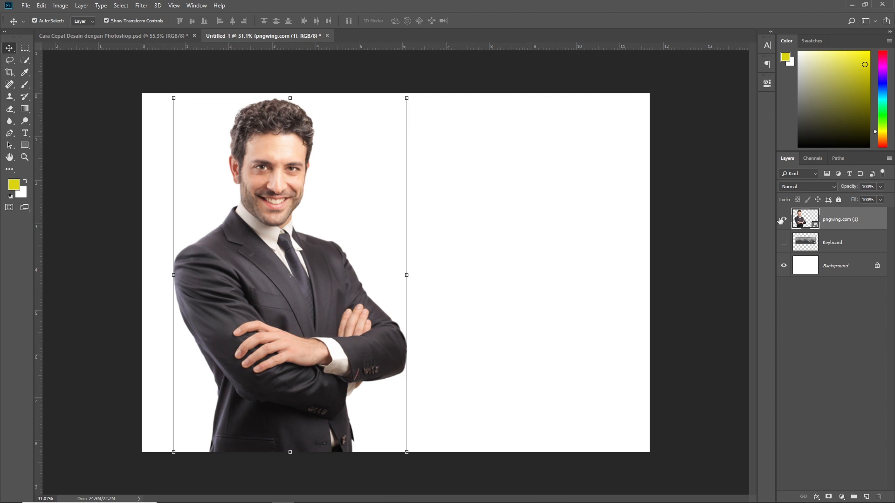
key(ctrl+z)
- Look up the Rasterize command's shortcut in the keyboard shortcut settings from the outline document, without changing it
key(ctrl+Tab)
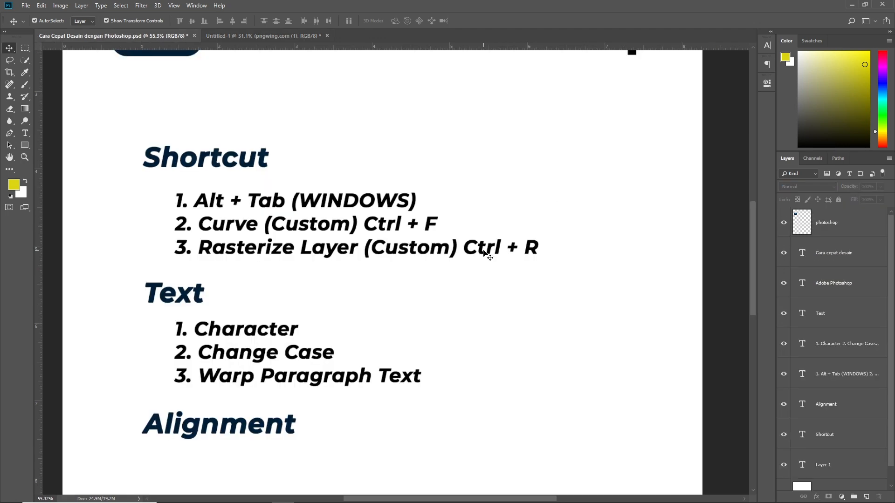
scroll(485, 254, down, 2)
key(alt+shift+ctrl+k)
scroll(298, 218, down, 10)
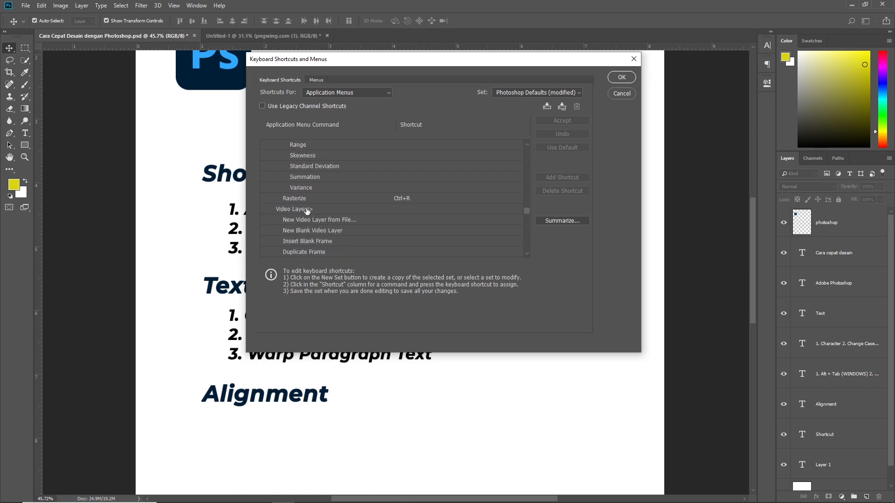
click(295, 199)
click(403, 198)
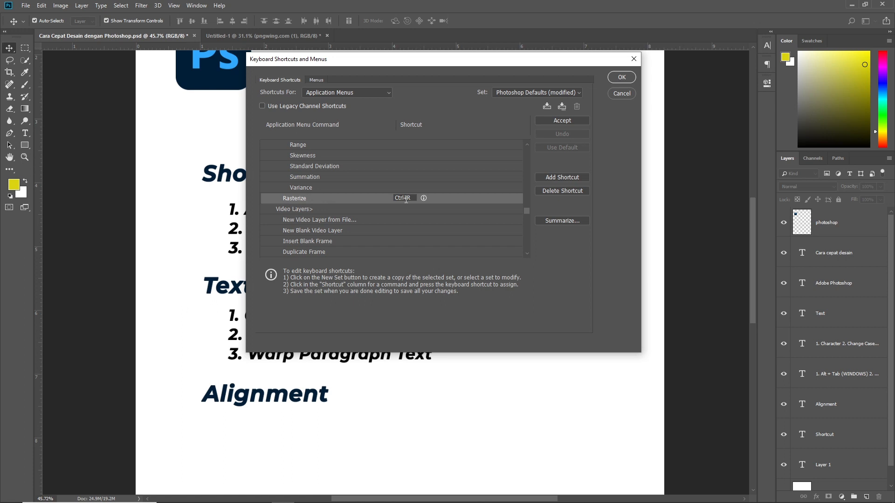
click(618, 93)
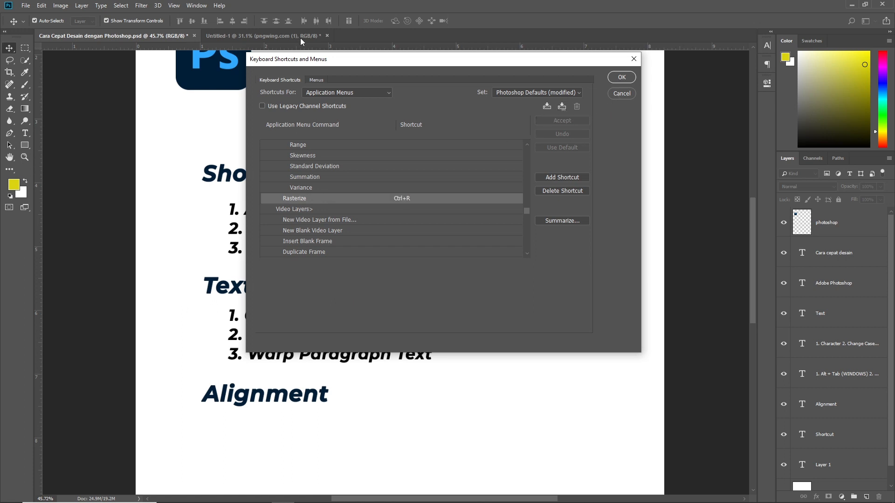
- In Untitled-1, hide the portrait layer, show the Keyboard layer and examine the rulers and the Ctrl key on the keyboard picture
click(248, 36)
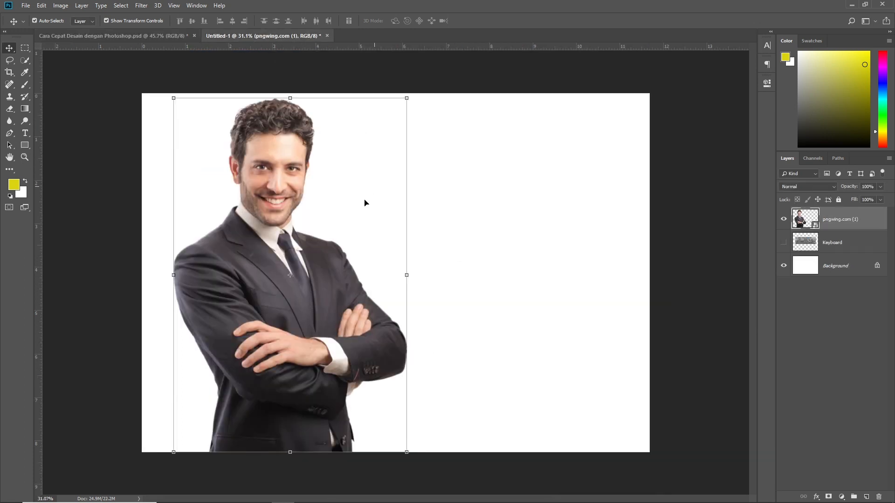
click(783, 219)
click(784, 242)
scroll(317, 277, up, 3)
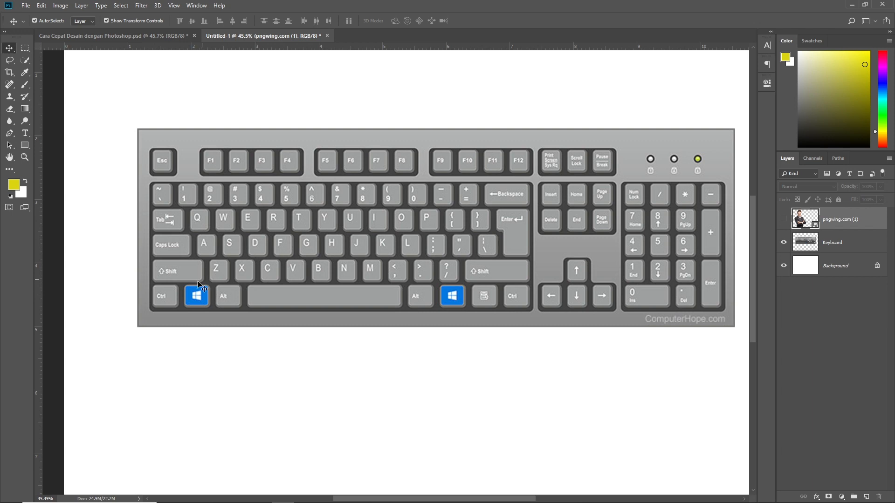
scroll(230, 107, down, 3)
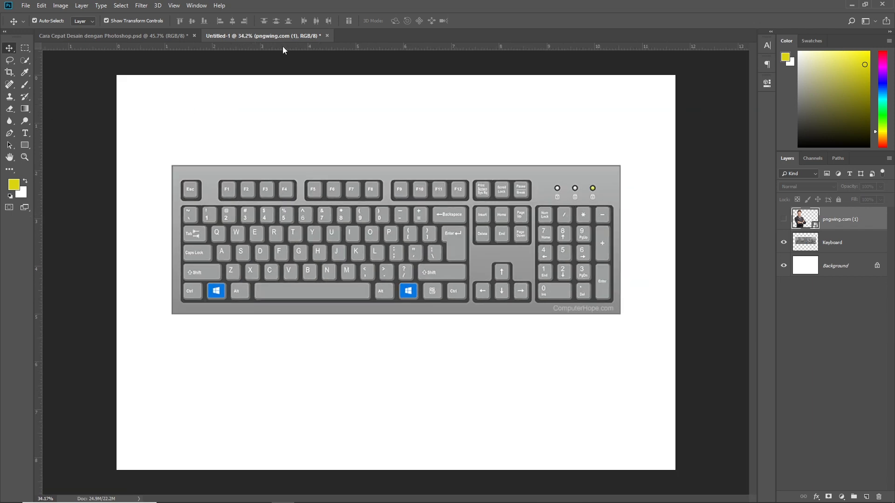
drag(283, 49, 274, 104)
drag(46, 139, 1, 118)
drag(62, 104, 55, 55)
scroll(278, 252, up, 3)
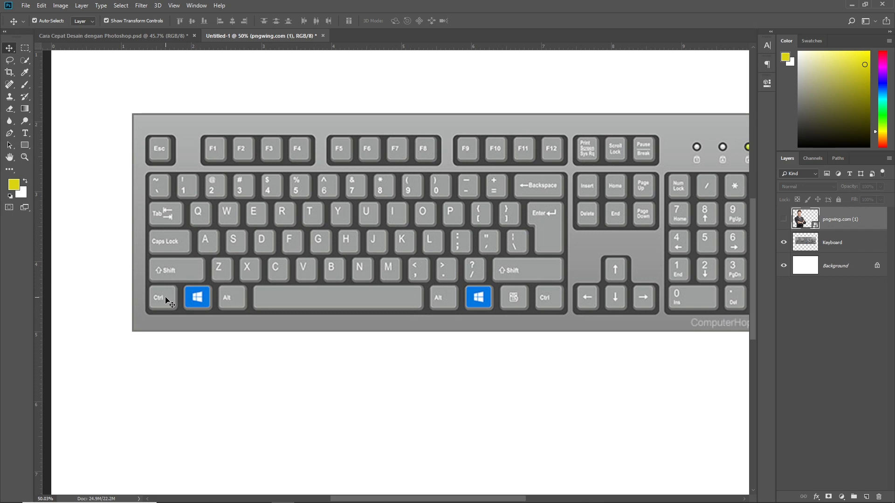
scroll(169, 302, down, 2)
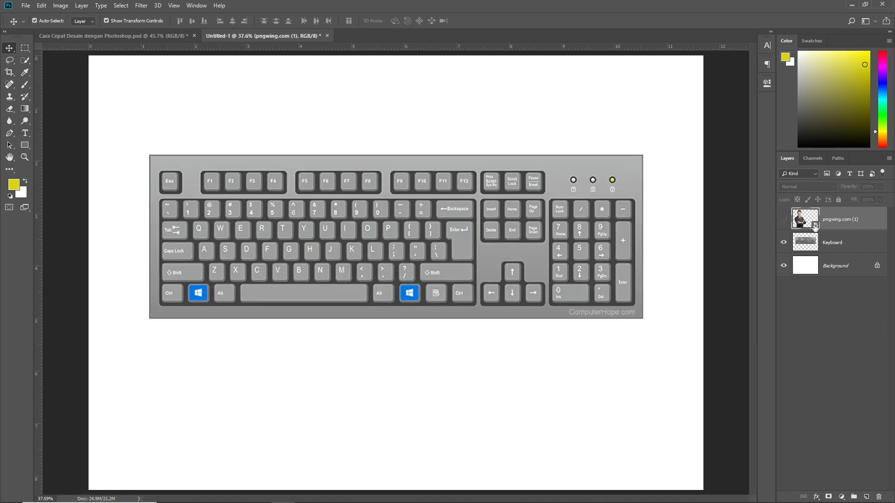
- Hide the Keyboard layer and show the pngwing.com (1) portrait layer
click(783, 242)
click(783, 219)
scroll(364, 210, down, 1)
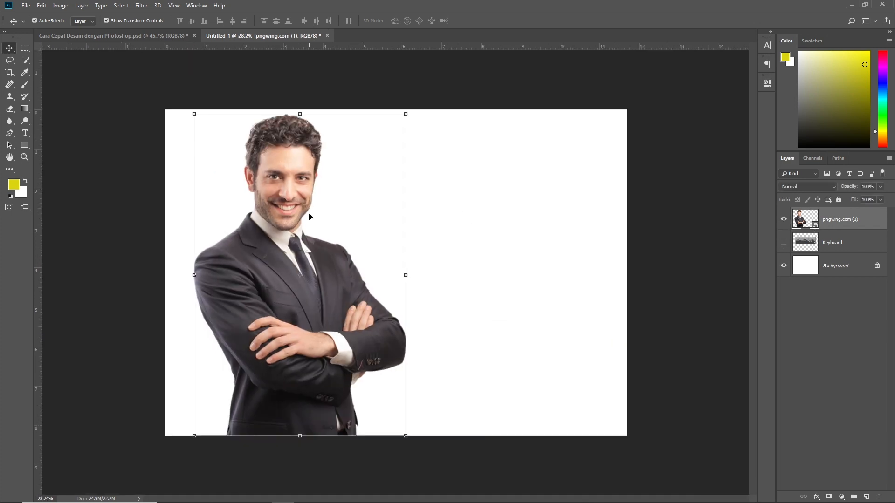
scroll(309, 217, up, 1)
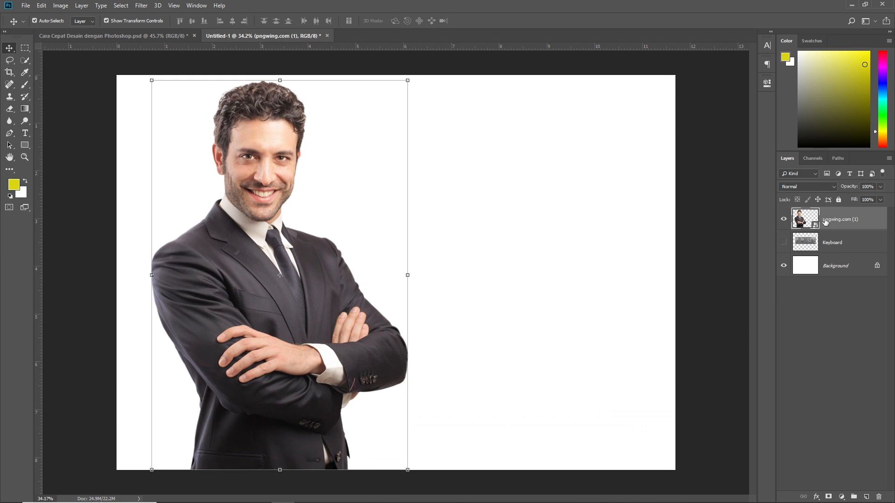
- Rasterize the pngwing.com (1) smart object layer
key(ctrl+e)
key(ctrl+z)
right_click(829, 226)
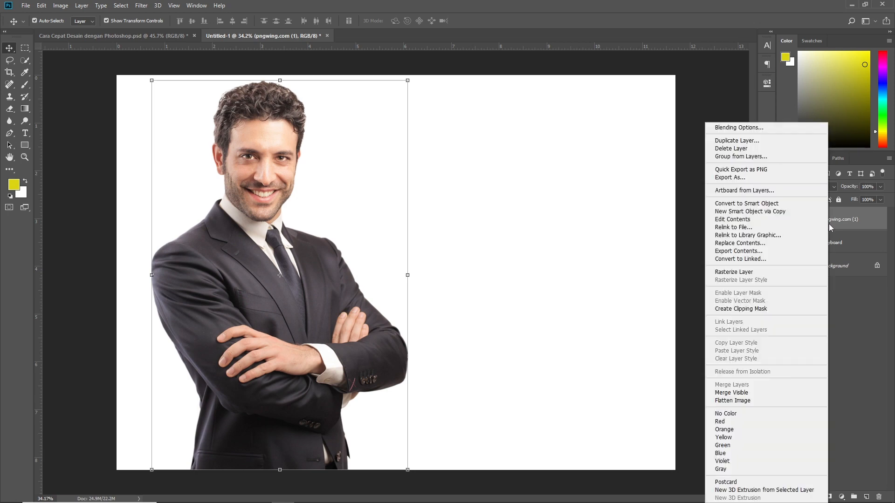
click(734, 273)
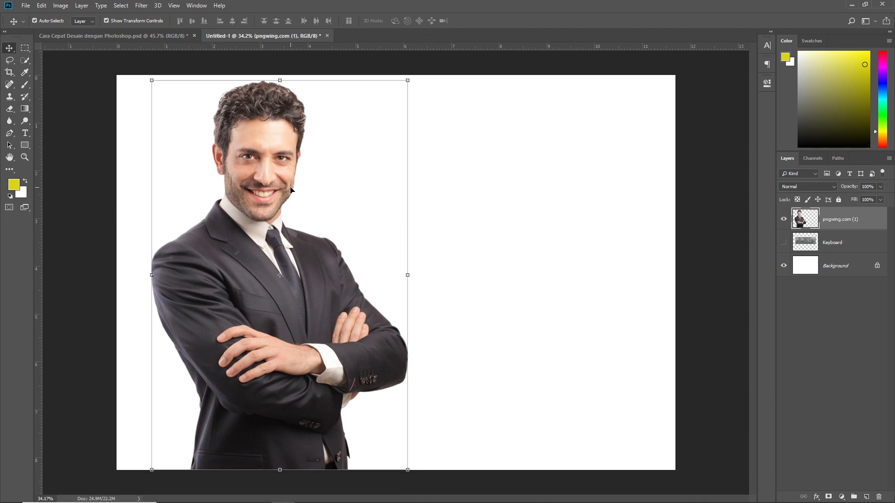
- Switch to the outline document and examine its Shortcut and Text lists
key(ctrl+Tab)
scroll(342, 221, up, 1)
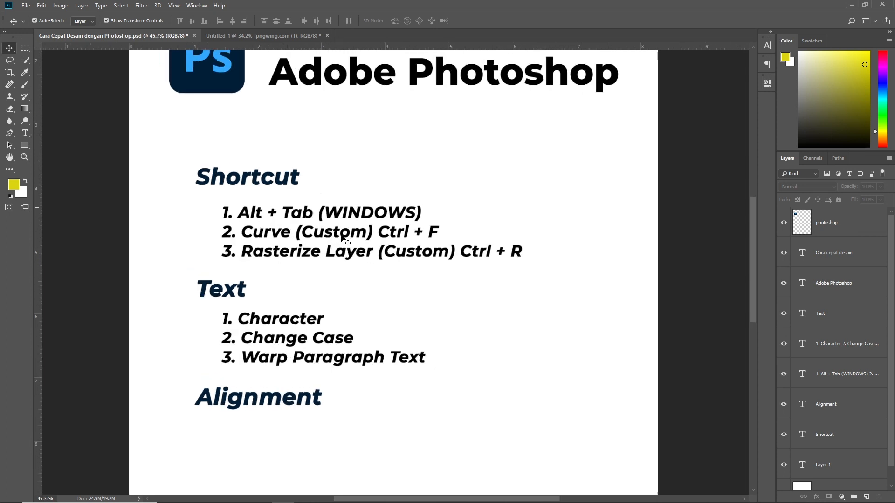
scroll(343, 239, up, 1)
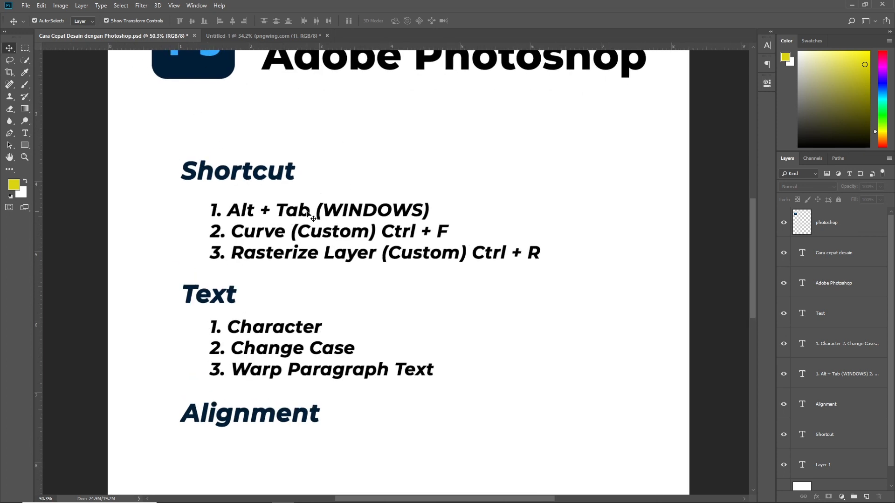
scroll(307, 214, down, 1)
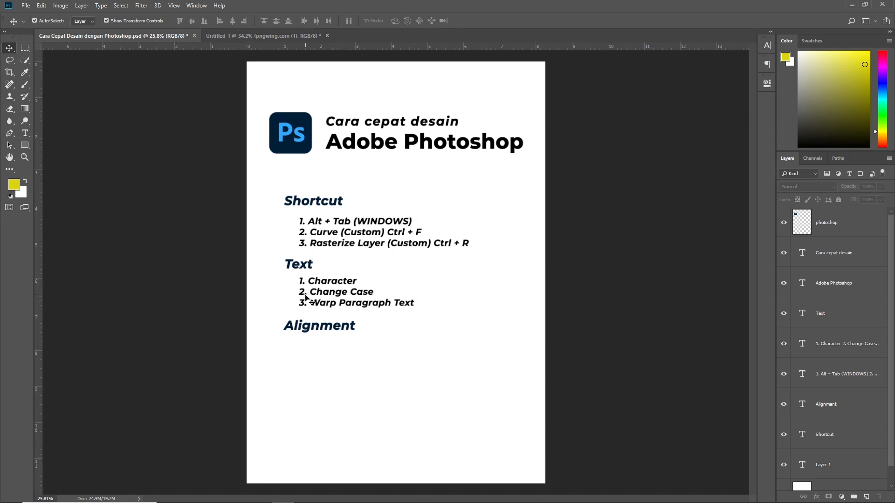
scroll(308, 298, up, 2)
scroll(304, 256, up, 1)
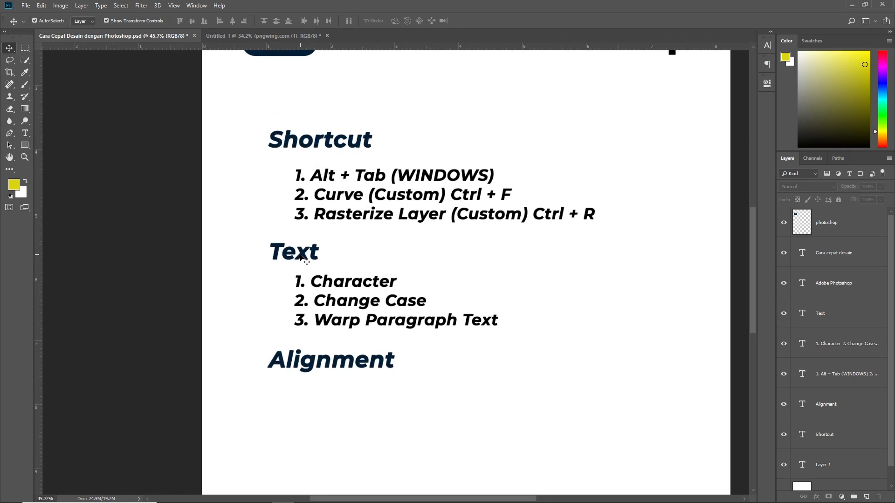
scroll(301, 255, down, 1)
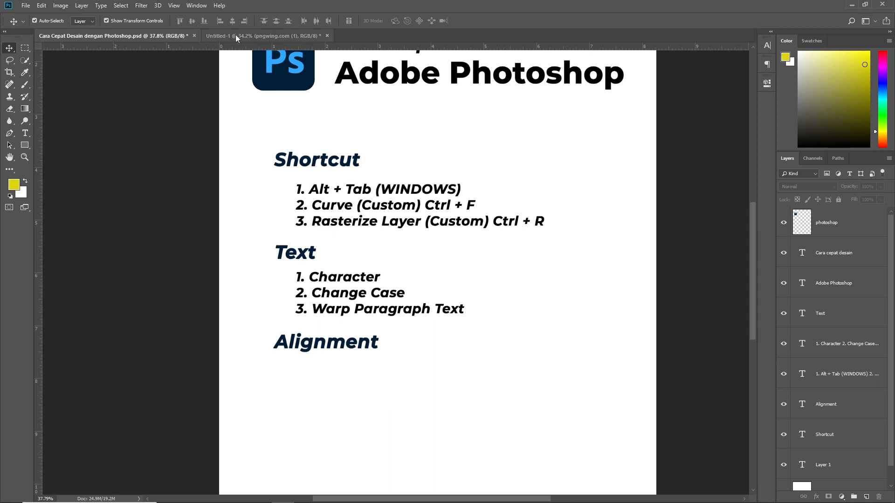
- In Untitled-1, hide the portrait layer and add two text layers reading "Shortcut" and "Adobe Photoshop", one below the other
click(236, 34)
scroll(294, 187, down, 1)
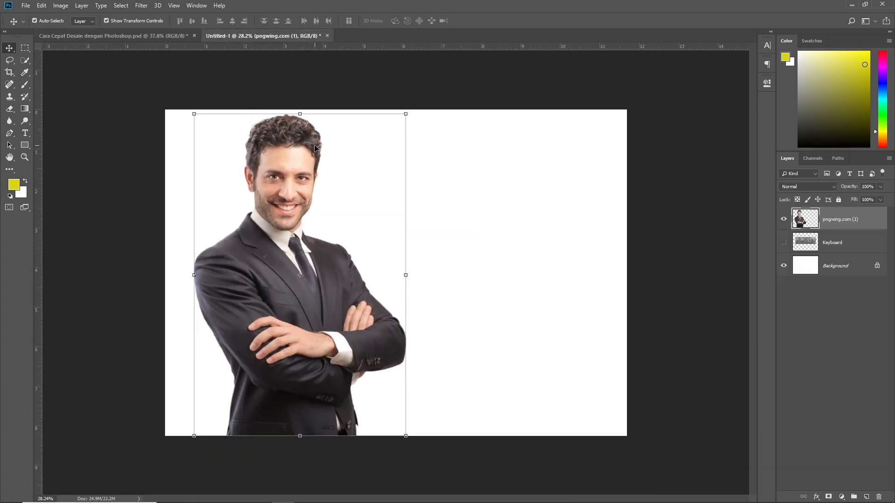
click(783, 219)
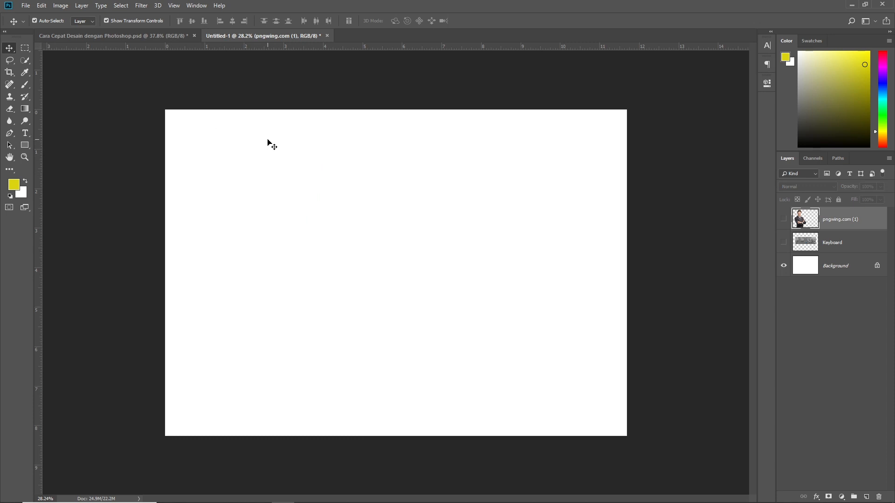
key(t)
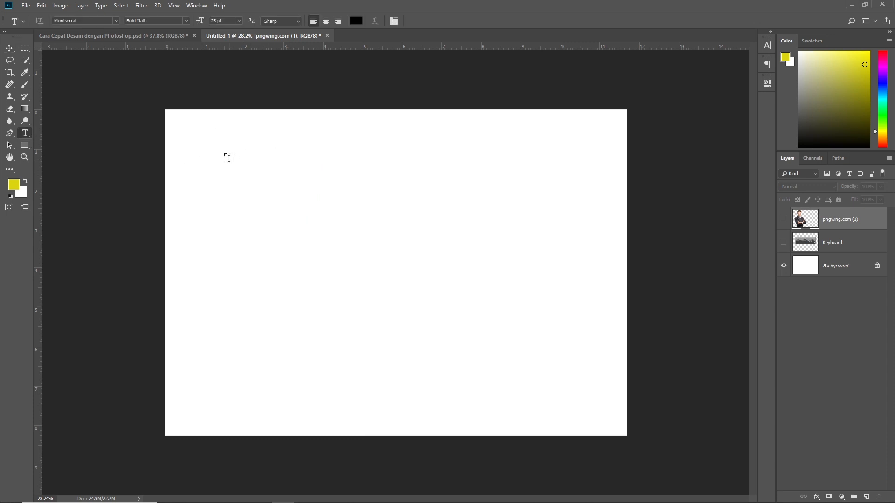
click(228, 158)
text(S)
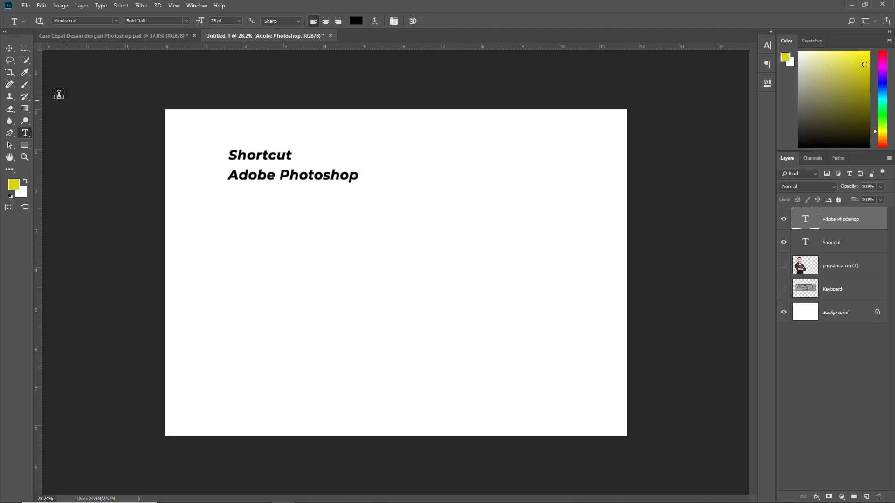
- Select the Shortcut text layer with the Move tool and view its settings in the Character panel, collapsing the panel again
click(9, 48)
key(ctrl+0)
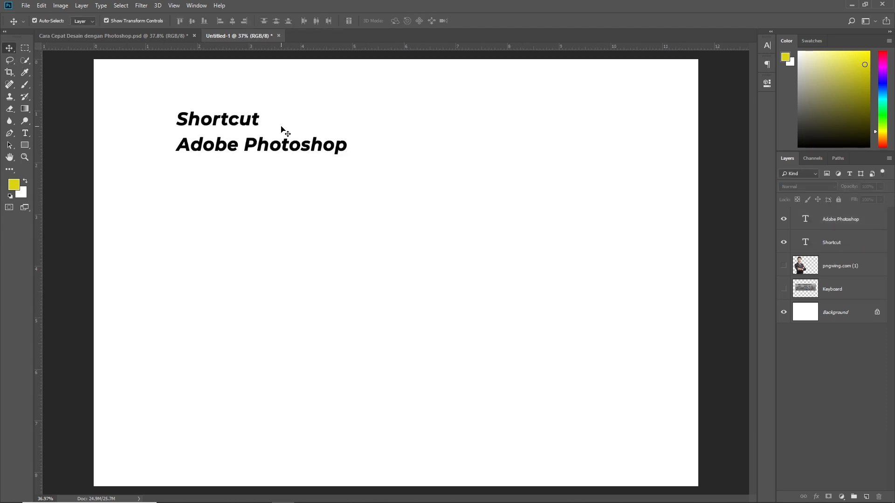
key(ctrl+minus)
click(234, 143)
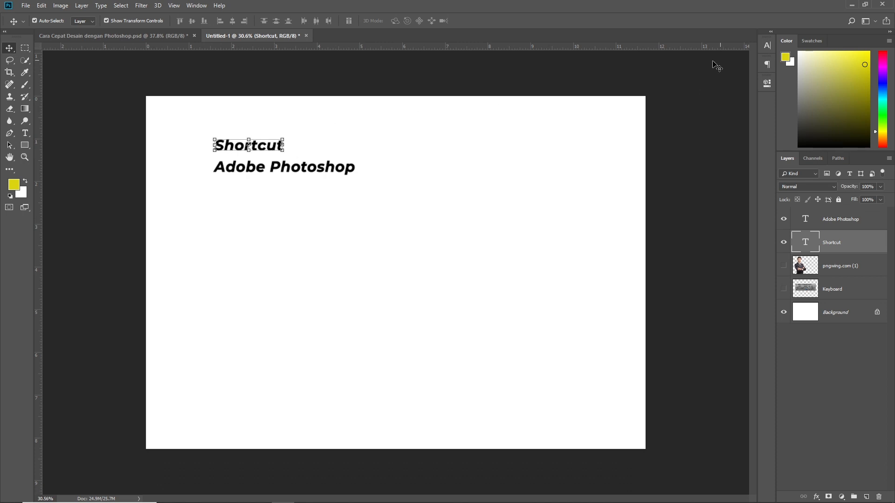
click(767, 46)
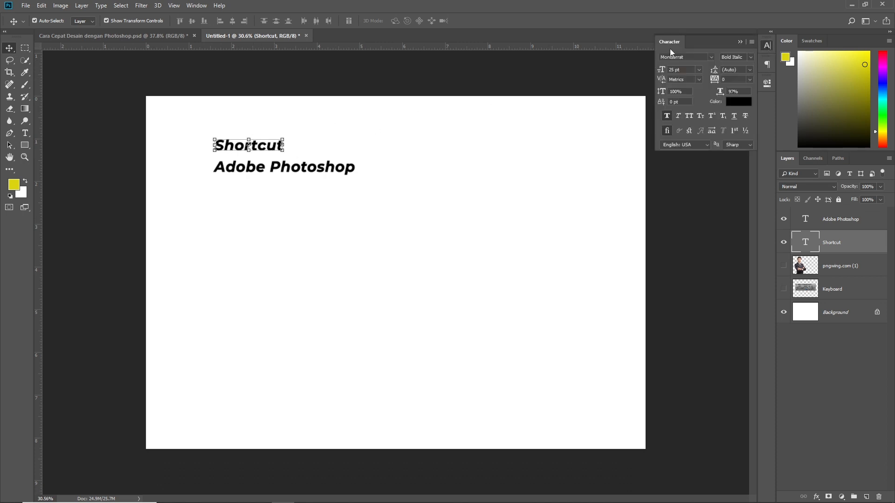
click(770, 44)
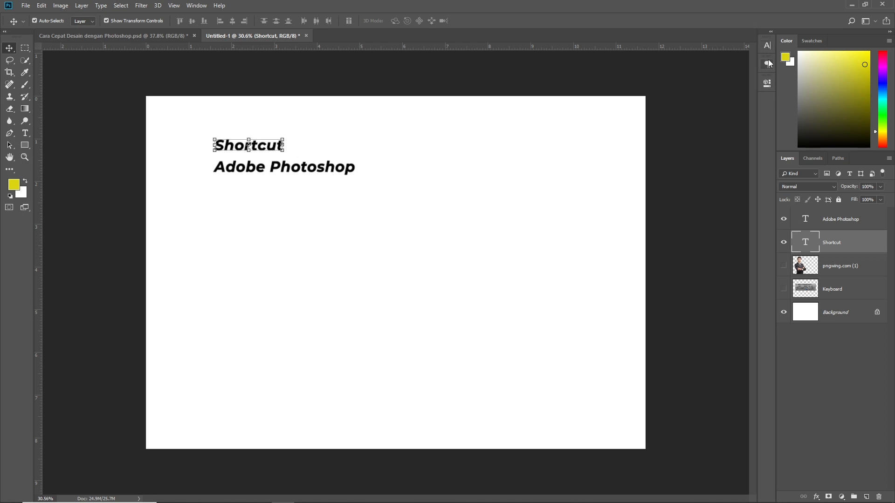
click(196, 6)
click(217, 117)
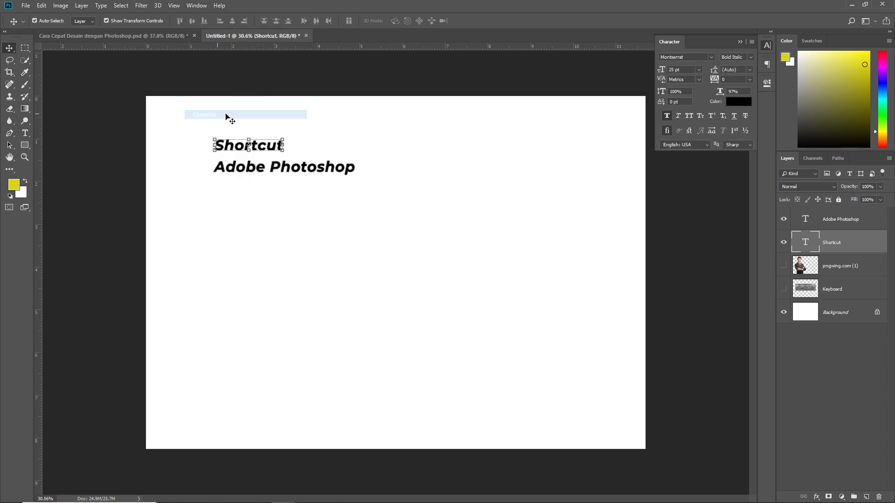
click(745, 41)
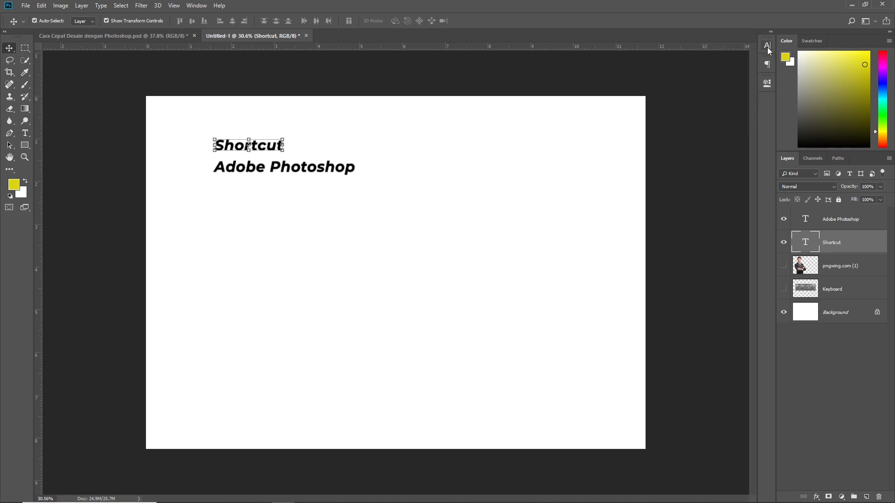
- Detach the Character panel from the dock, close and reopen it, and dock it back above the Paragraph panel
drag(765, 37, 620, 99)
click(622, 94)
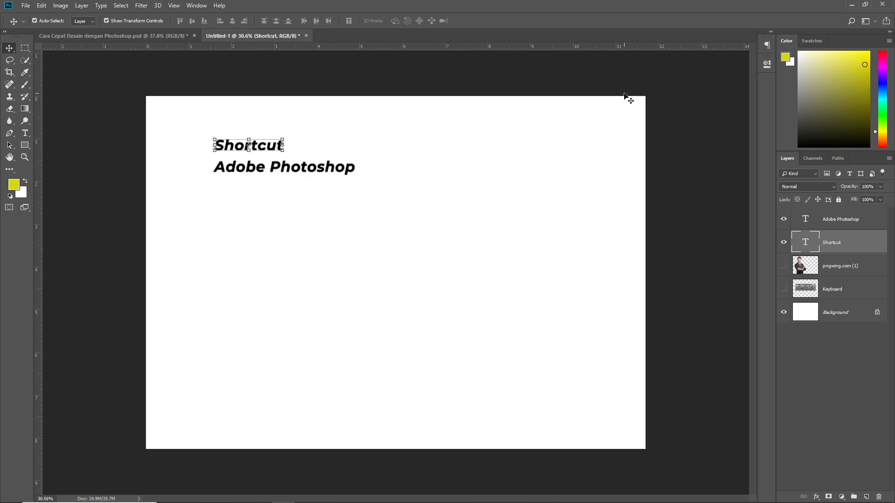
click(197, 6)
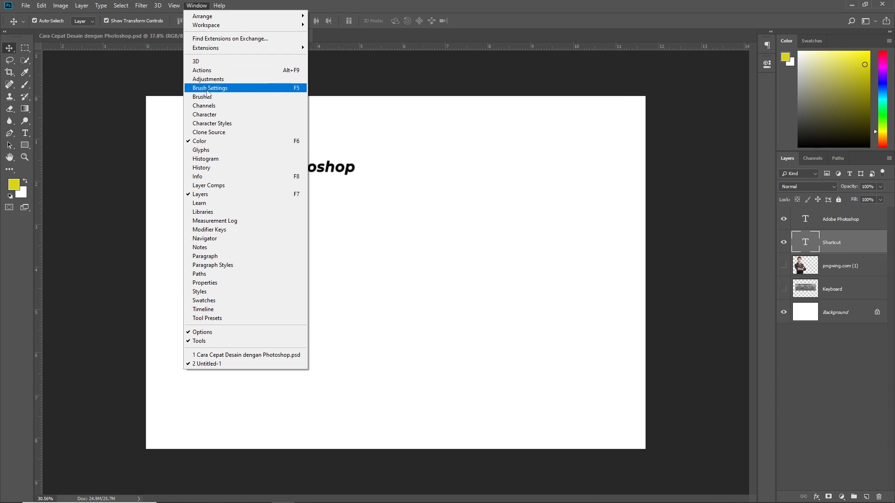
click(210, 116)
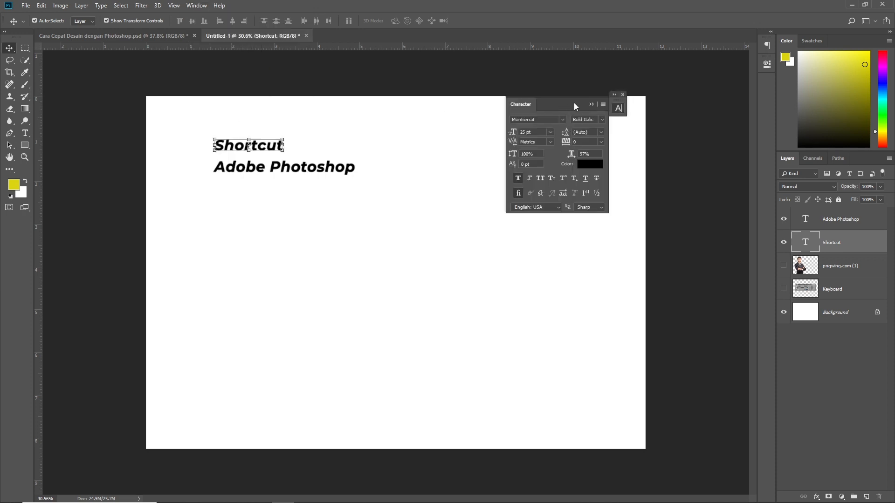
click(623, 94)
drag(771, 34, 771, 35)
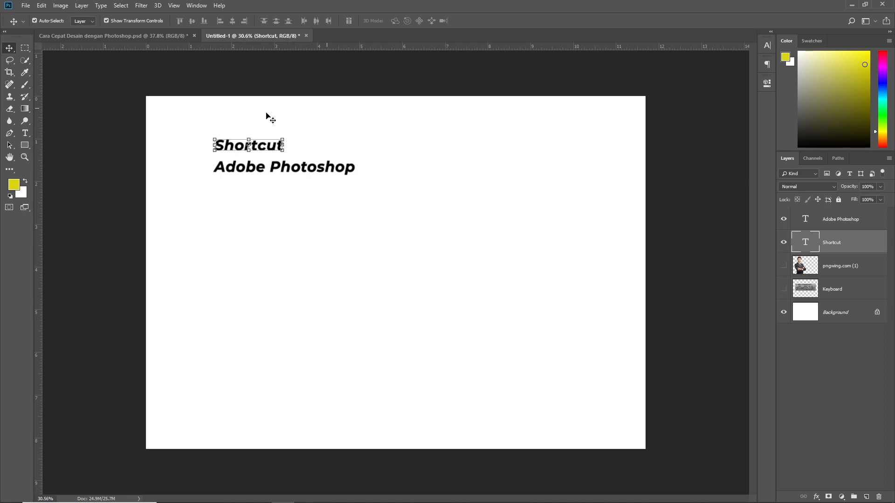
- Move the Adobe Photoshop text straight down, well clear of the Shortcut text, and select the Shortcut text
drag(298, 166, 300, 234)
click(280, 150)
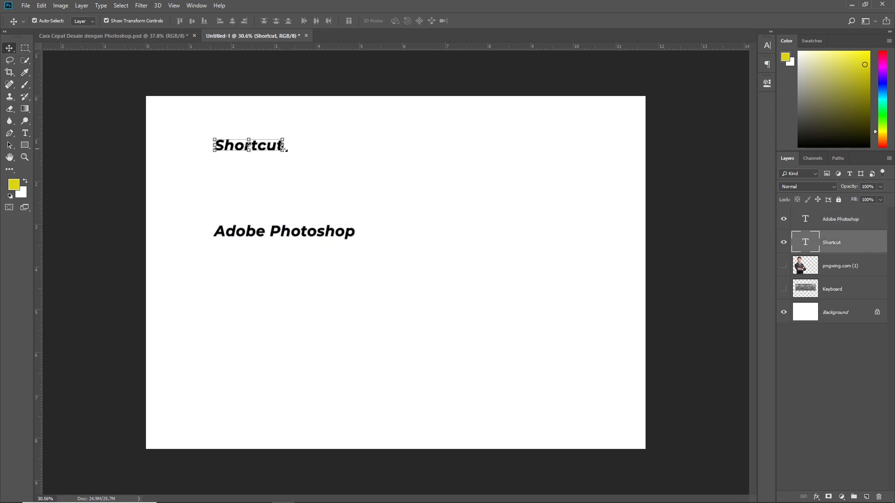
- Try enlarging the Shortcut text proportionally to about 223% with its transform box, and undo the scaling
drag(282, 150, 368, 174)
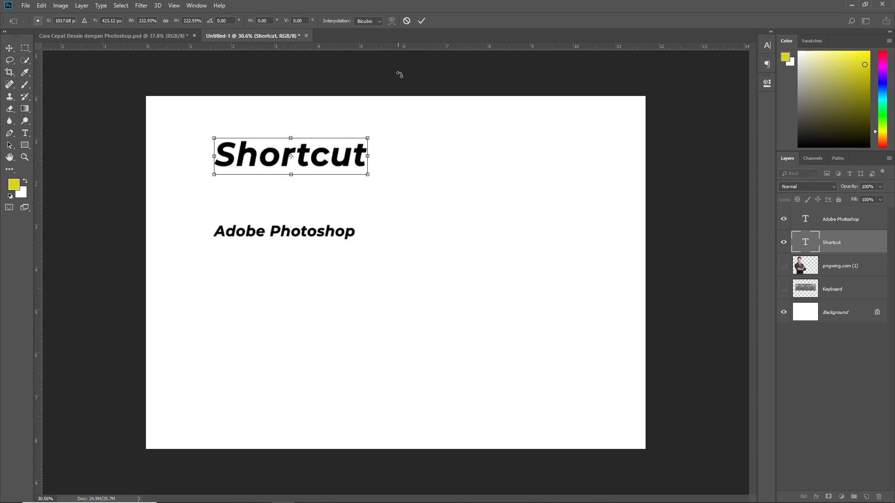
click(418, 22)
key(ctrl+z)
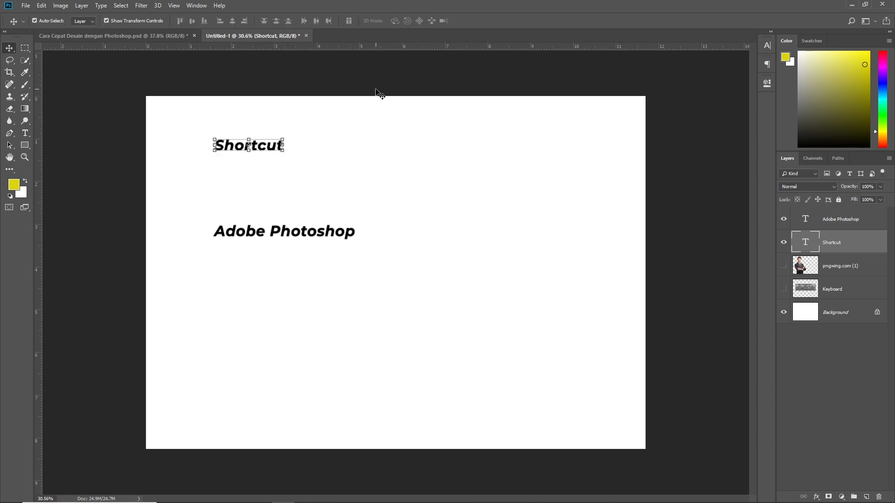
- Set the Shortcut text's font size to 50 pt and move the Adobe Photoshop text up directly beneath it
click(765, 47)
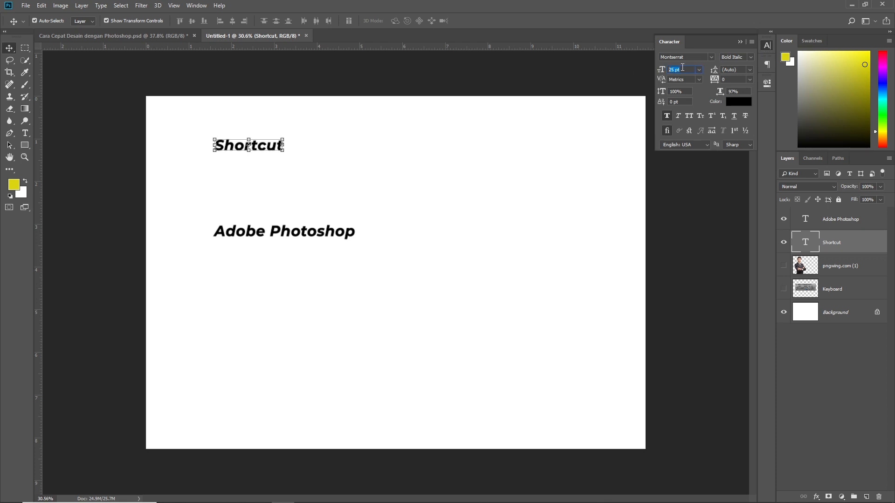
text(50)
key(Return)
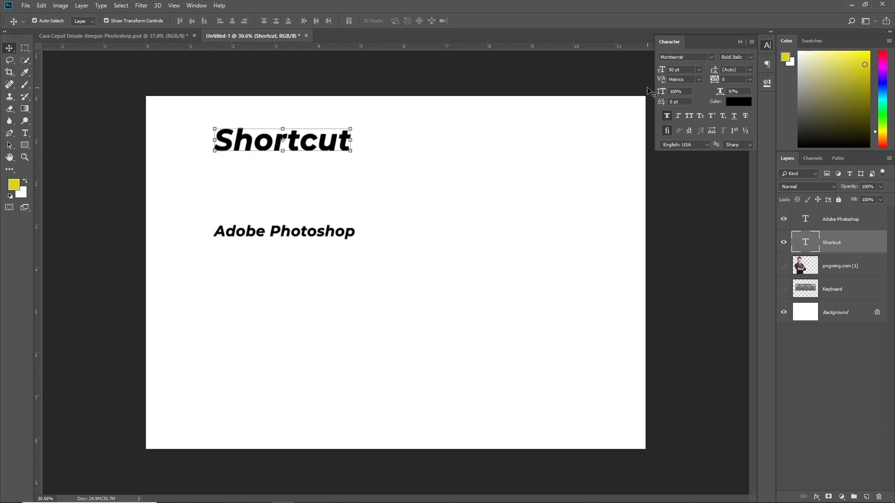
drag(320, 237, 325, 169)
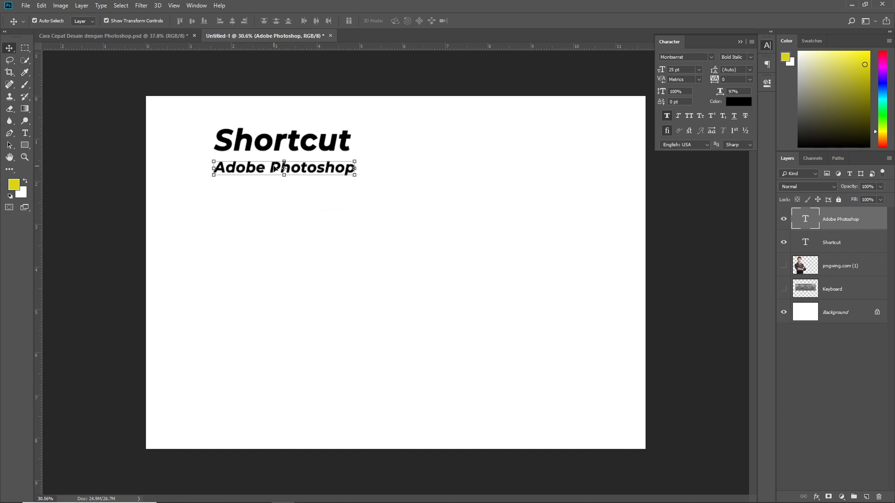
- Turn All Caps on for the Adobe Photoshop text and switch it off again
scroll(275, 169, up, 2)
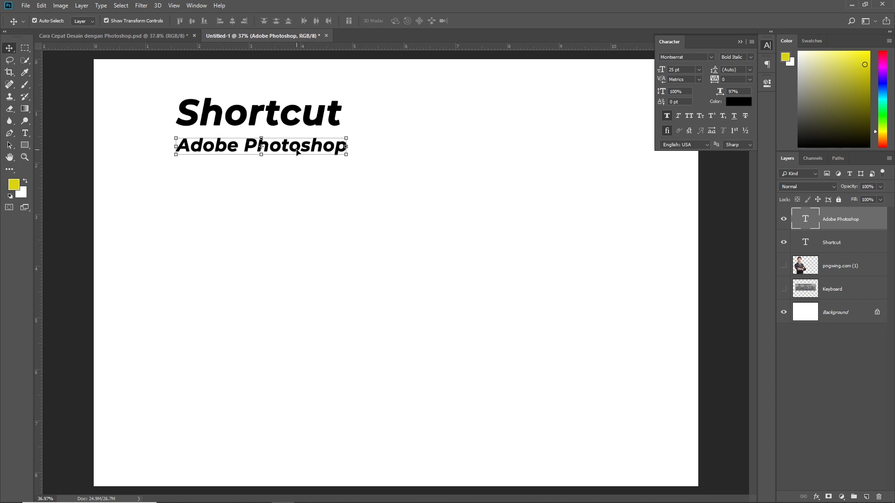
click(689, 116)
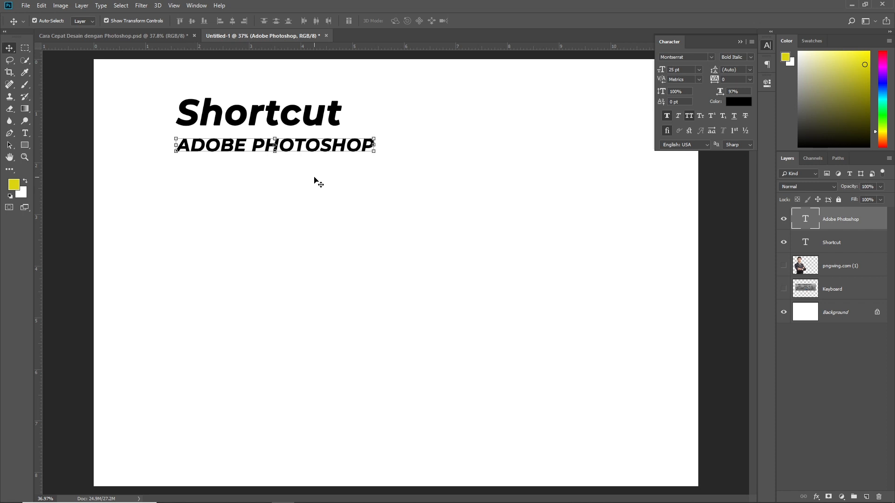
key(ctrl+shift+k)
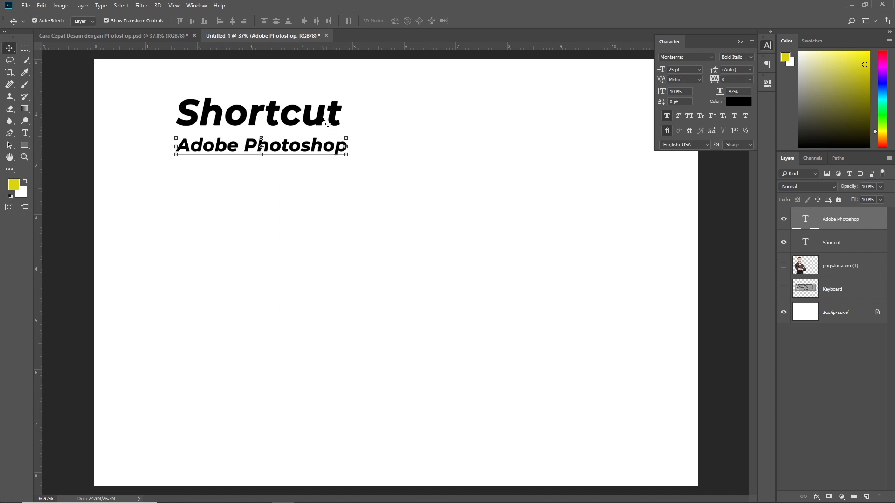
- Select the Shortcut text, try stretching it horizontally to about 146% width, and cancel the transform
click(321, 118)
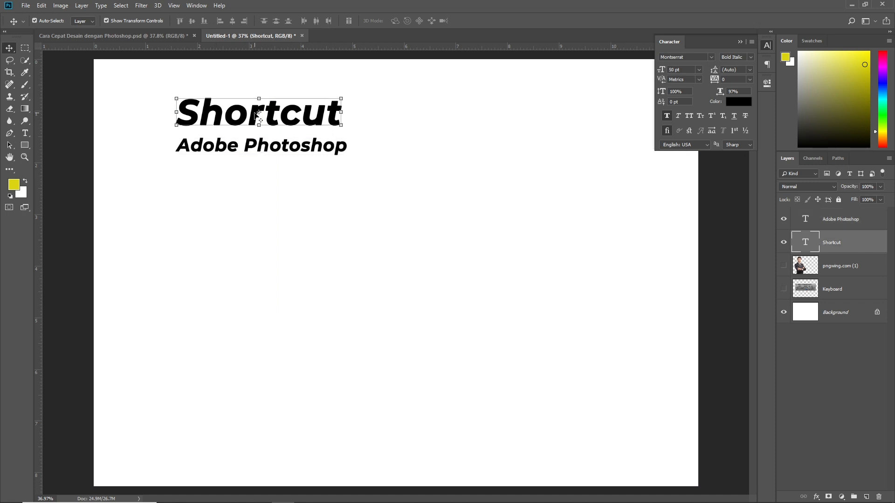
click(102, 122)
click(266, 111)
drag(342, 112, 420, 111)
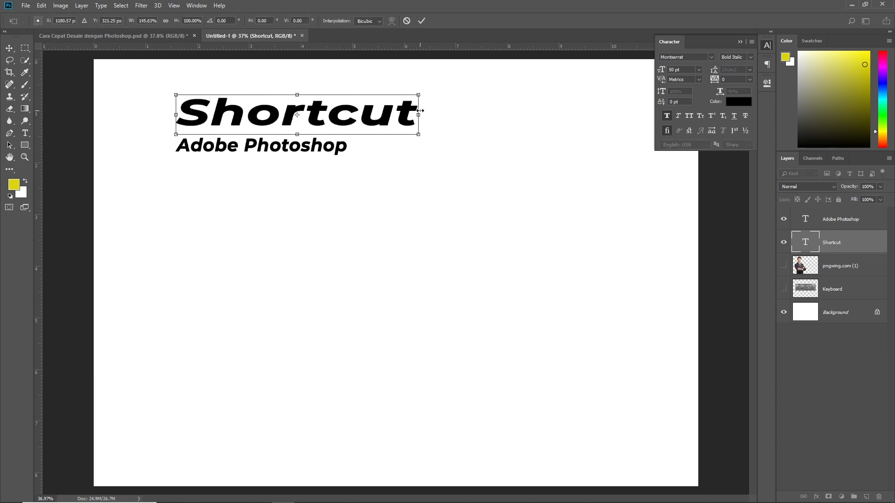
click(407, 21)
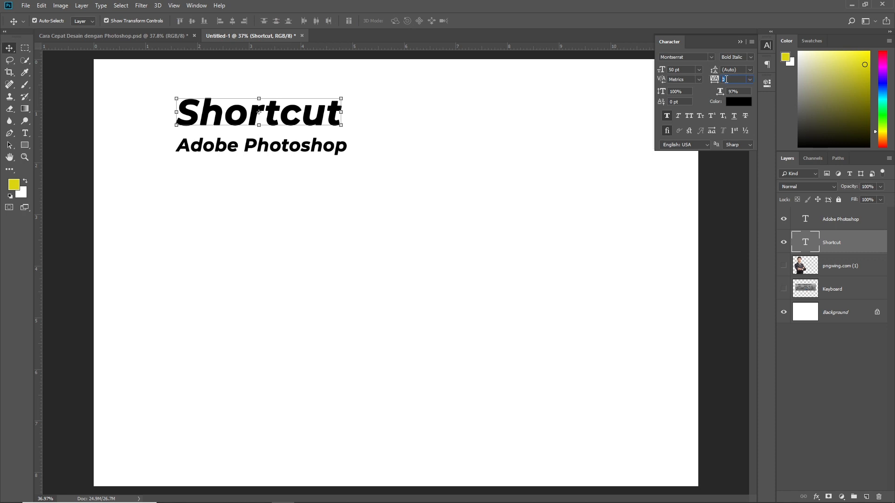
- Increase the Shortcut text's tracking to 50 and further to 100
text(5)
key(Return)
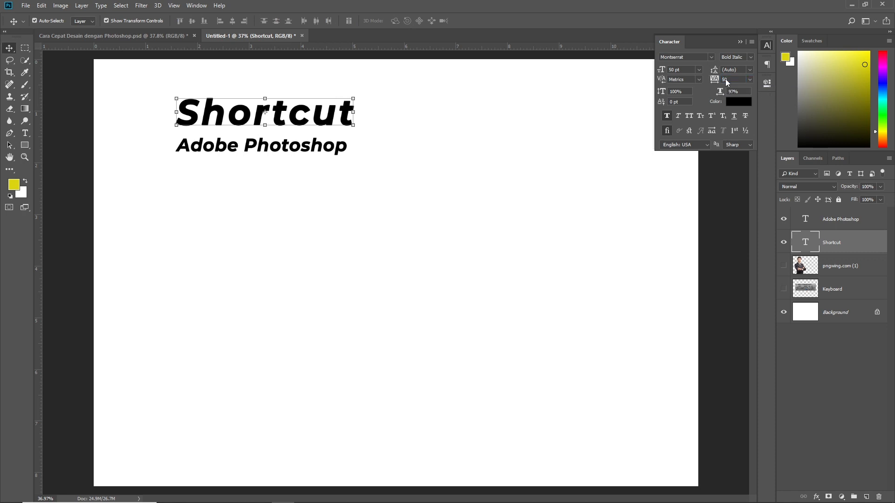
click(726, 80)
key(Return)
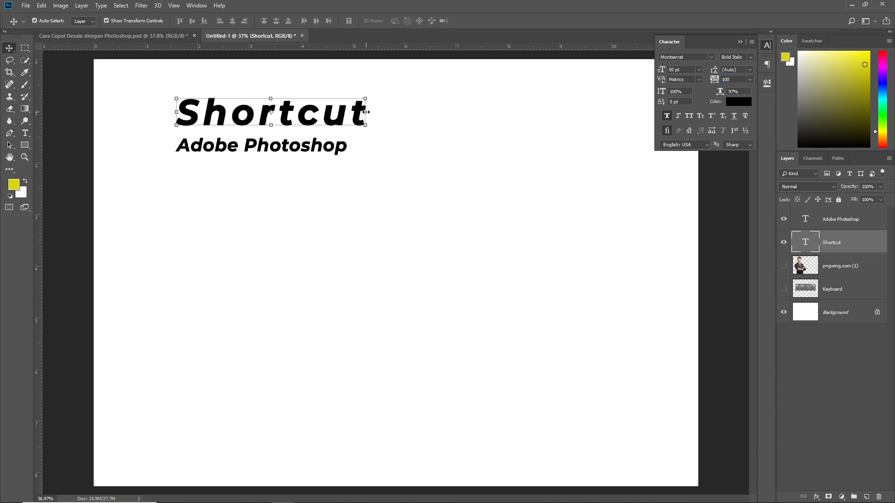
- Try stretching the widely tracked Shortcut text horizontally to about 128% width, and cancel the transform
drag(366, 112, 423, 114)
click(406, 21)
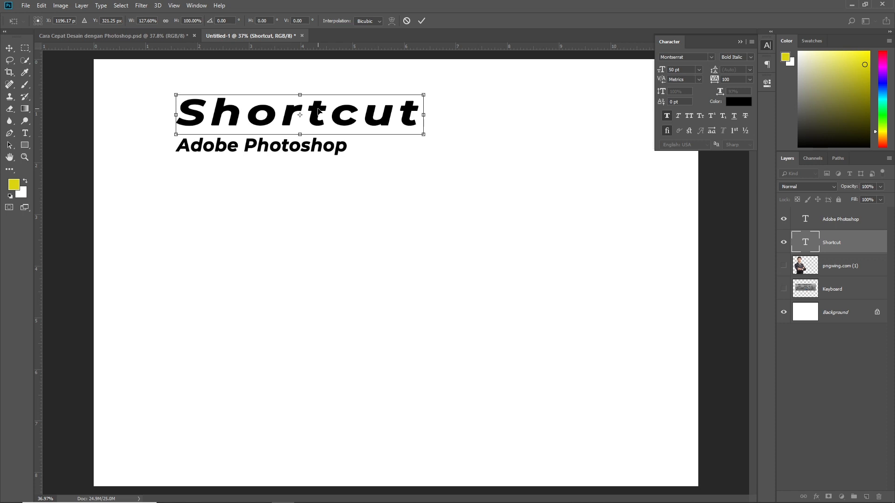
click(407, 21)
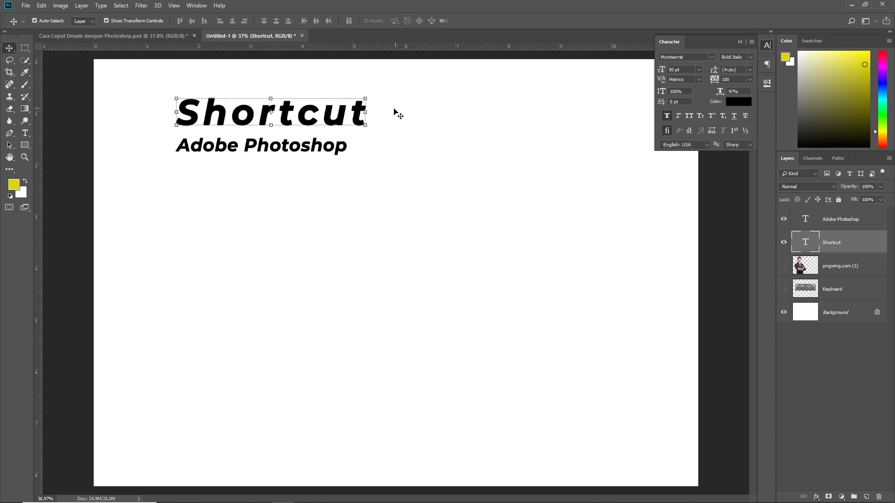
- Set the Shortcut text's tracking back to 0 and collapse the Character panel
click(731, 80)
text(0)
key(Return)
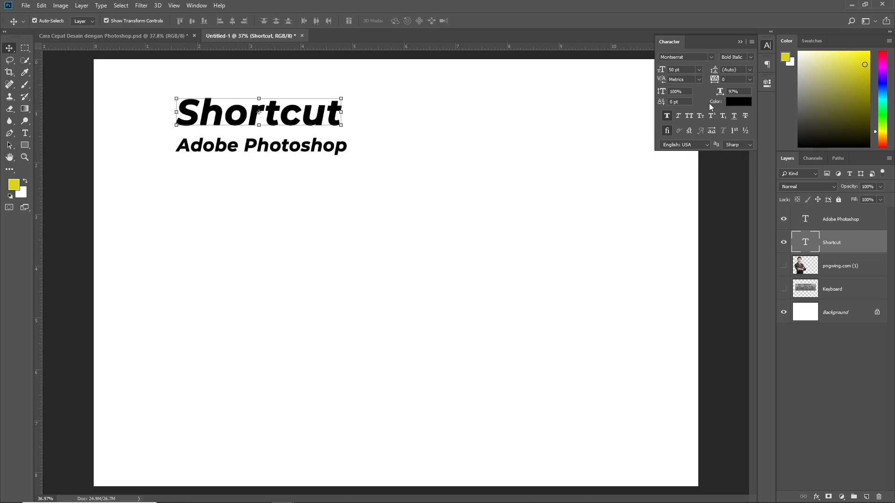
click(740, 41)
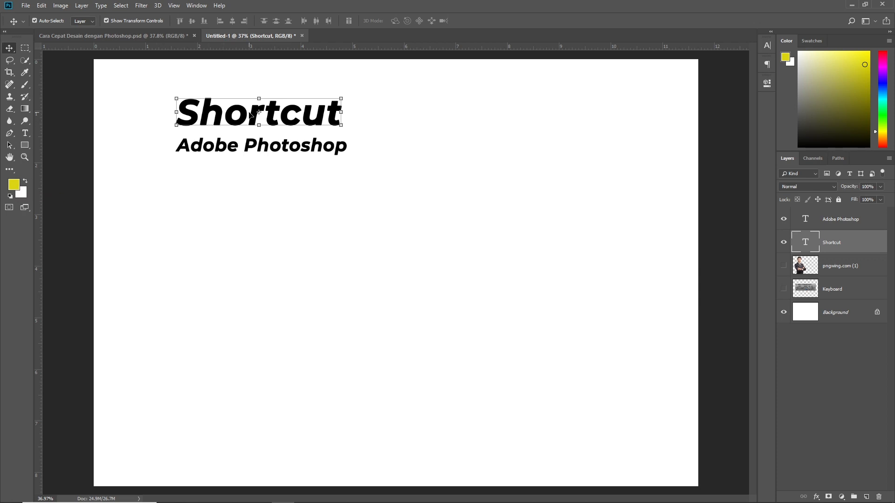
- Set the foreground color to the dark green 1c301c while the Shortcut layer is selected
click(17, 187)
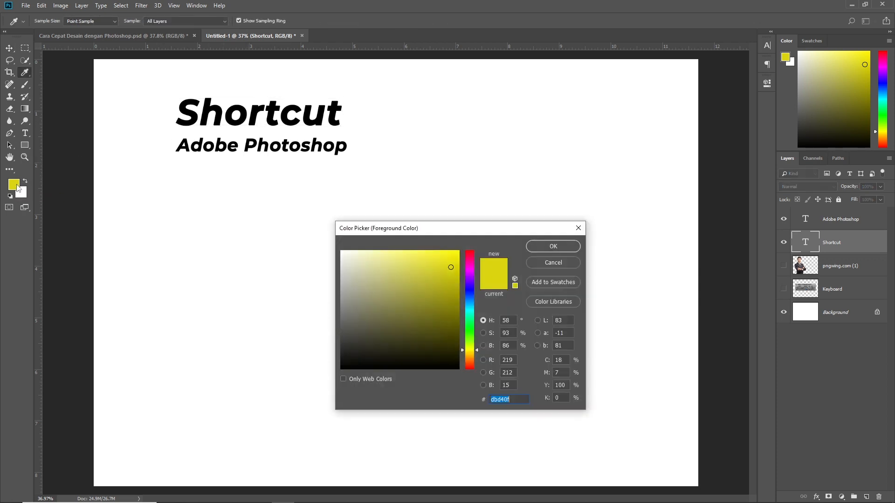
drag(446, 225, 427, 206)
click(451, 310)
drag(435, 305, 373, 327)
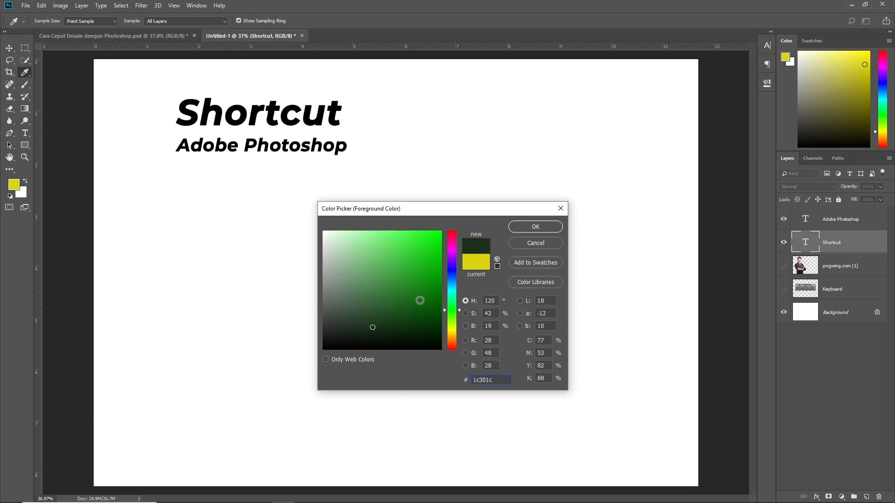
click(524, 231)
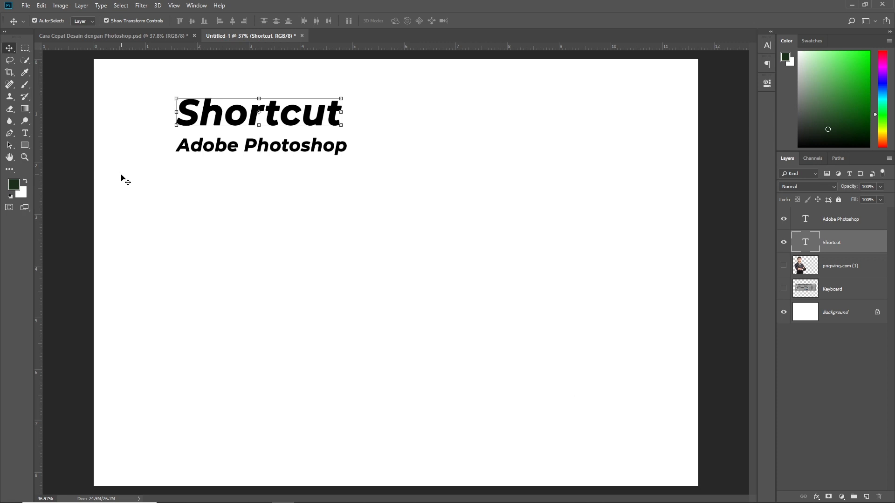
- Highlight the whole word Shortcut with the Type tool and recolor it bright green 15eb15 through the foreground color
key(t)
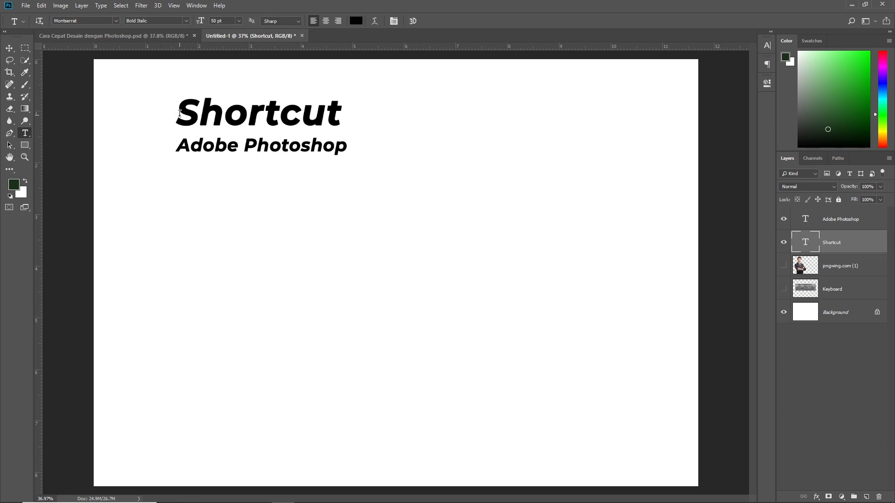
drag(179, 113, 351, 108)
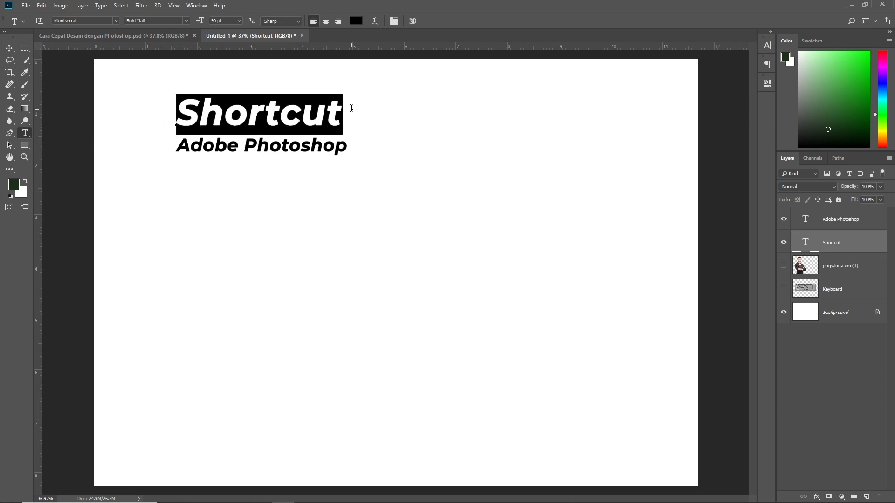
click(15, 184)
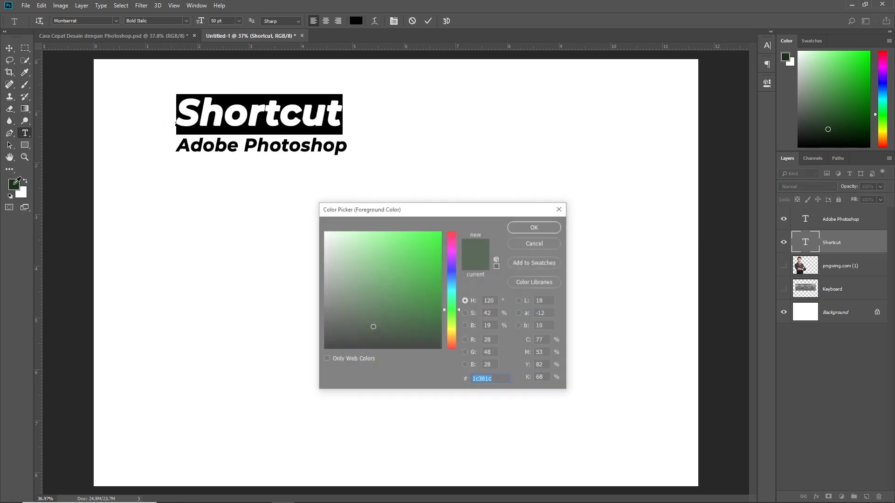
drag(427, 275, 431, 240)
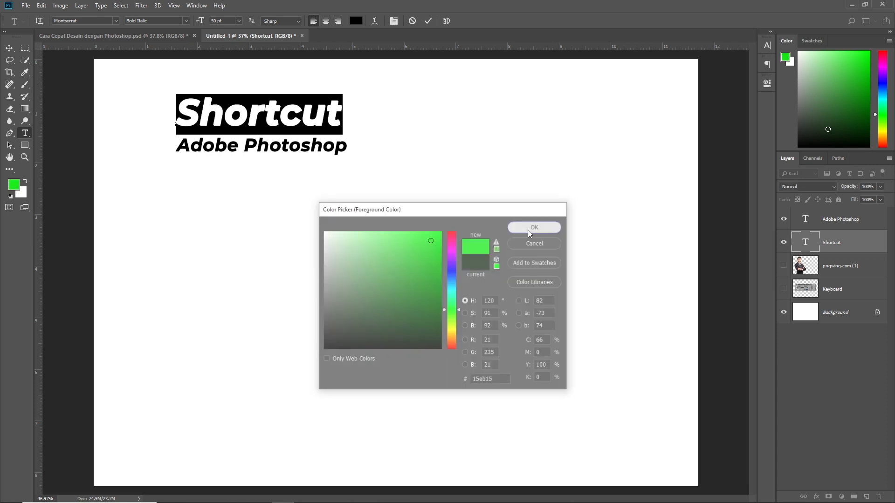
click(533, 227)
click(280, 112)
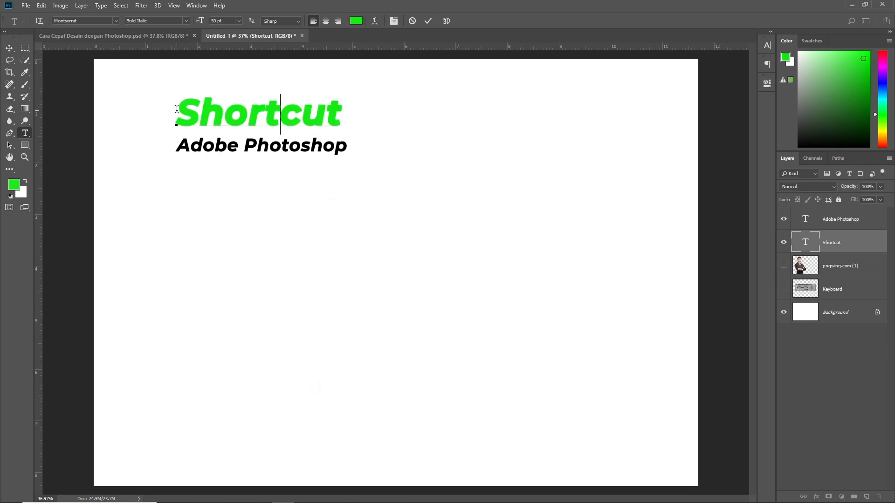
- Recolor the whole word Shortcut orange eb6115 through the foreground color, commit the text edit, and deselect the layer with the Move tool
drag(176, 110, 362, 107)
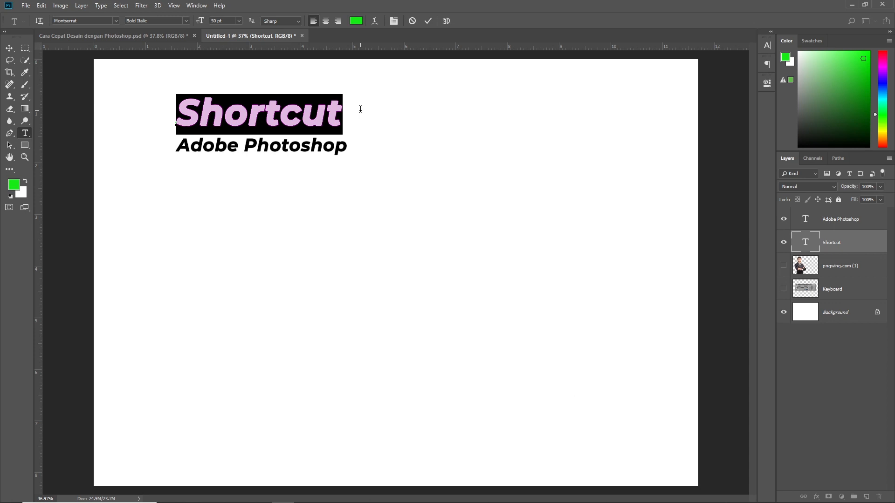
click(16, 186)
drag(454, 323, 454, 346)
click(535, 227)
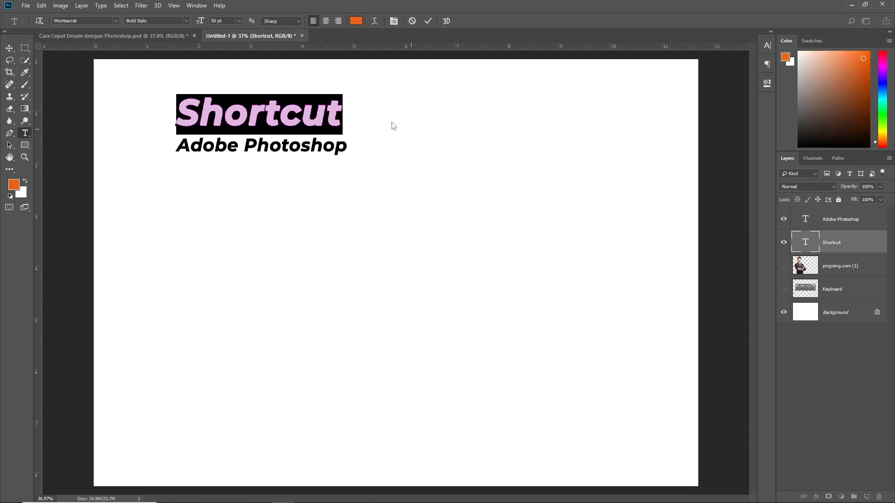
click(428, 21)
click(9, 48)
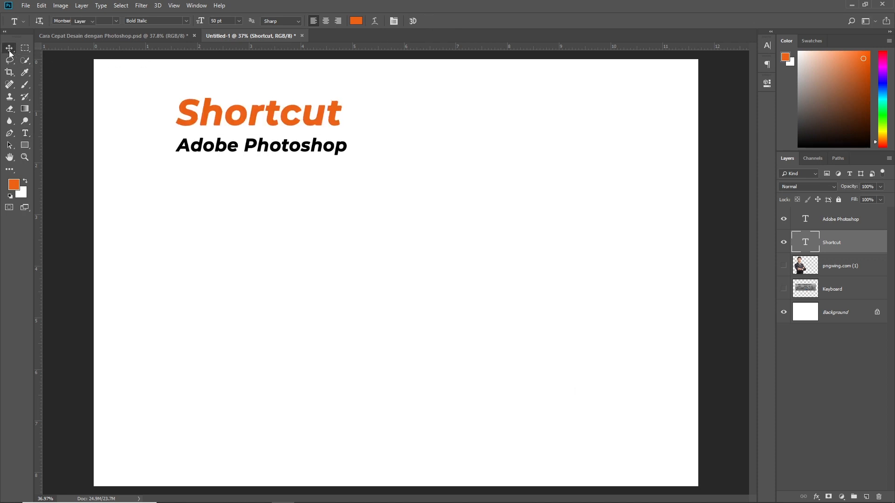
click(99, 90)
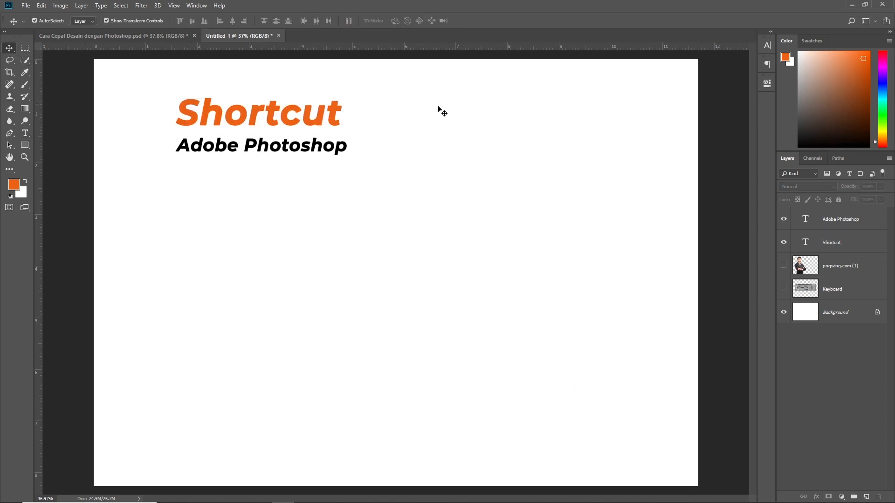
- Select the Shortcut text, try the dark green 154c04 as its Character panel text color, and cancel the color change
click(304, 122)
click(766, 47)
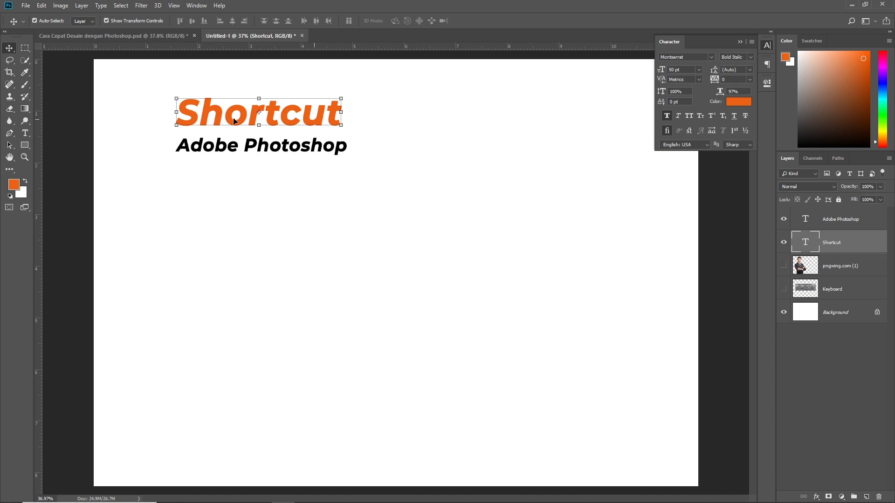
click(738, 101)
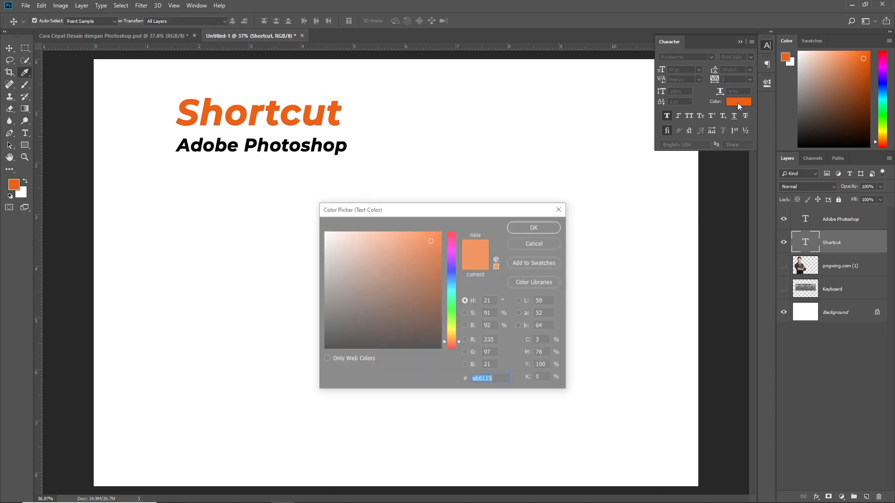
drag(446, 273, 451, 314)
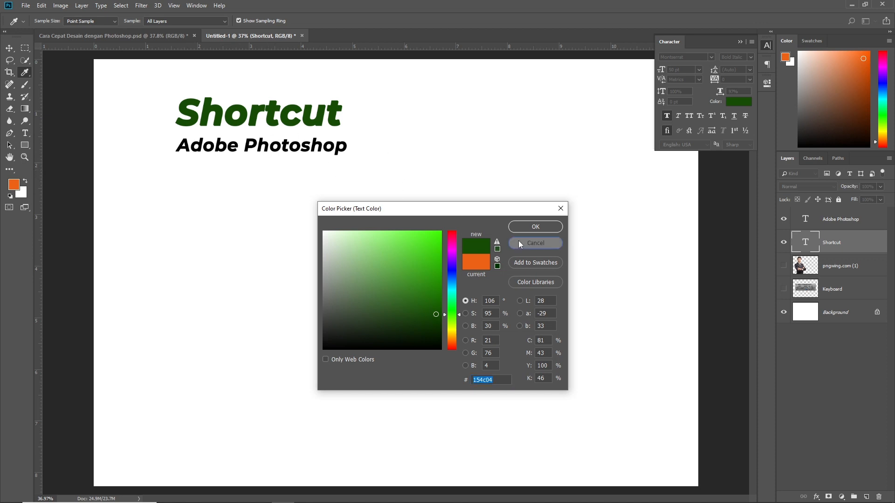
click(535, 243)
- Show the hidden portrait layer and move the portrait toward the right side of the canvas, beside the text
click(783, 266)
drag(255, 198, 457, 197)
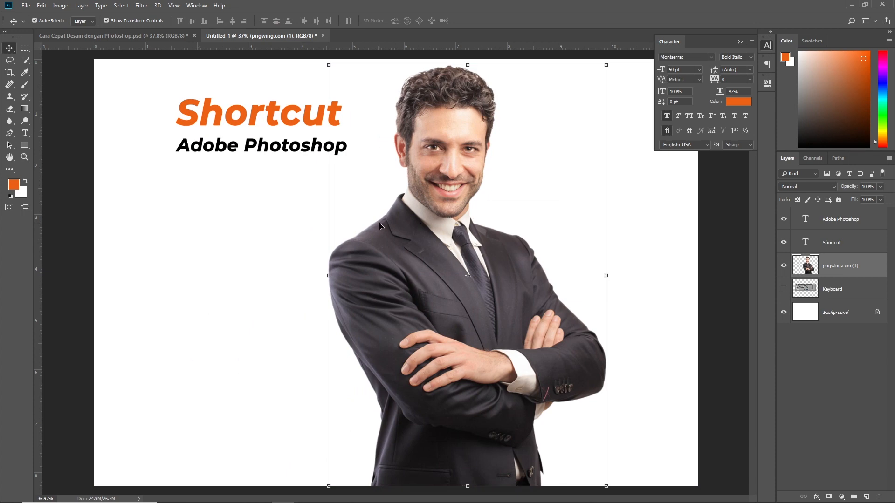
- Try the portrait's suit and hair colors as the Shortcut text color with the color picker, and cancel the change
click(269, 117)
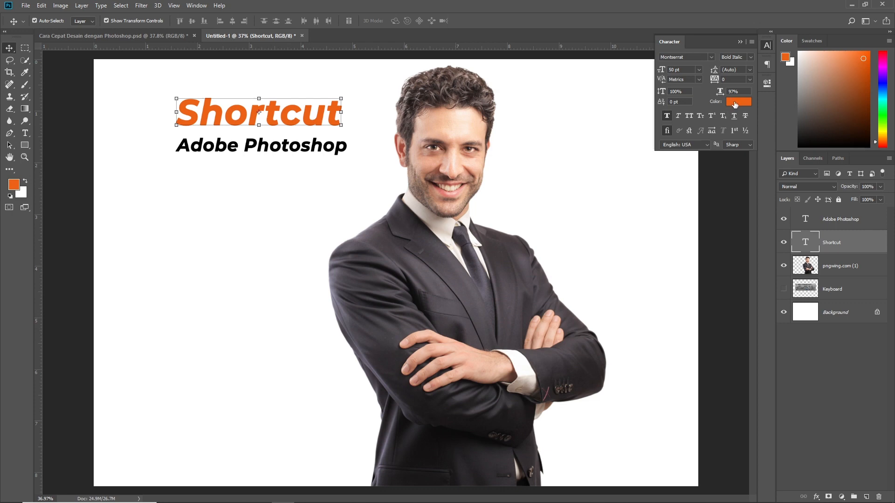
click(738, 102)
drag(361, 205, 569, 172)
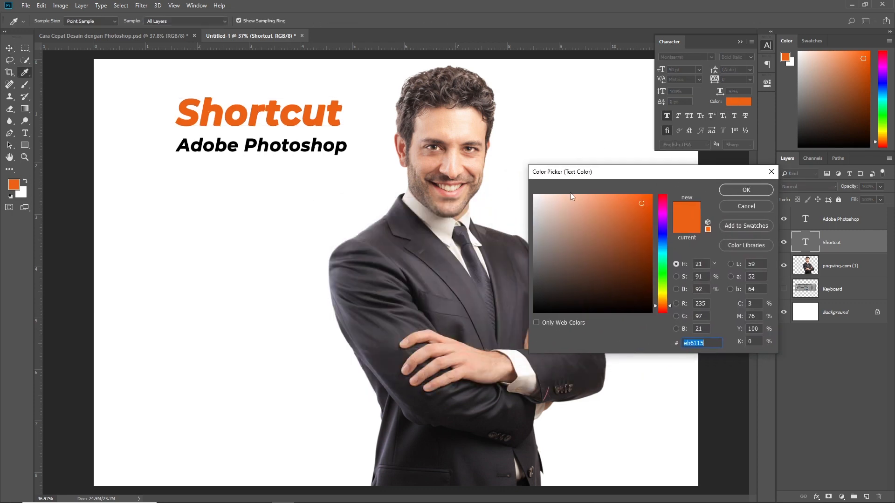
click(442, 304)
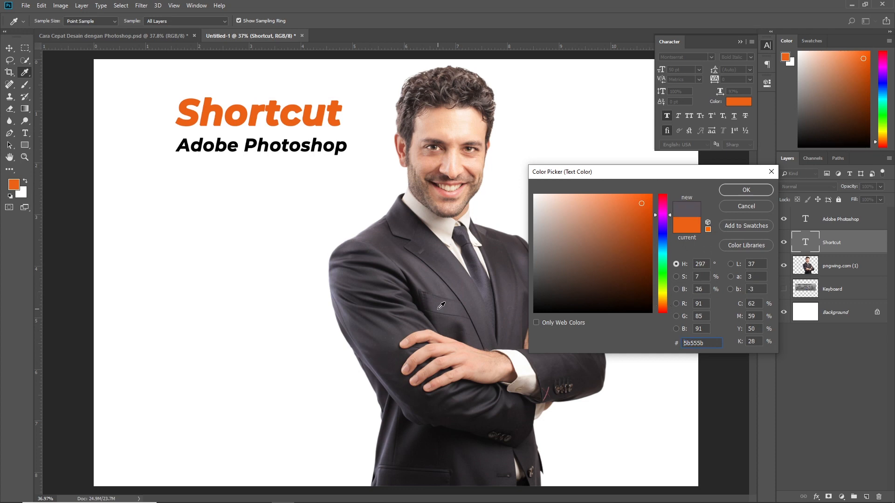
click(427, 353)
click(436, 96)
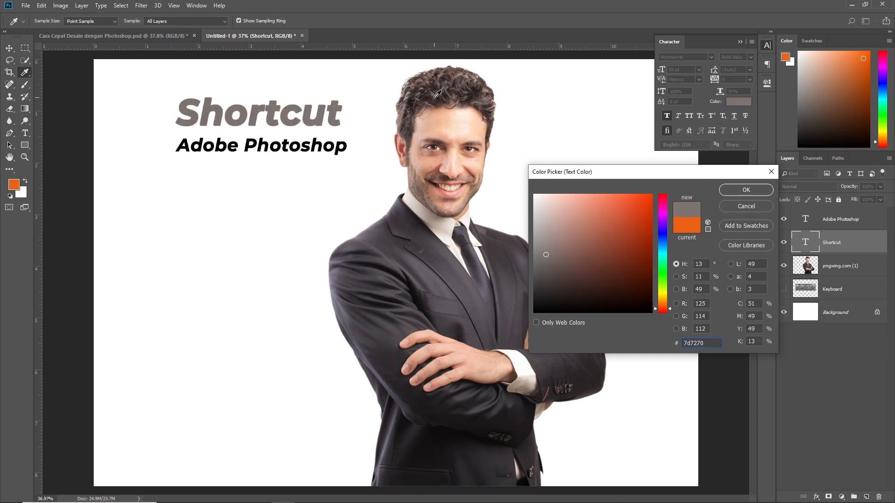
click(745, 205)
key(v)
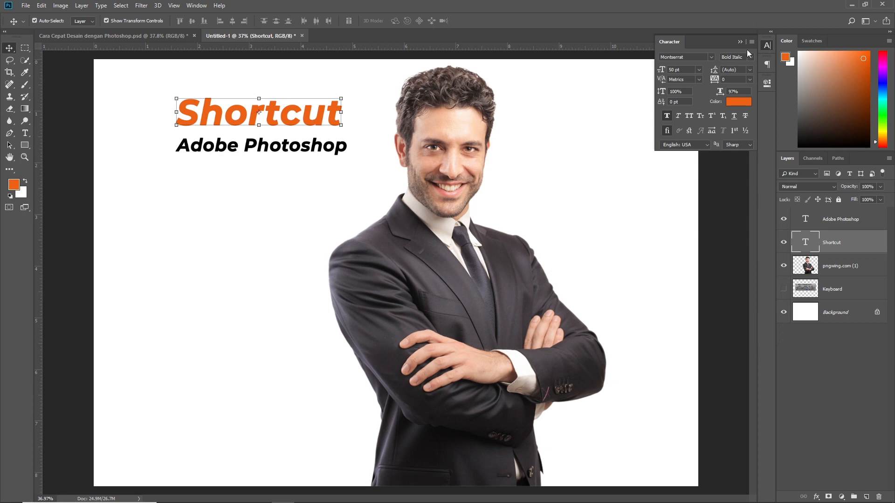
- Collapse the Character panel, move the portrait toward the canvas's left side, and hide its layer
click(740, 42)
scroll(461, 167, down, 3)
drag(378, 210, 253, 208)
click(784, 265)
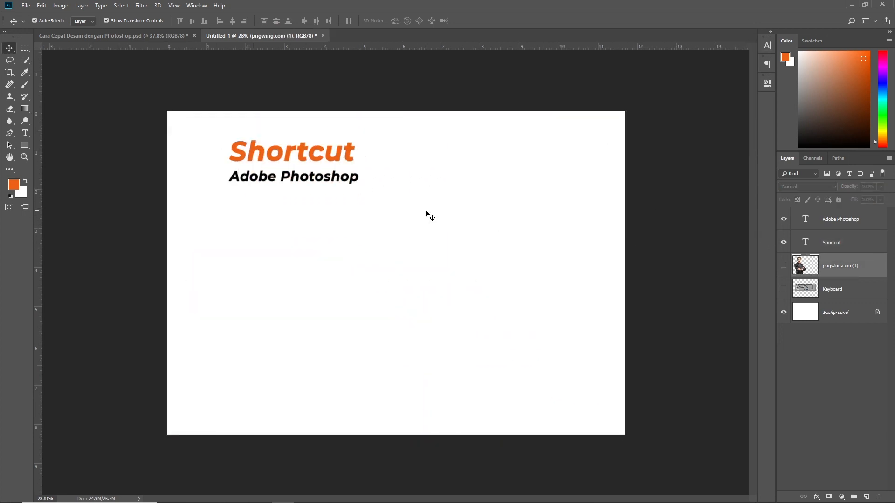
scroll(253, 154, up, 2)
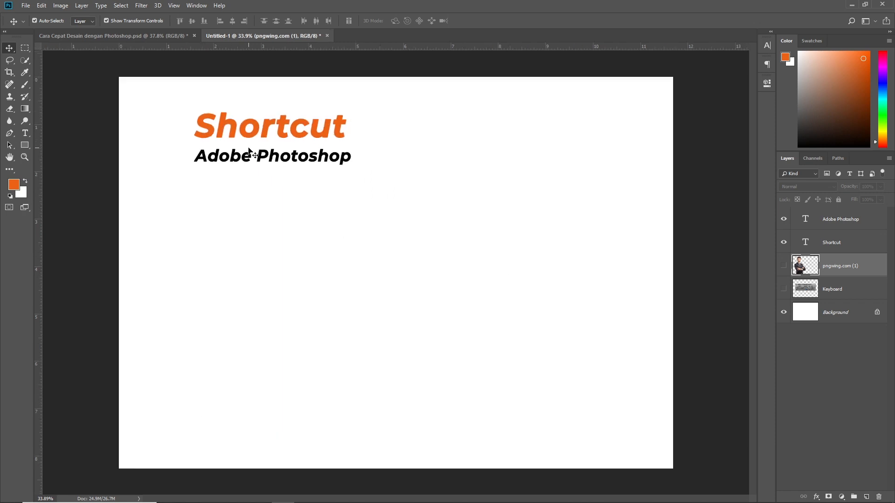
scroll(251, 153, down, 2)
- Try All Caps on the Shortcut heading through the Character panel and undo the case change
click(166, 36)
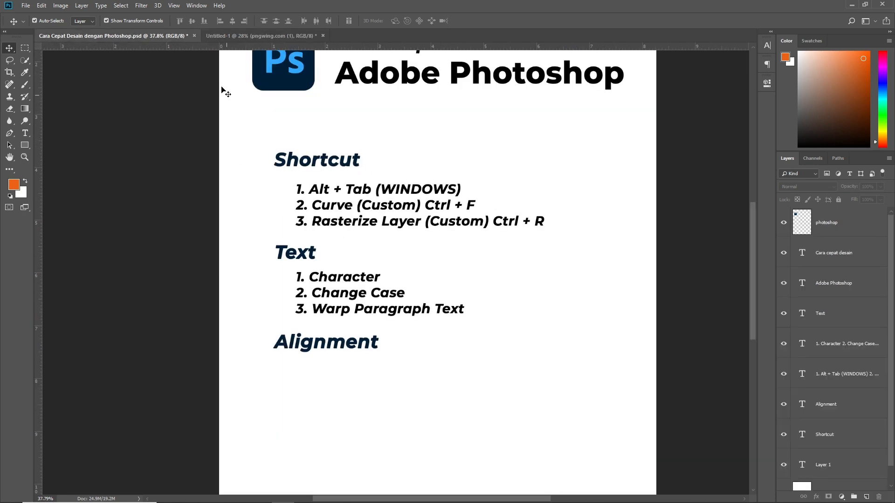
click(243, 36)
click(291, 150)
scroll(290, 153, up, 3)
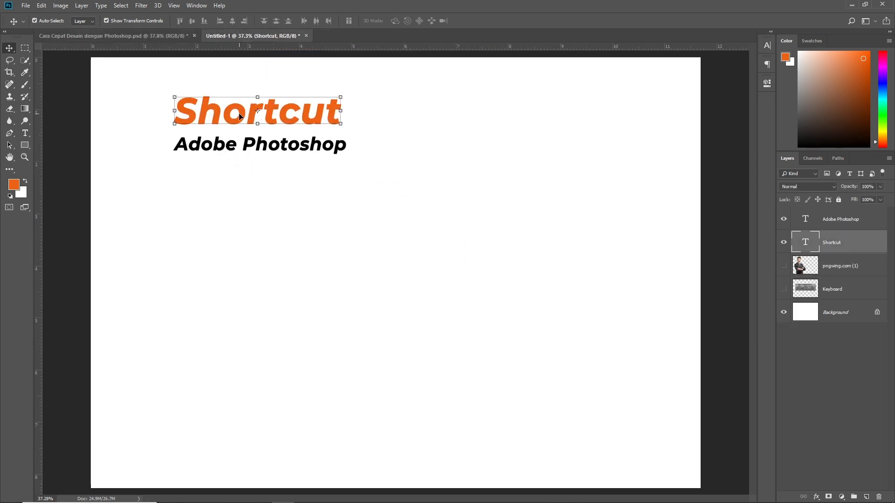
click(767, 46)
click(688, 116)
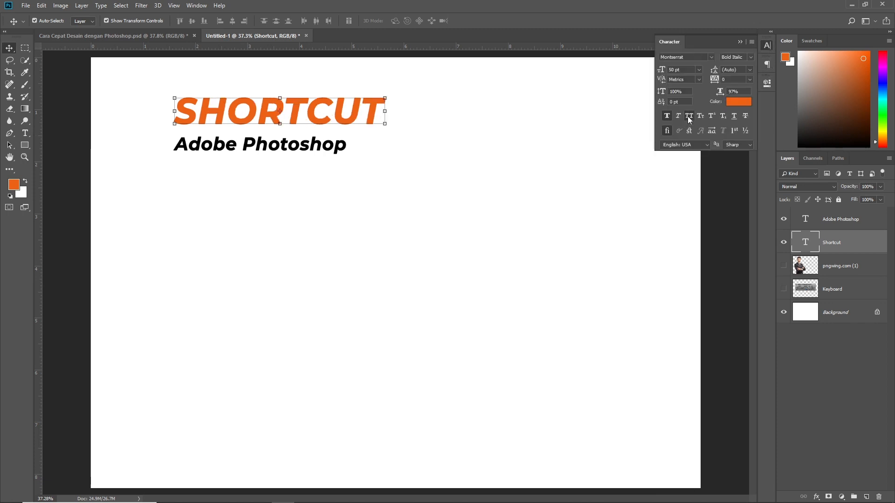
click(492, 159)
key(ctrl+z)
key(ctrl+z)
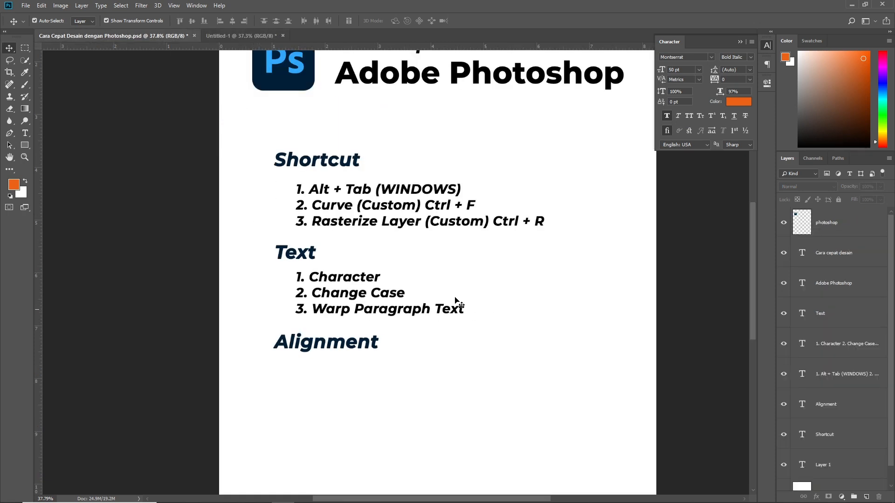
- Copy the lipsum.com text from "Lorem Ipsum is simply dummy text" through the "Why do we use it?" section in Chrome, and return to Photoshop's Untitled-1 document
click(232, 36)
scroll(297, 203, down, 1)
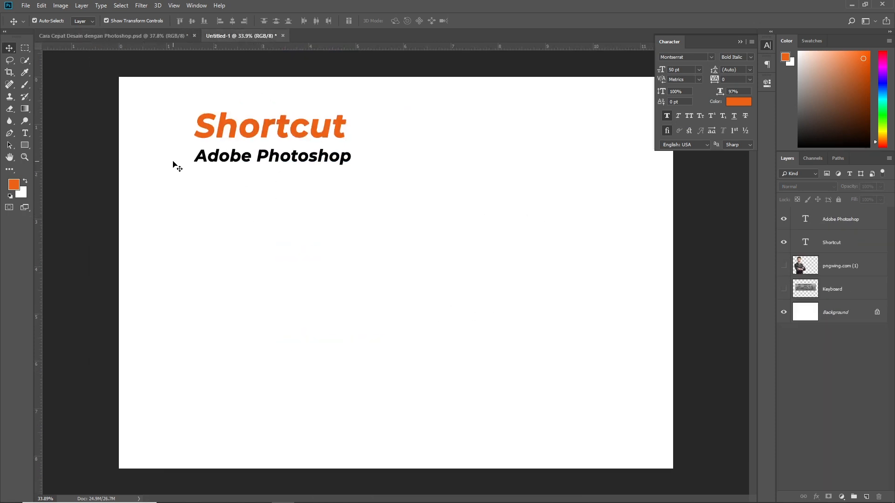
scroll(168, 138, down, 1)
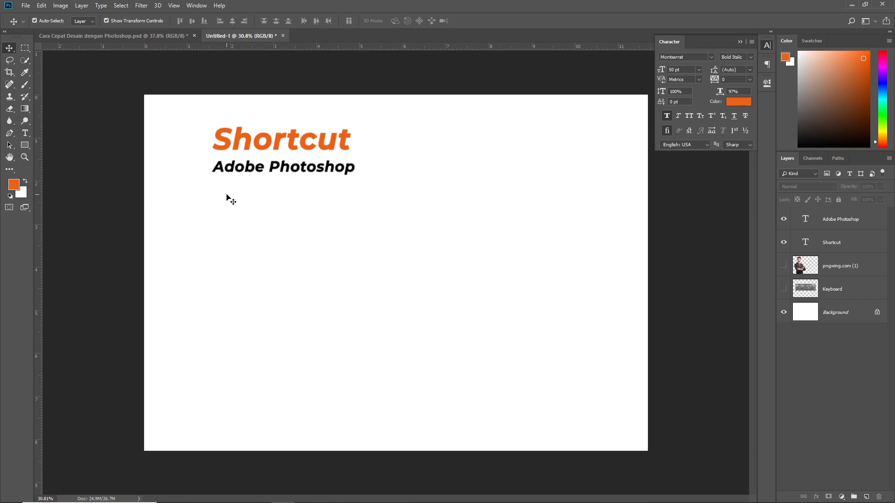
click(213, 493)
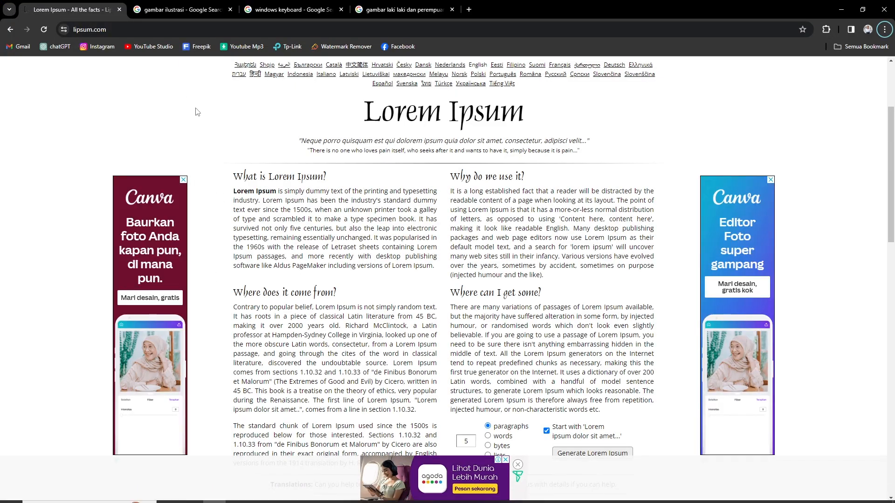
drag(236, 196, 279, 209)
click(370, 297)
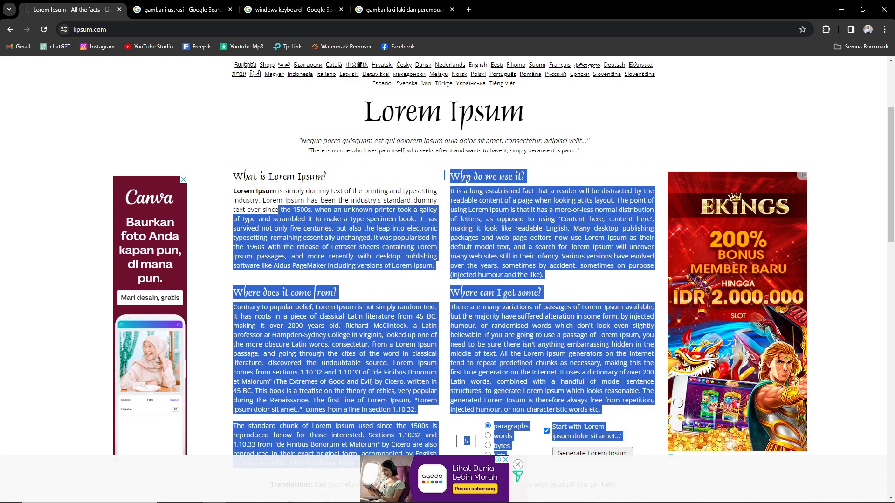
click(236, 193)
drag(233, 192, 547, 278)
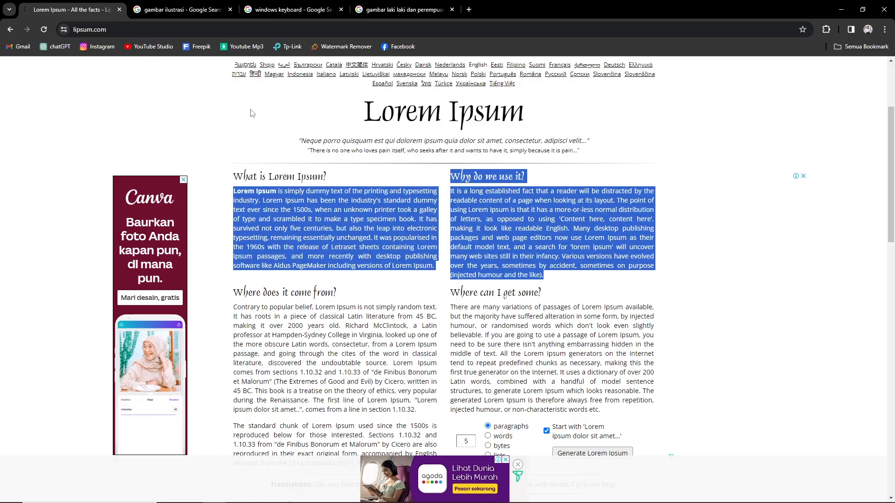
key(alt+Tab)
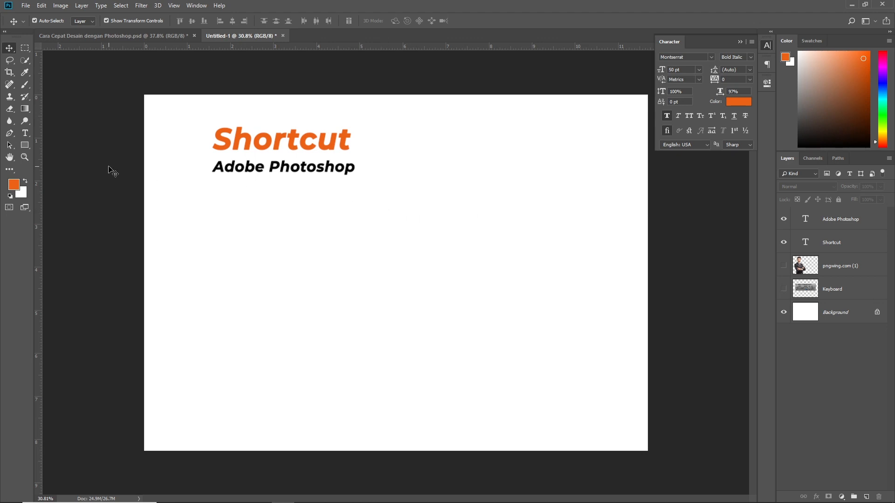
- Try pasting the copied text as point text below Adobe Photoshop, inspect how far its lines extend, and cancel the text
click(26, 134)
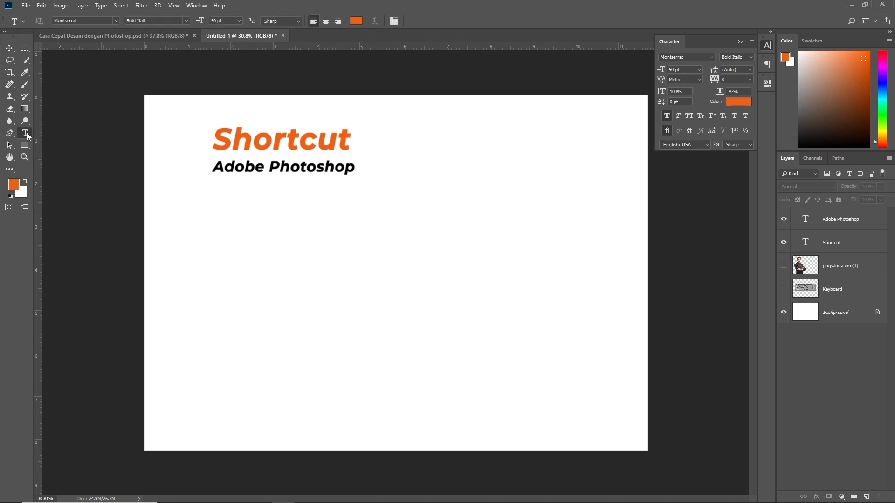
click(215, 202)
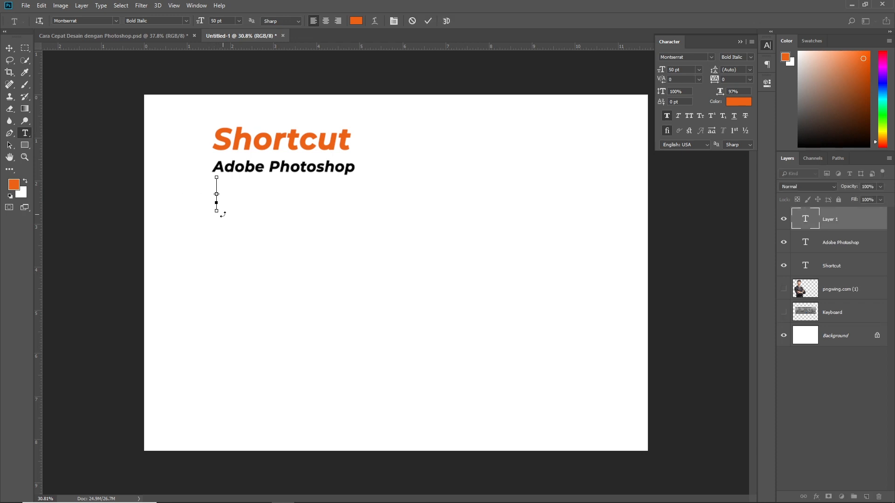
key(ctrl+v)
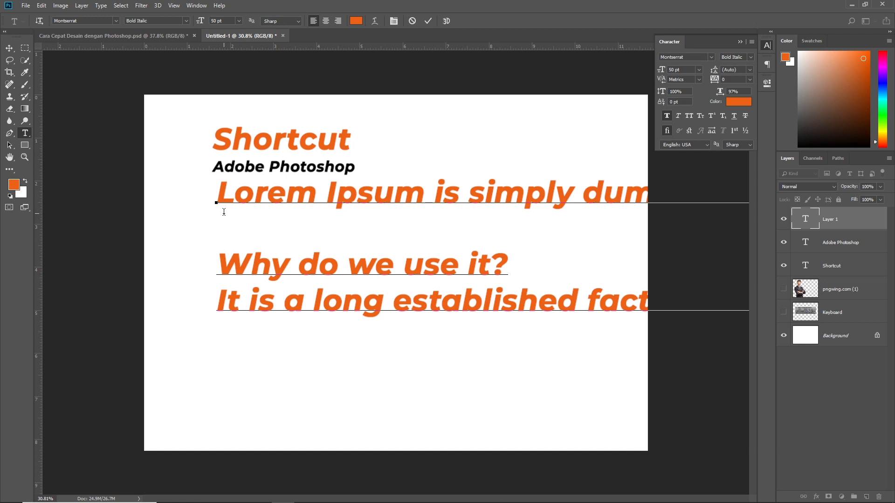
scroll(223, 215, down, 5)
scroll(222, 214, down, 5)
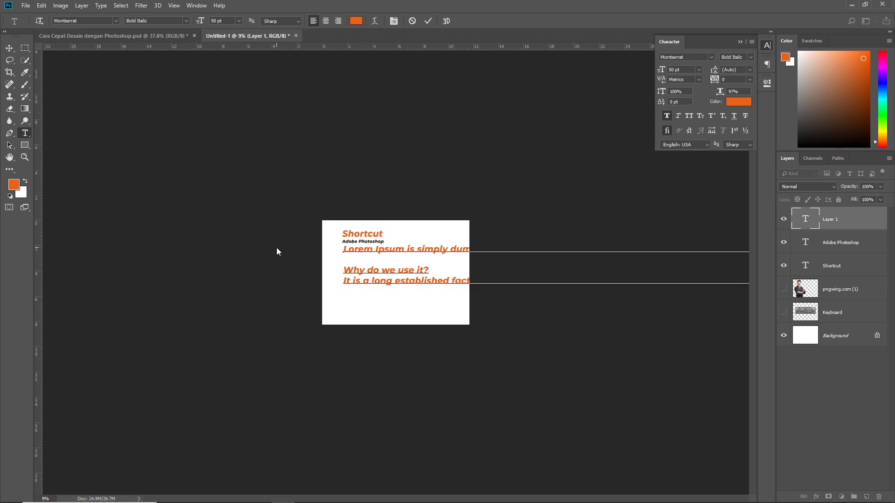
scroll(599, 267, down, 4)
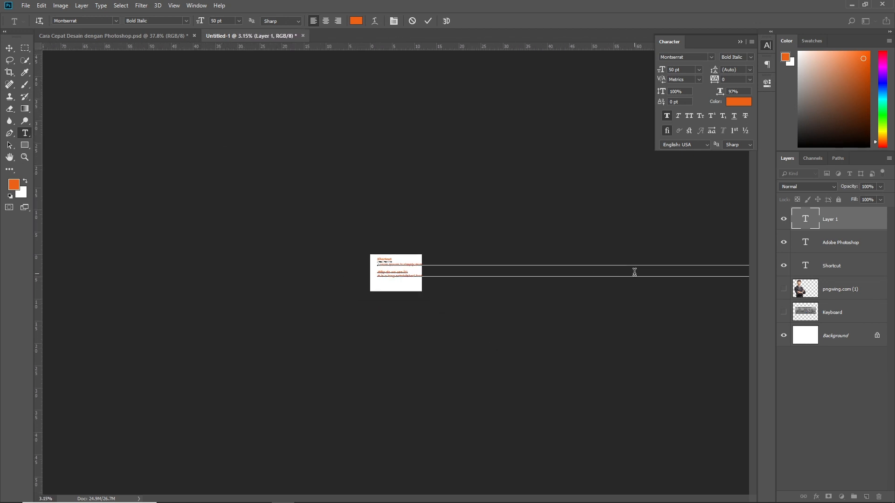
scroll(634, 272, up, 2)
scroll(434, 265, up, 8)
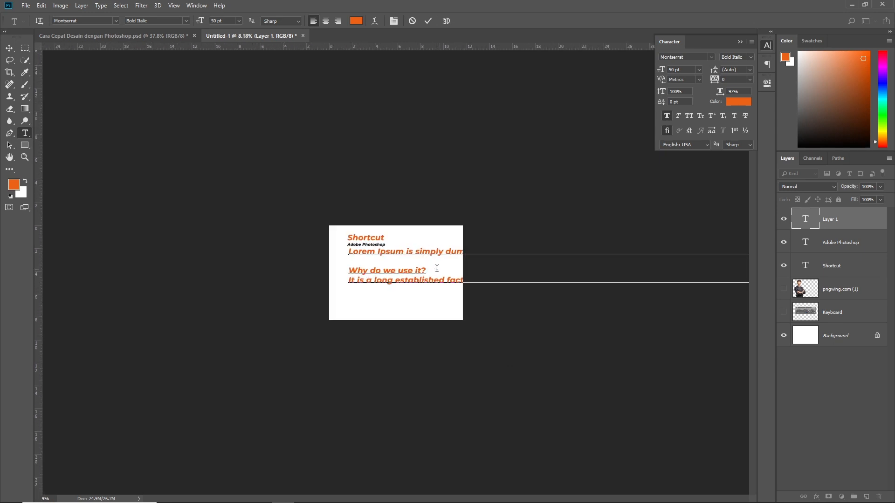
scroll(425, 325, up, 3)
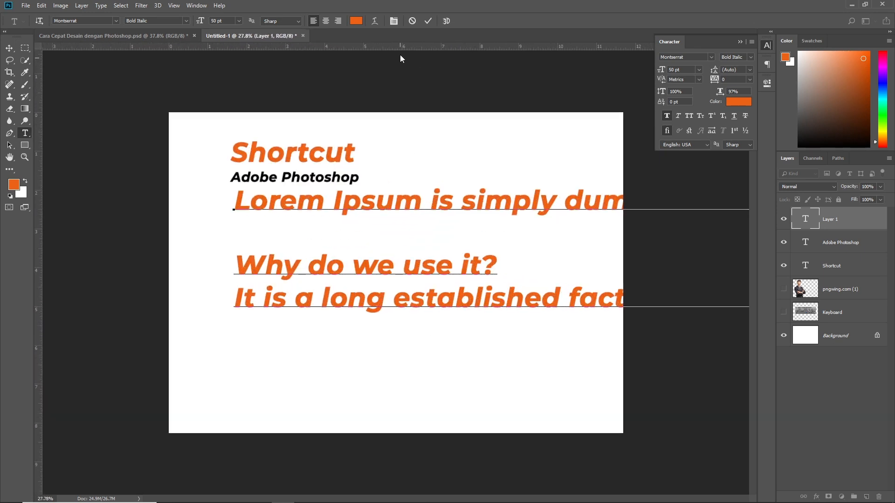
click(411, 21)
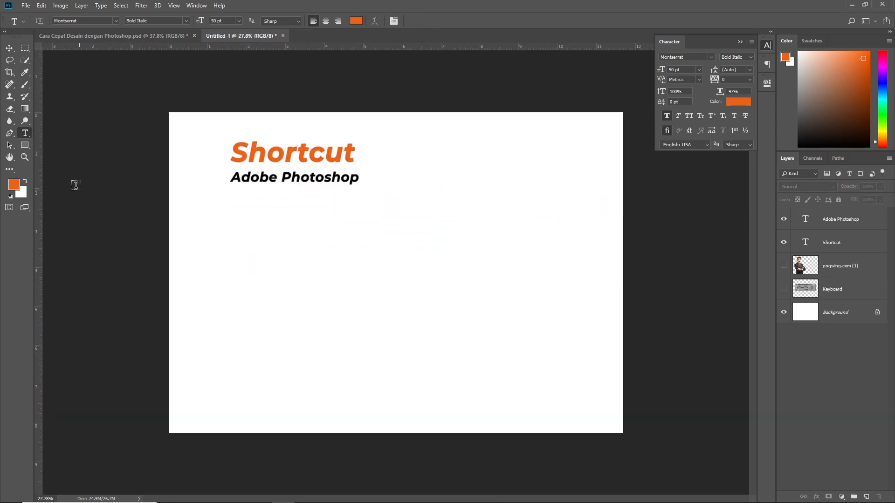
- Draw a large paragraph text box below the Adobe Photoshop subtitle and paste the copied Lorem Ipsum text into it
scroll(27, 135, up, 1)
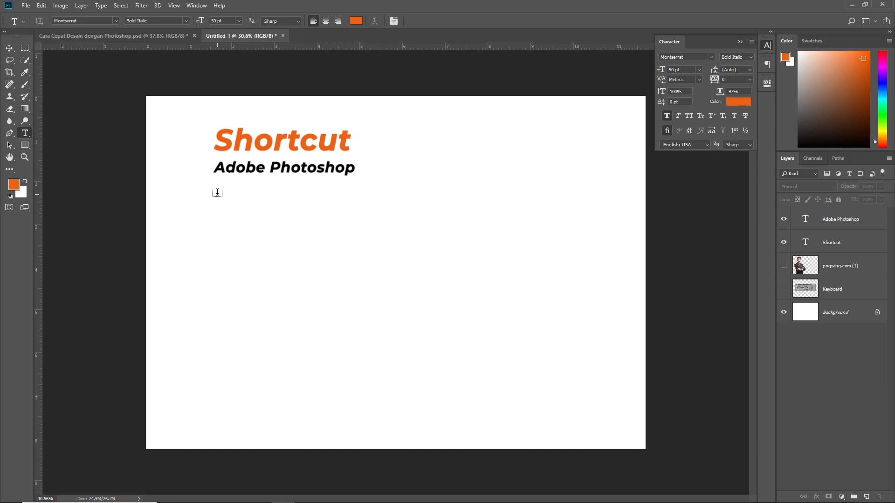
drag(214, 188, 574, 408)
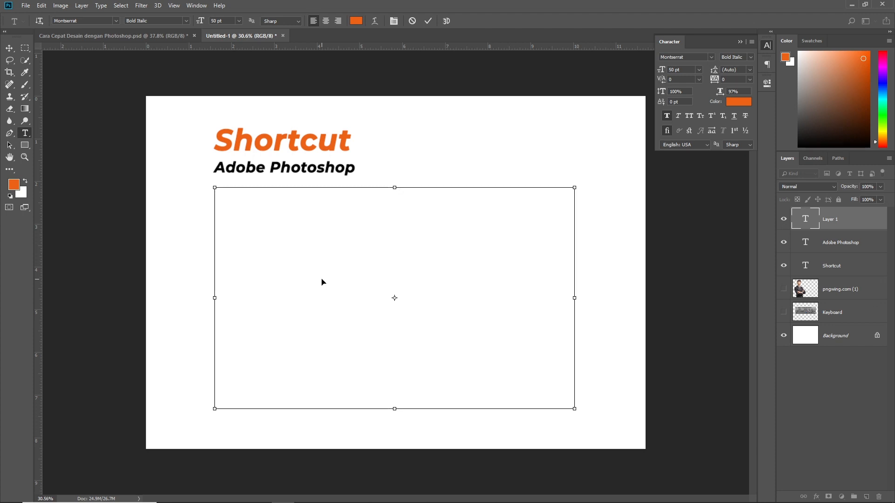
text(Lorem Ipsum is simply dummy text of the printing and typesetting industry. Lorem Ipsum has been the industry's standard)
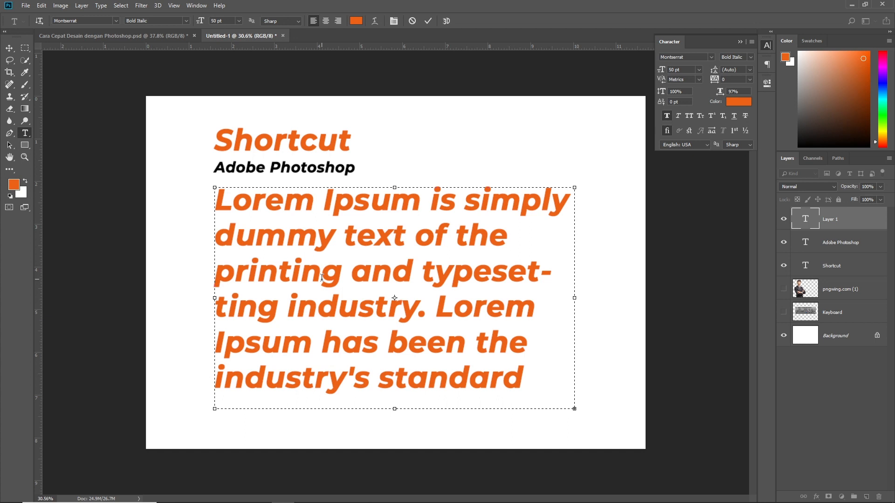
- Set the font size of all the text in the Lorem Ipsum paragraph box to 12 pt
double_click(322, 277)
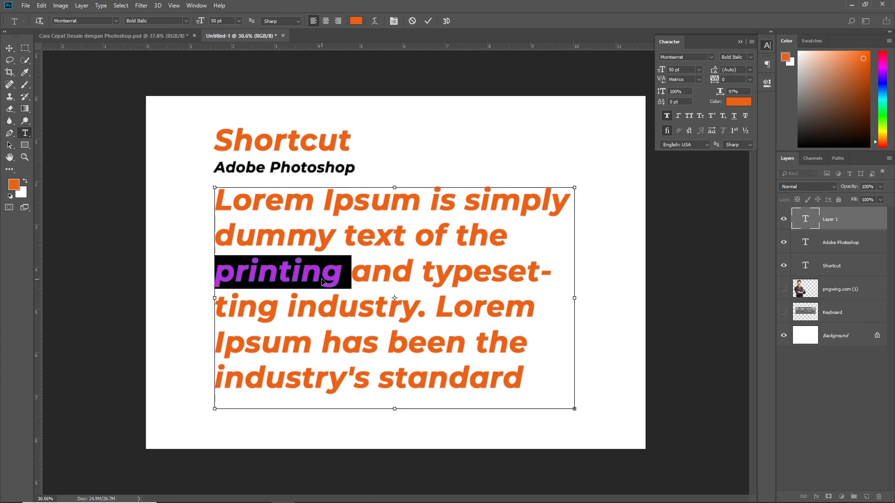
key(ctrl+a)
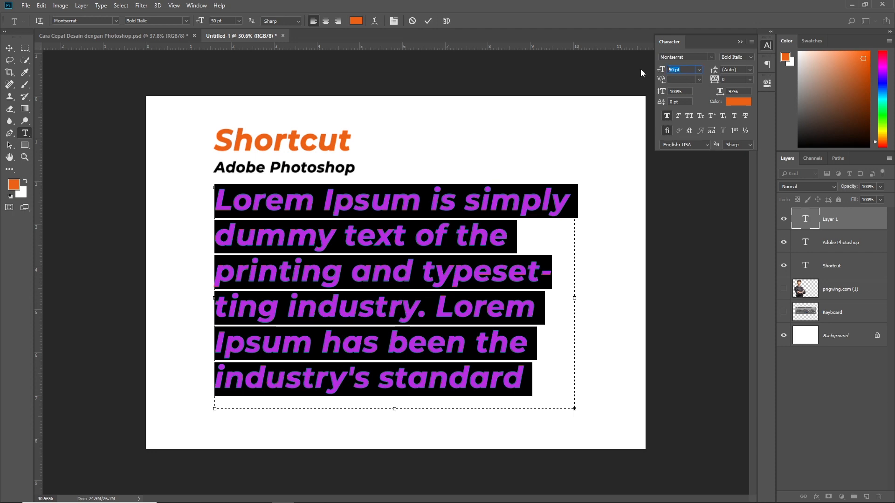
text(12)
key(Return)
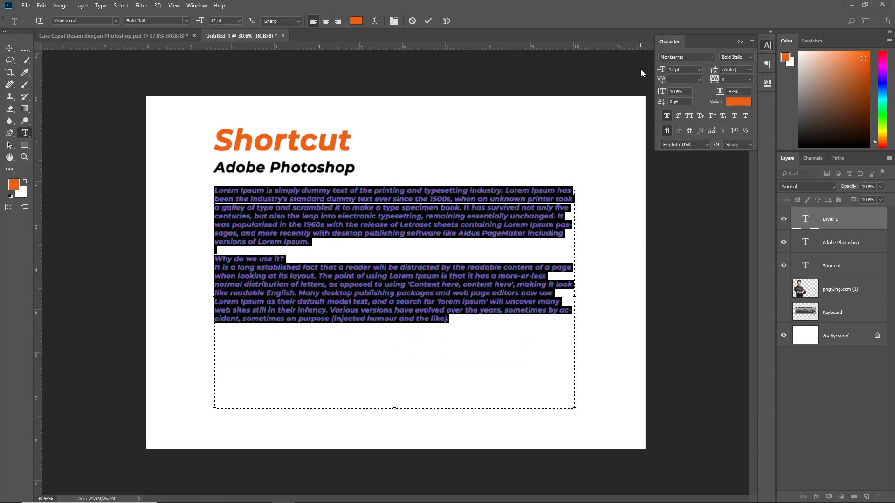
- Set the Lorem Ipsum paragraph's font style to Medium and its color to near-black, and commit the text with the Move tool
click(186, 21)
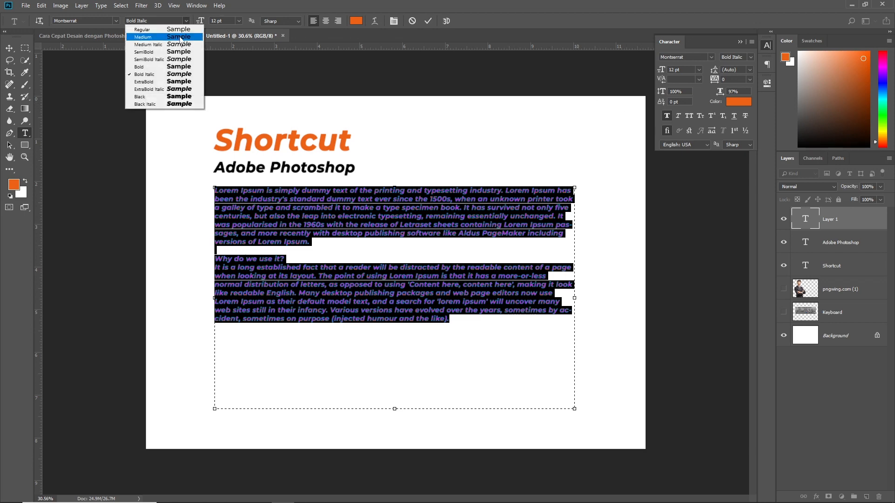
click(181, 37)
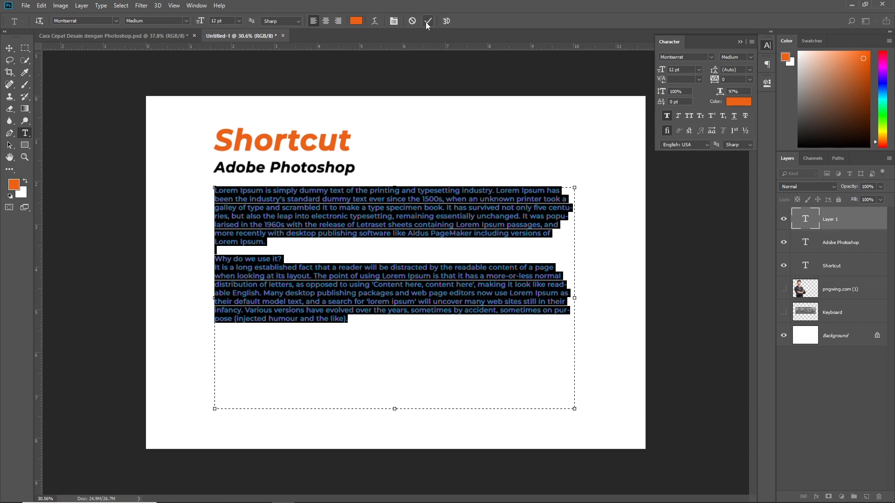
click(356, 21)
drag(622, 233, 572, 309)
click(745, 190)
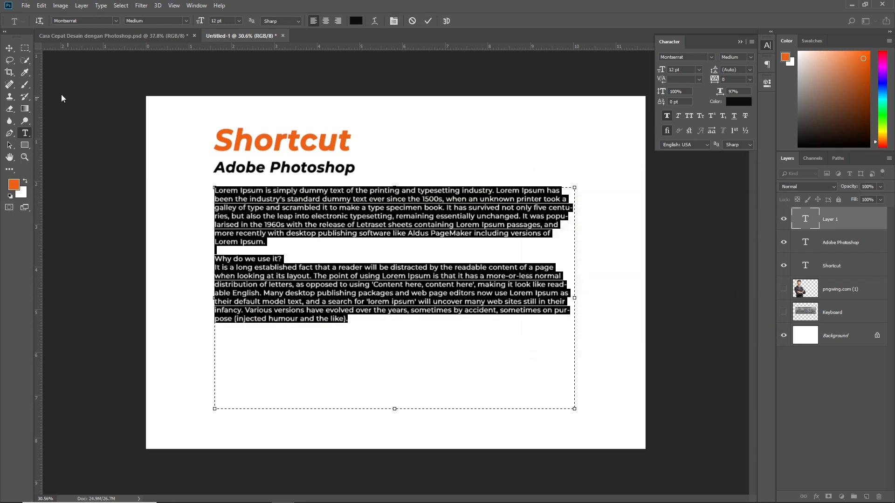
click(10, 49)
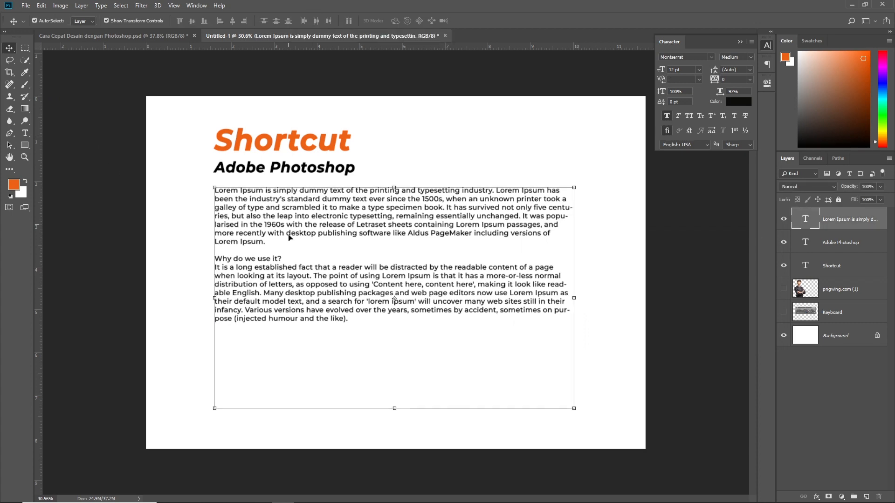
- Switch to the browser, copy the first paragraph under "Where does it come from?" on lipsum.com, and return to Photoshop
click(215, 499)
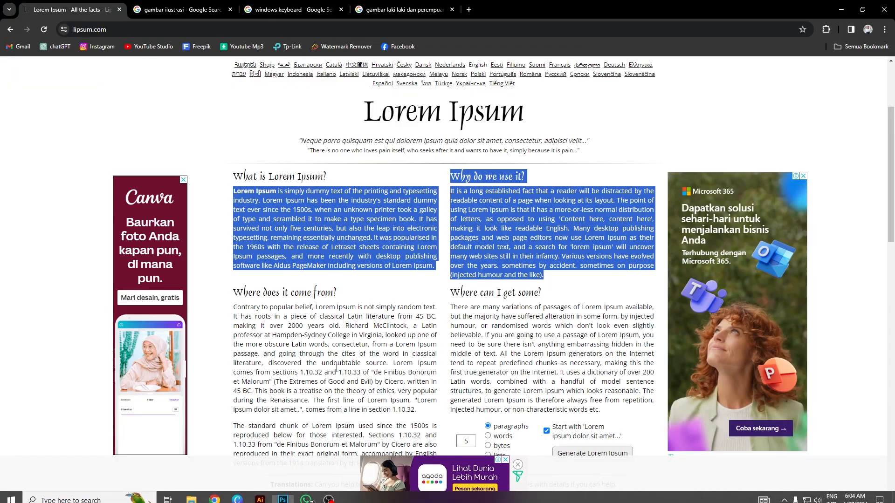
drag(415, 409, 237, 304)
key(ctrl+c)
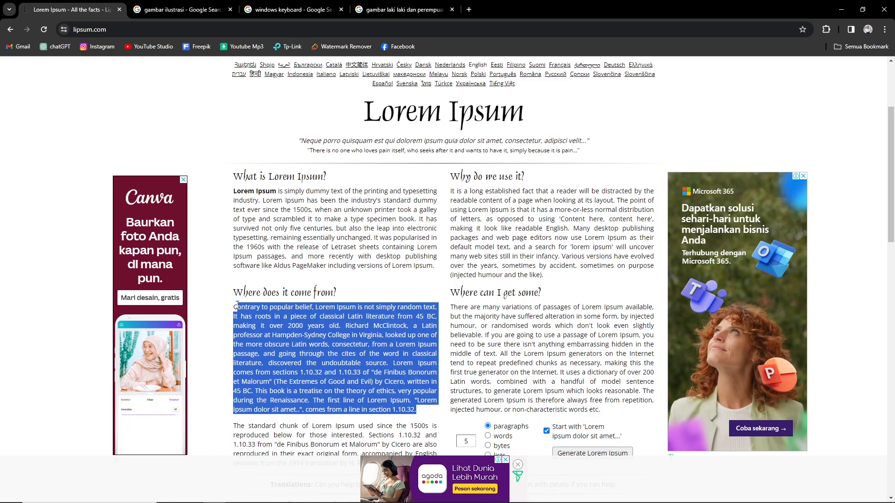
key(alt+Tab)
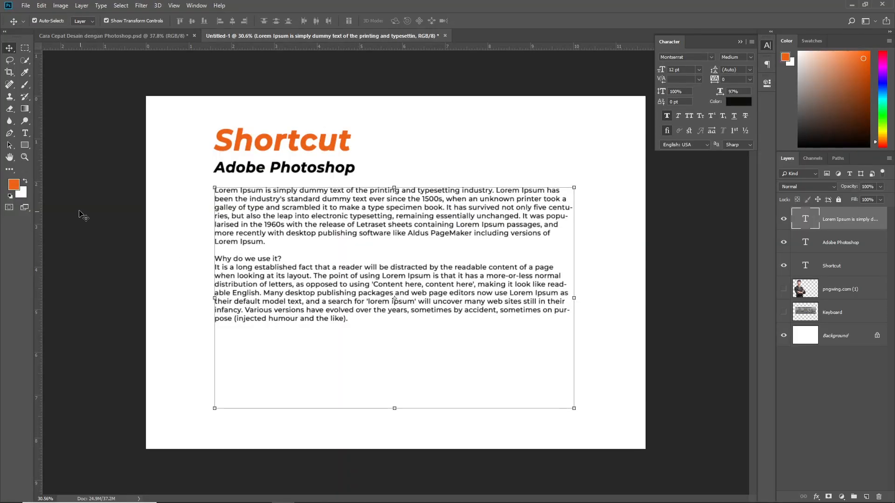
- Paste the copied paragraph on a new line at the end of the Lorem Ipsum text box and commit it with the Move tool
key(t)
click(354, 320)
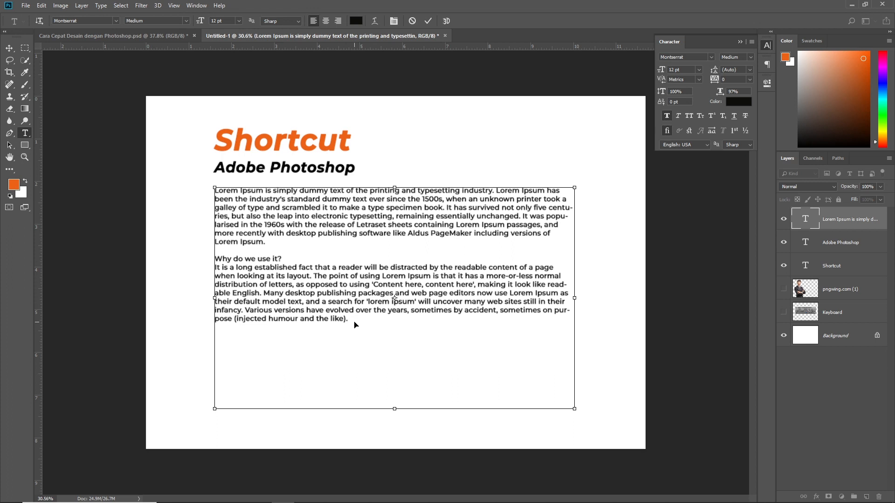
key(Return)
key(ctrl+v)
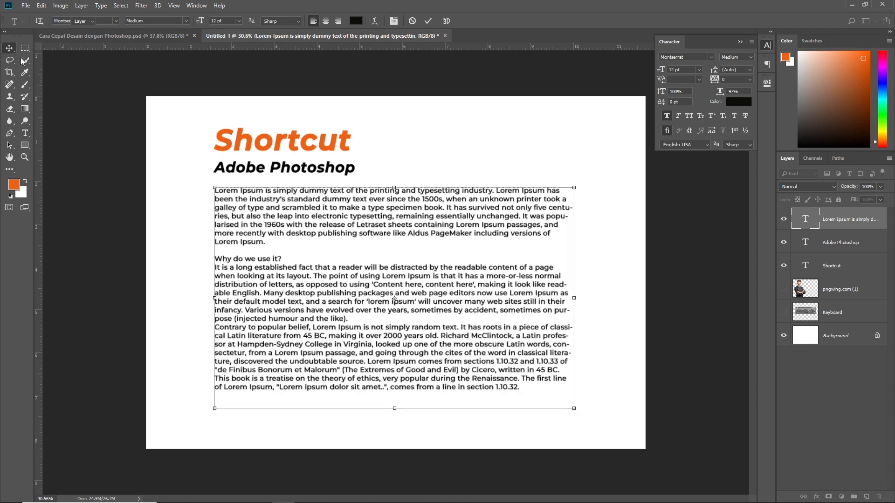
click(9, 48)
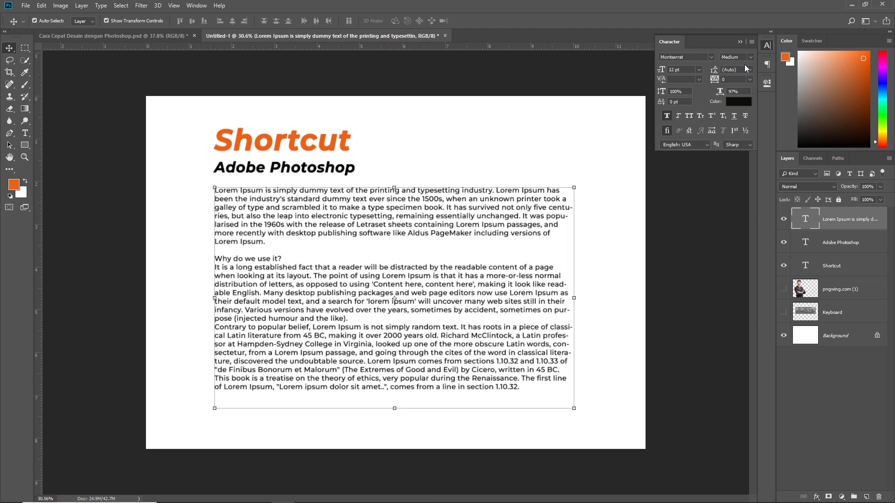
- Justify the Lorem Ipsum text with its last lines left-aligned, and switch the whole box to full justification
click(766, 64)
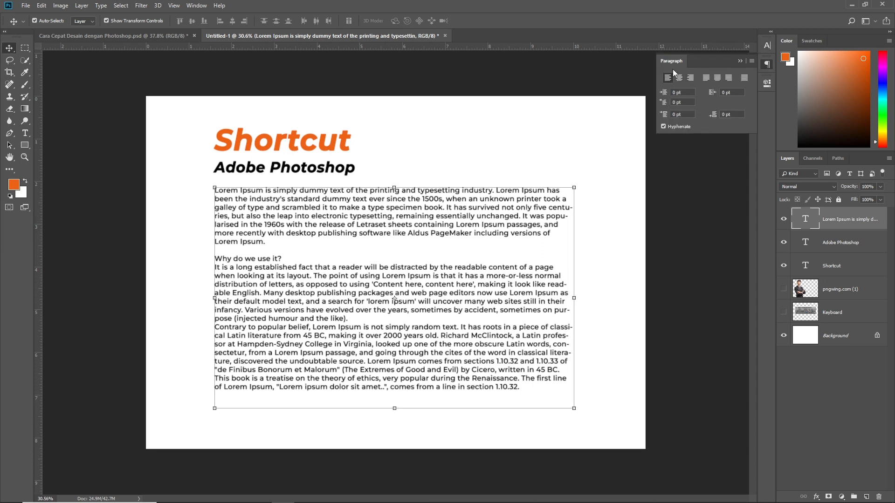
click(707, 77)
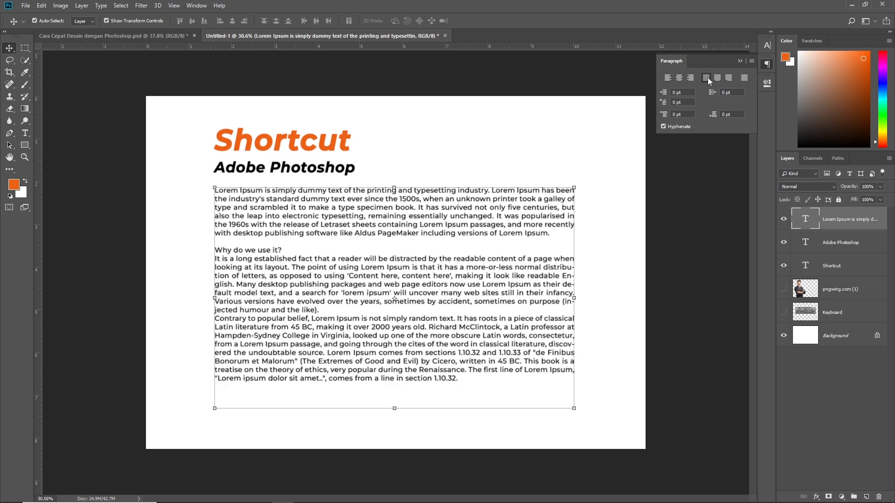
click(743, 78)
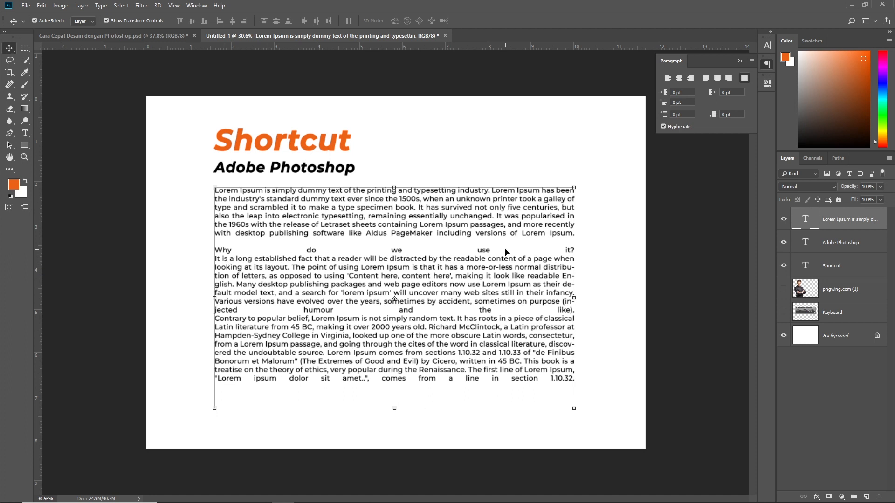
- Select the "Why do we use it?" line and justify it with the last line left-aligned
key(t)
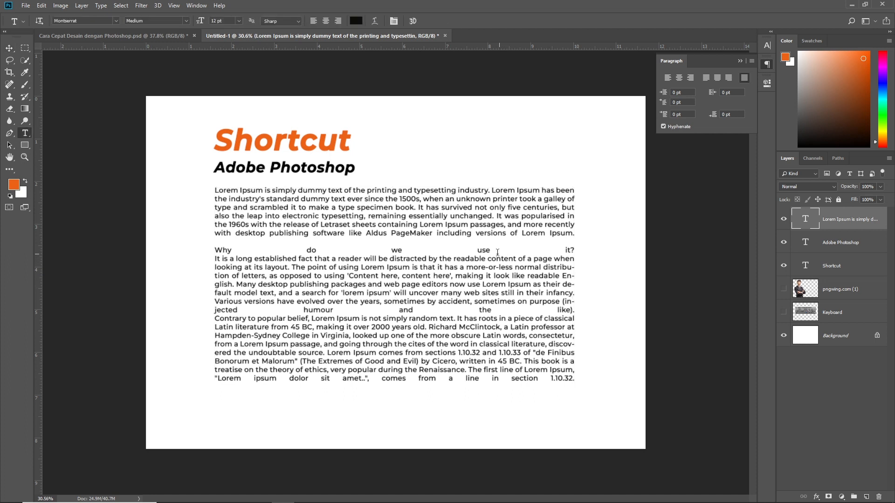
drag(215, 249, 574, 250)
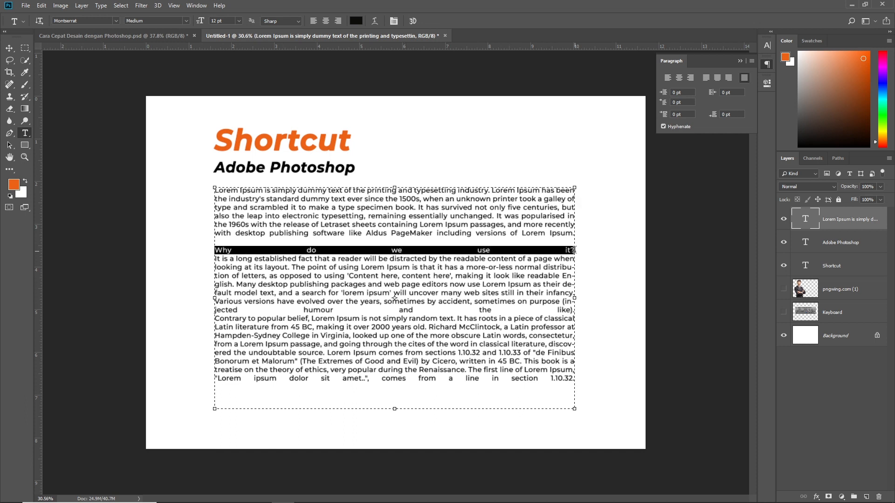
click(706, 79)
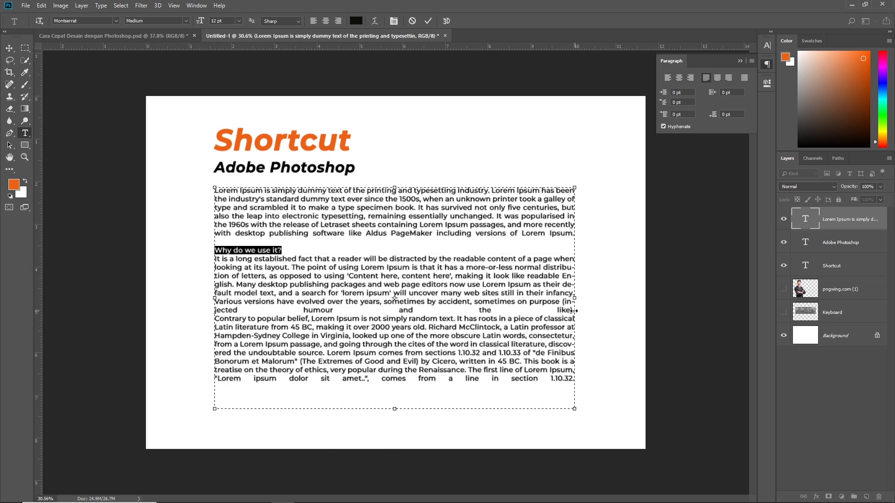
- Justify the second and third Lorem Ipsum paragraphs with their last lines left-aligned, and commit the text with the Move tool
drag(574, 298, 422, 306)
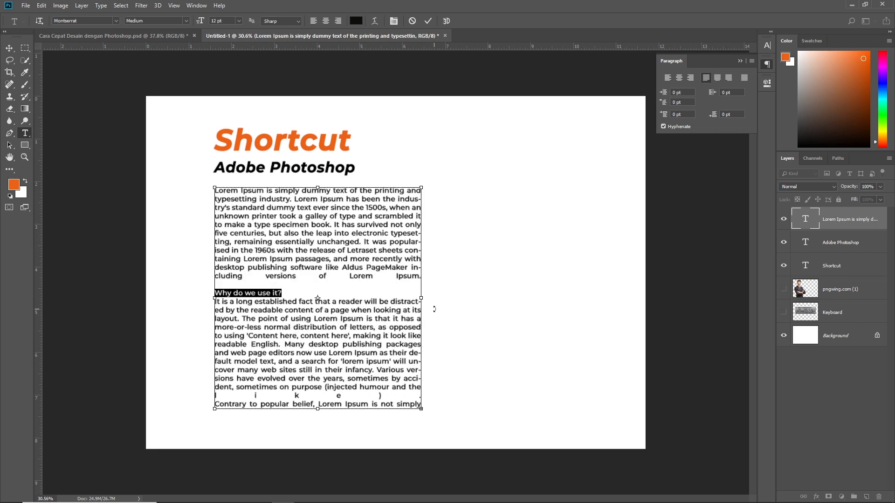
key(ctrl+z)
drag(573, 310, 216, 312)
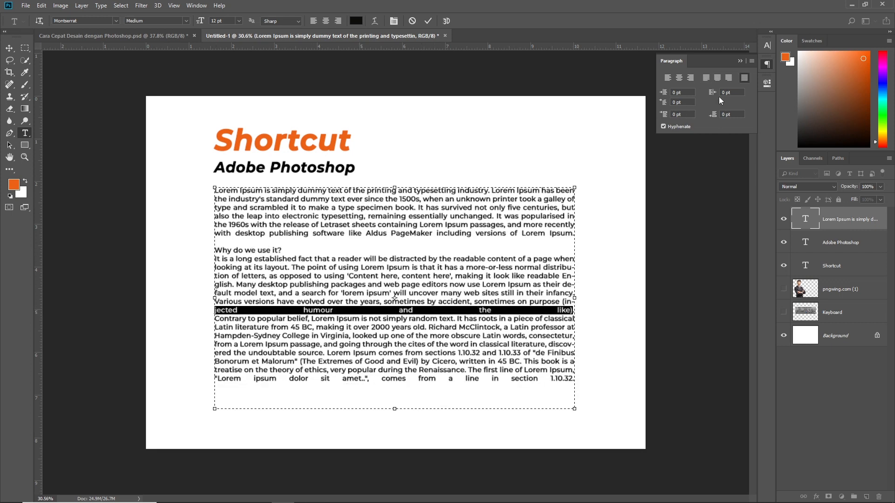
click(704, 79)
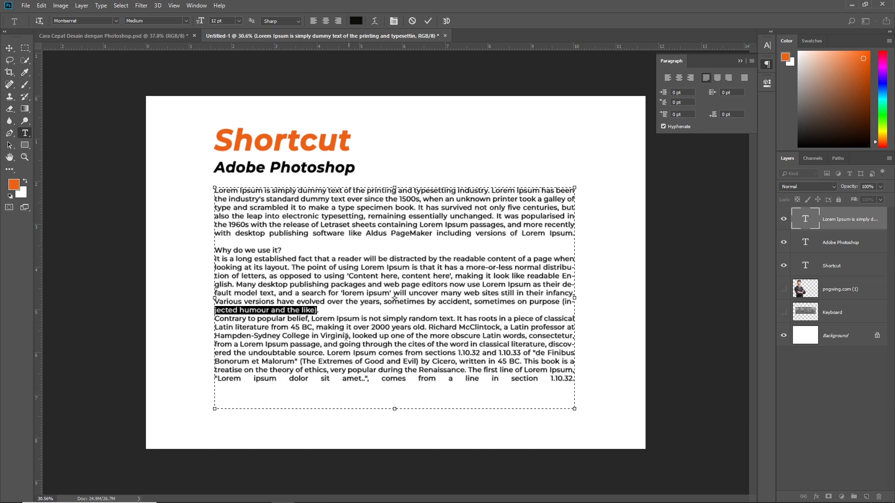
drag(571, 377, 217, 379)
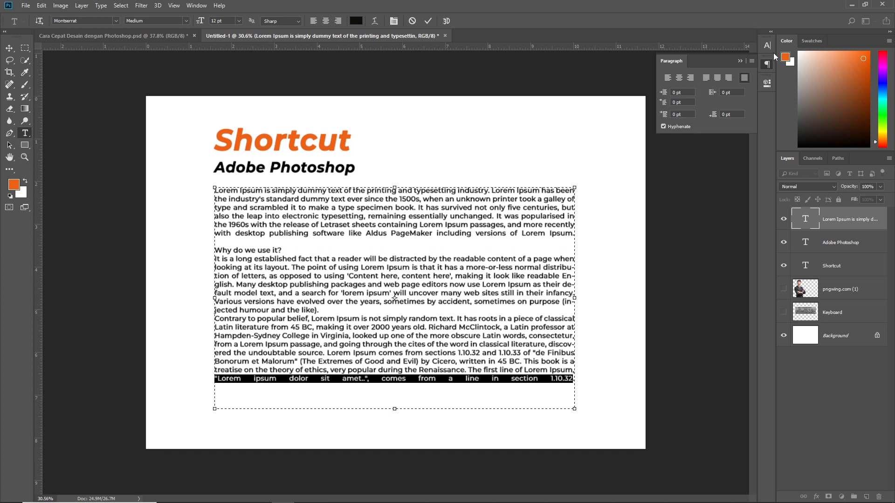
click(705, 77)
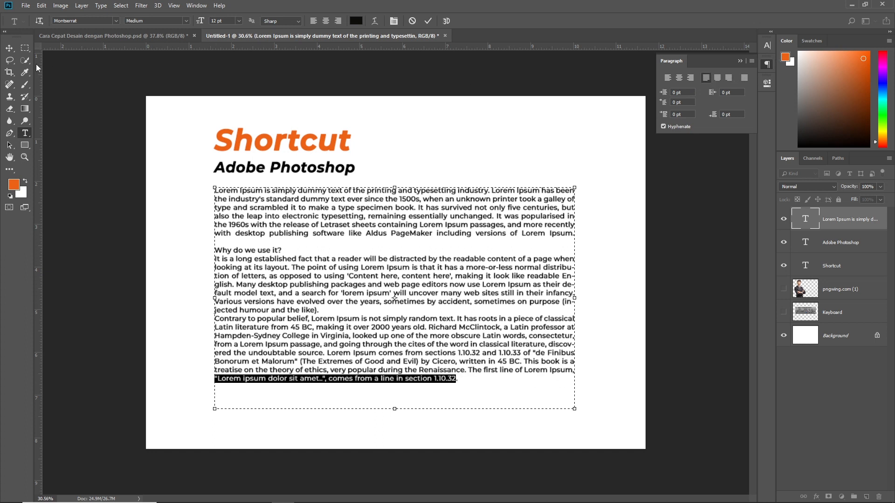
click(10, 50)
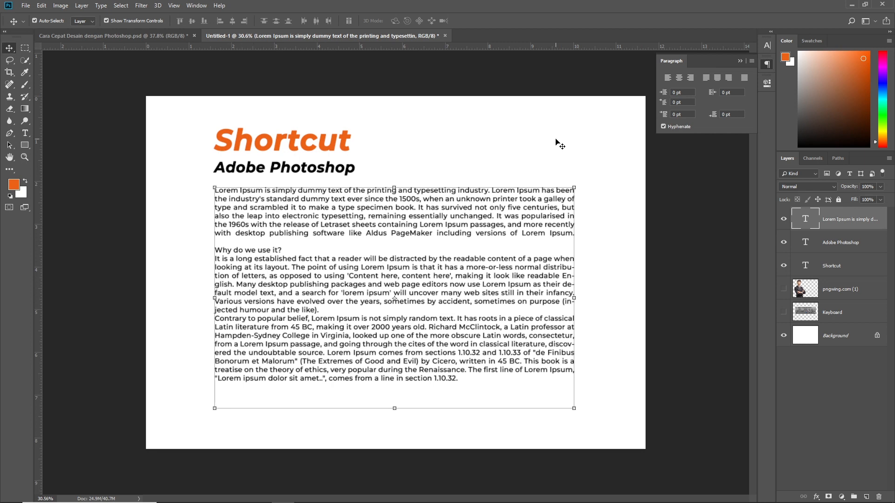
- Delete the Lorem Ipsum text layer and show the pngwing.com (1) portrait layer
key(Delete)
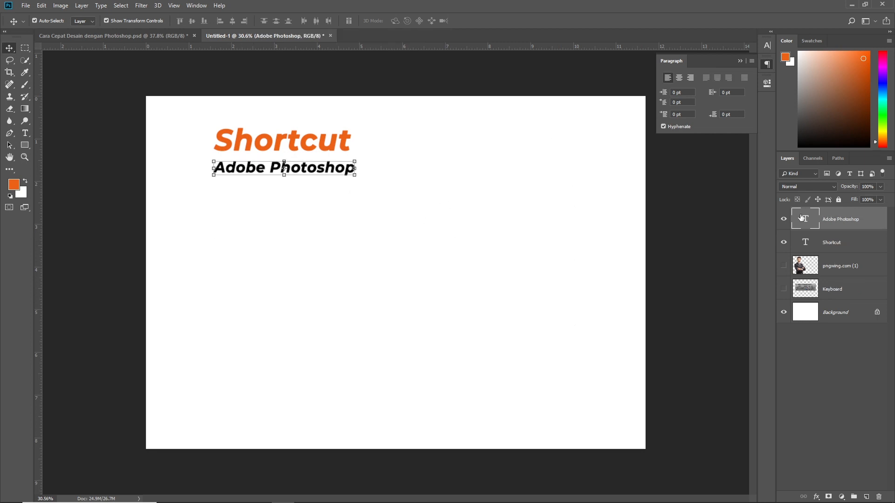
click(779, 266)
drag(326, 98, 330, 196)
click(488, 174)
- Select the Shortcut and Adobe Photoshop texts together and move them to the right half of the canvas
click(340, 176)
shift+click(335, 144)
drag(335, 144, 560, 145)
- Scale the businessman portrait down and place it in the lower-left corner of the canvas
click(302, 175)
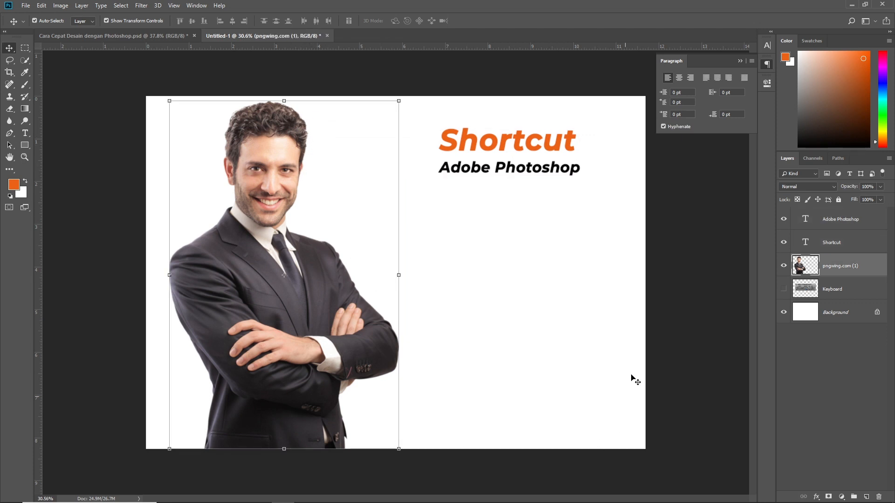
drag(397, 100, 363, 151)
key(Return)
drag(271, 181, 251, 184)
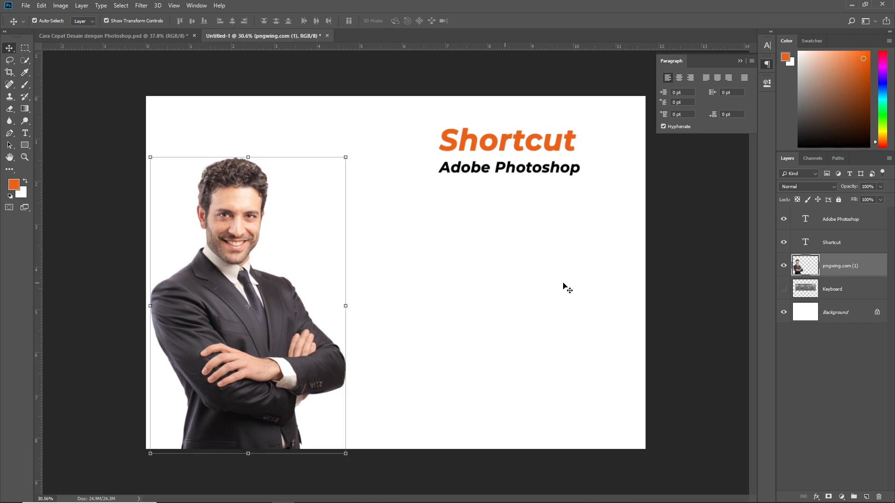
click(620, 264)
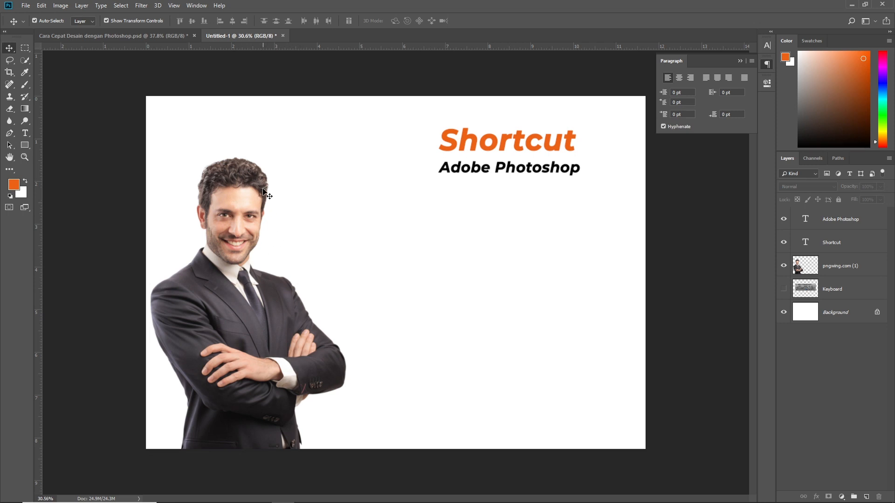
- Load the portrait layer's outline as a selection and expand it by 45 pixels
click(342, 333)
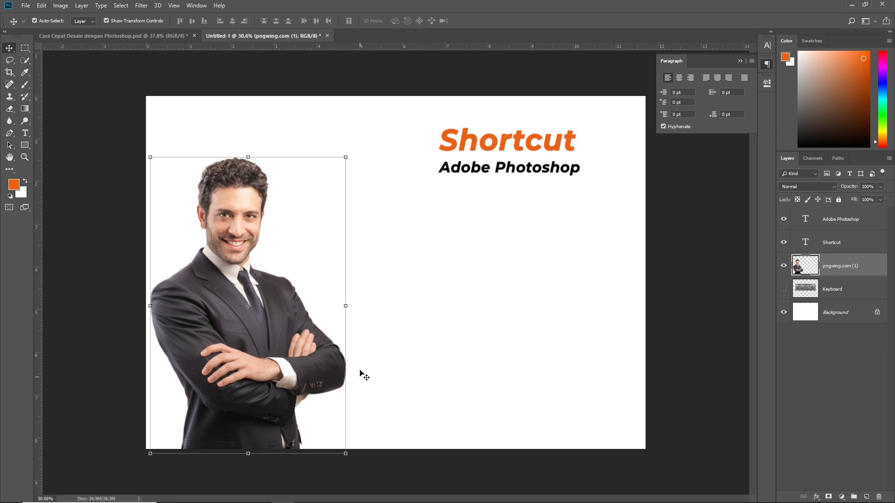
click(415, 241)
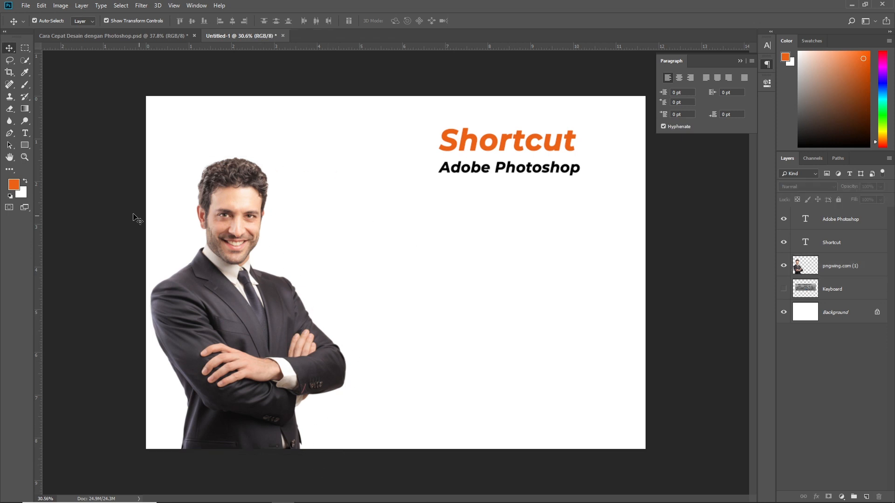
click(228, 215)
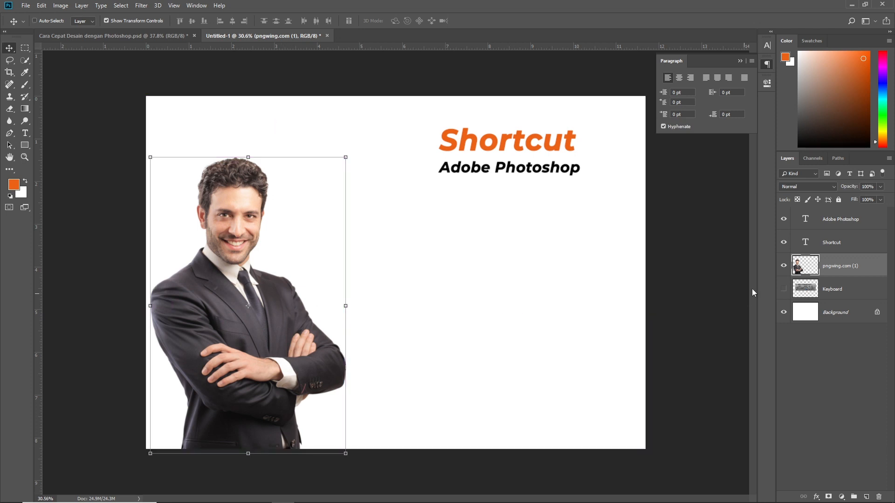
ctrl+click(797, 270)
click(121, 6)
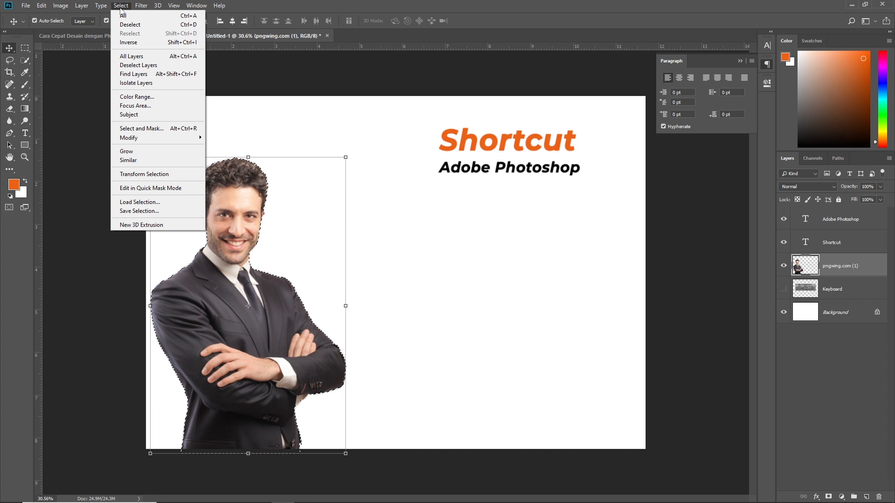
mouse_move(149, 138)
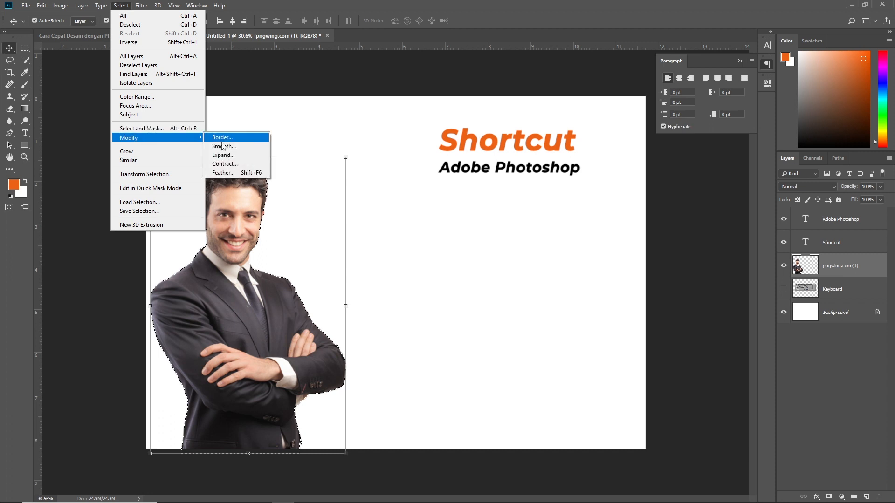
click(228, 159)
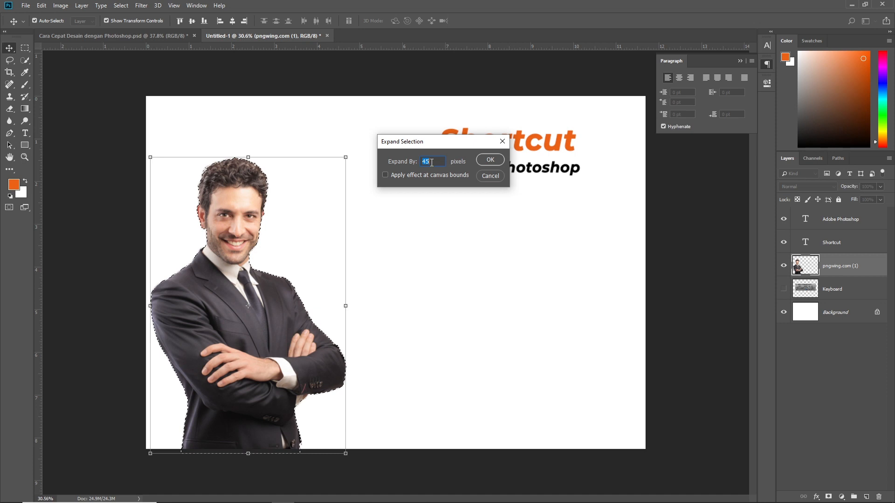
click(490, 160)
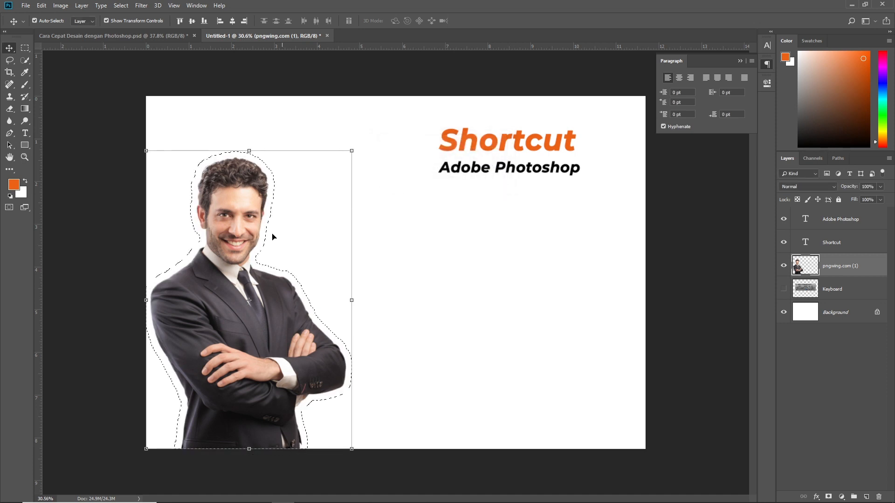
- Activate the Rectangular Marquee tool and invert the expanded selection around the portrait
key(ctrl+0)
click(25, 48)
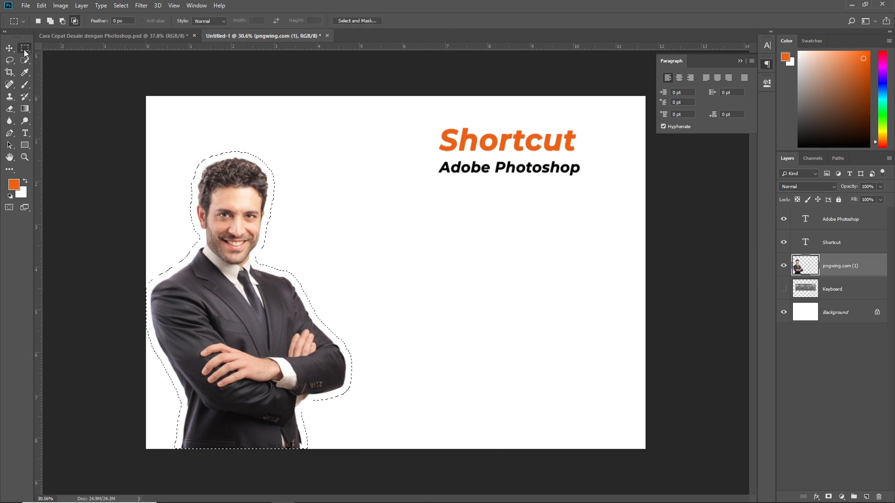
right_click(241, 195)
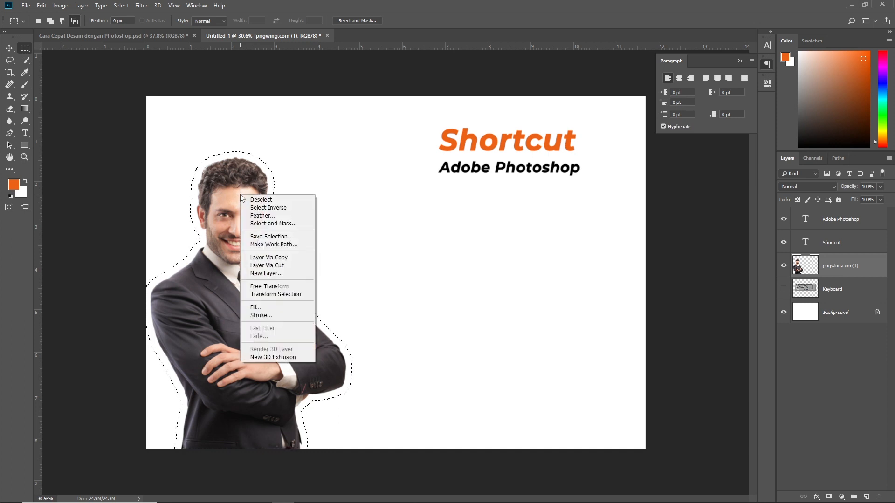
click(266, 207)
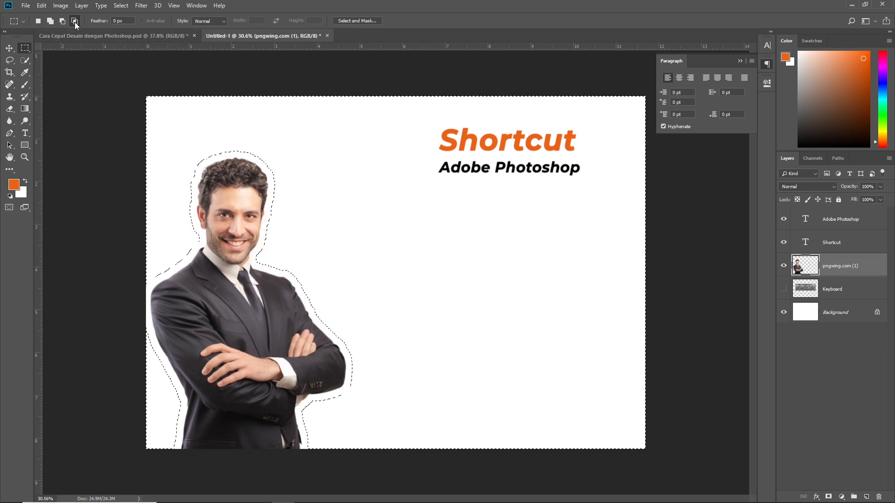
- Intersect the inverted selection with a rectangle spanning from the portrait's head to the canvas's lower-right area
click(37, 21)
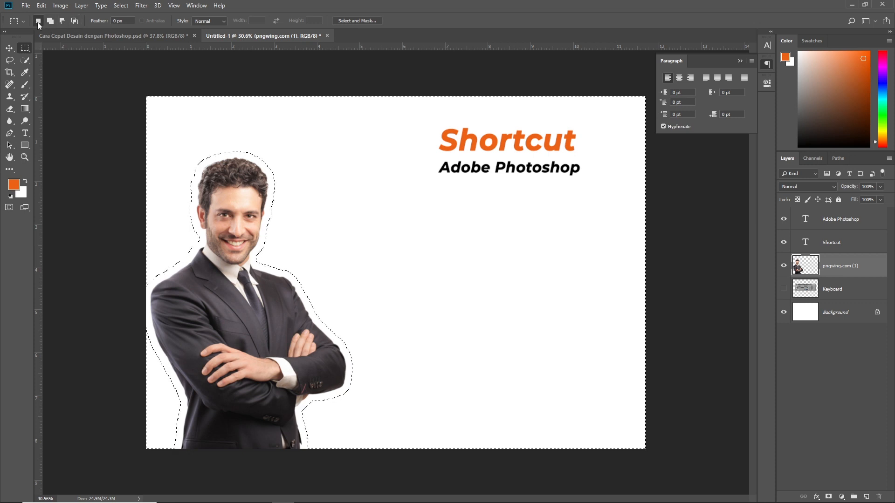
click(74, 22)
drag(236, 161, 582, 437)
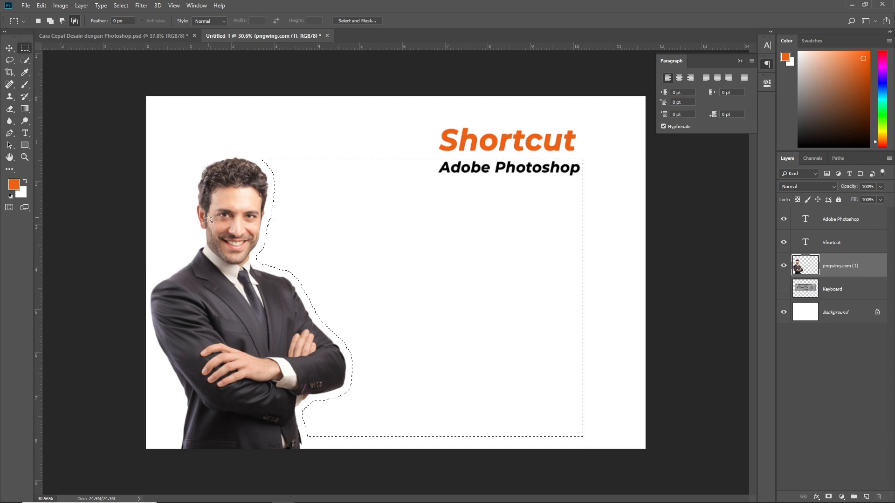
- Convert the intersected selection beside the portrait into a work path with a tolerance of 1.0 pixels
right_click(340, 212)
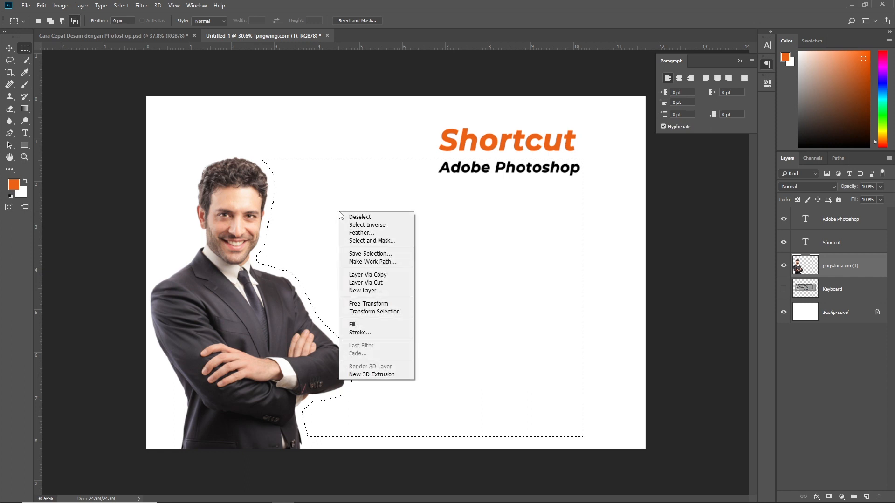
click(360, 263)
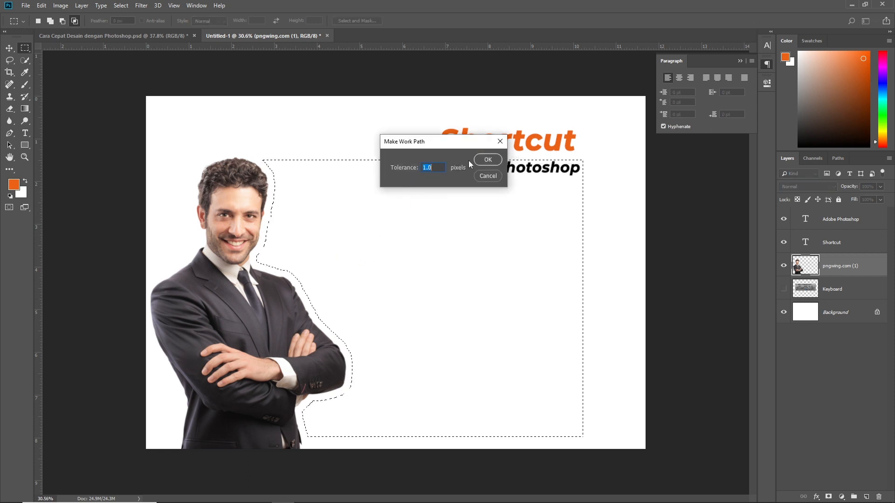
click(487, 160)
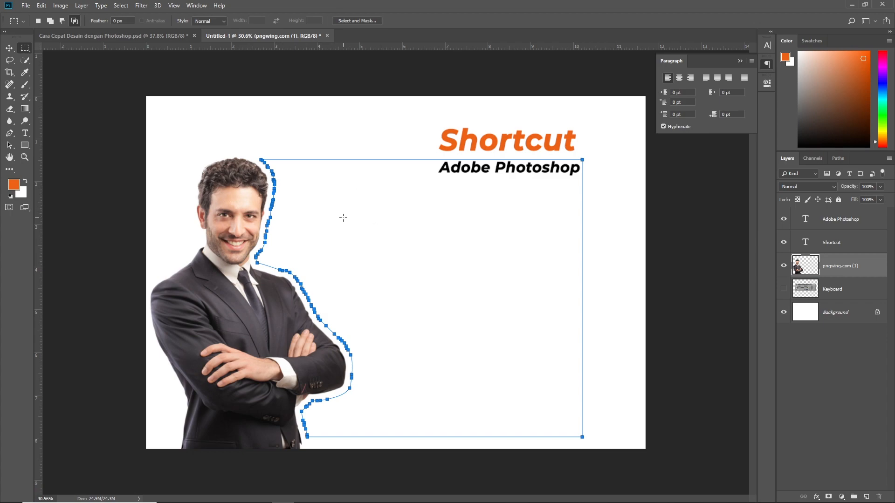
- Switch to the browser and copy the lipsum.com passages starting from the "What is Lorem Ipsum?" heading
key(alt+Tab)
mouse_move(448, 412)
mouse_down()
mouse_move(450, 350)
mouse_move(446, 401)
mouse_up()
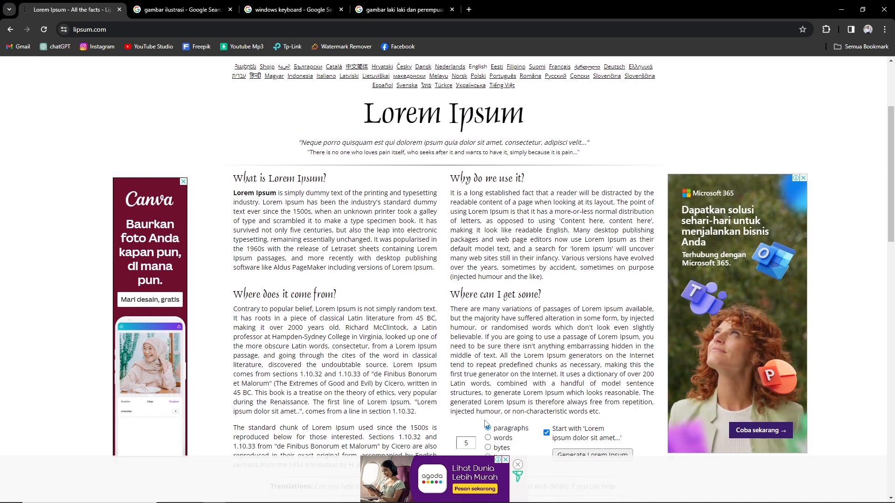
scroll(446, 414, down, 1)
drag(445, 414, 238, 134)
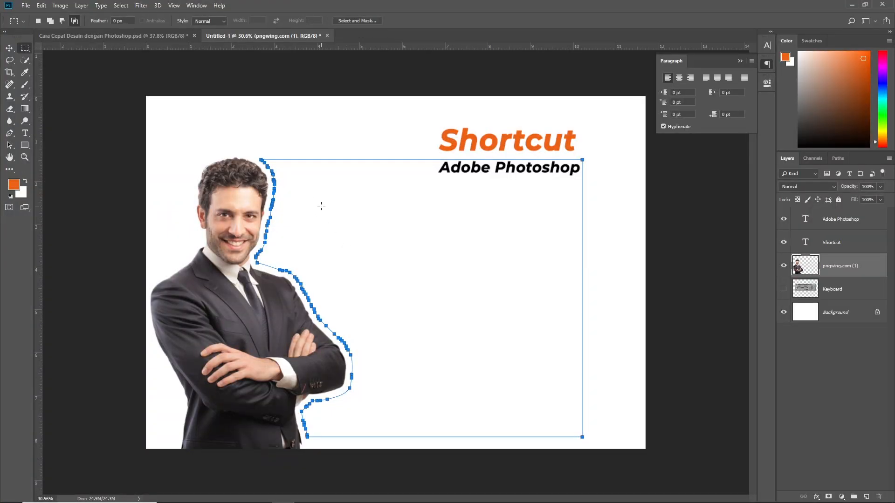
- Create a text area inside the work path beside the portrait in Photoshop and paste the copied Lorem Ipsum text
key(t)
click(317, 202)
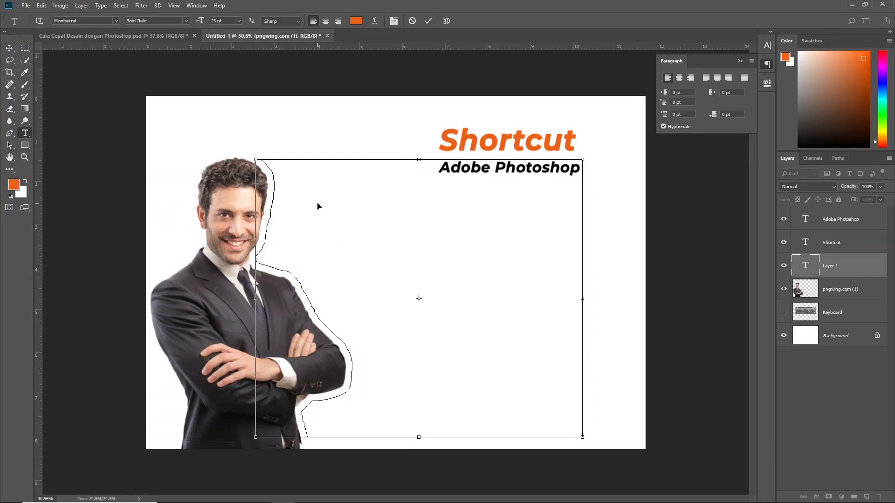
key(ctrl+v)
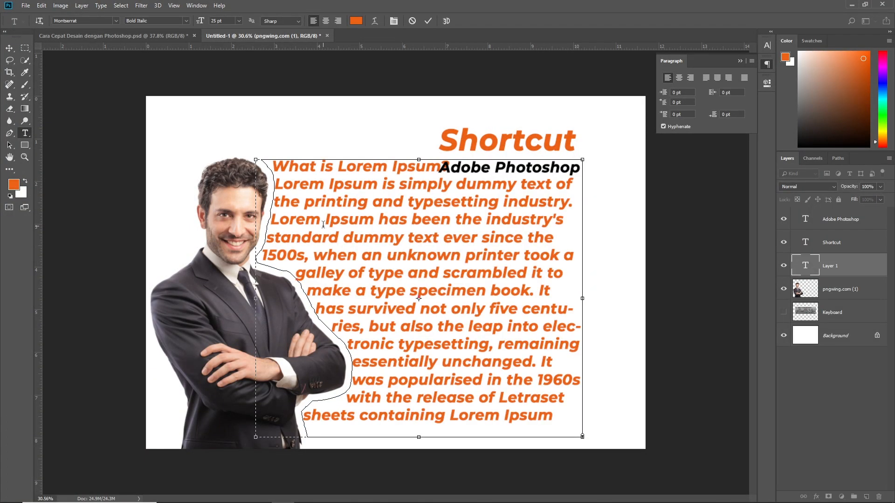
- Set all of the pasted Lorem Ipsum text to 12 pt with the Montserrat Medium style
key(ctrl+a)
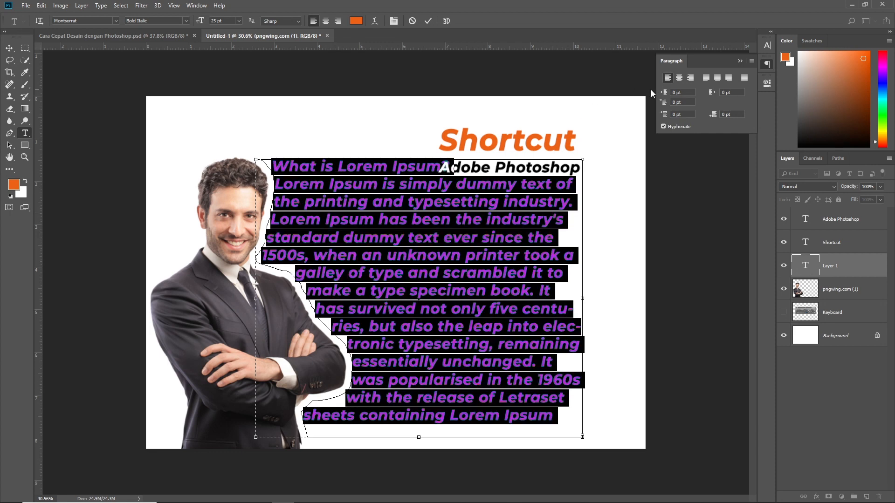
click(767, 45)
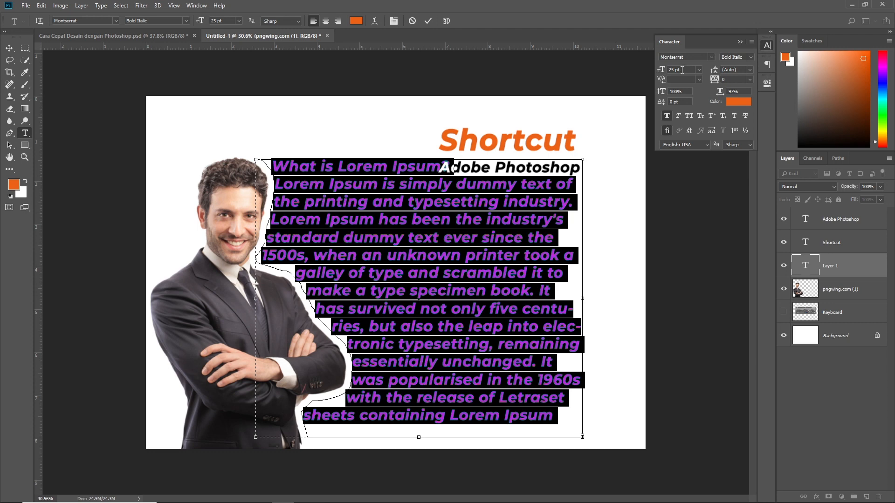
text(12)
key(Return)
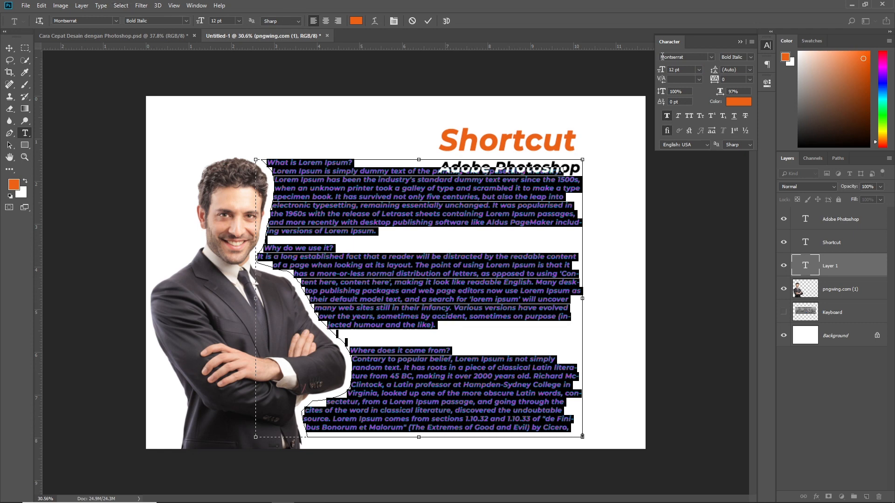
click(750, 57)
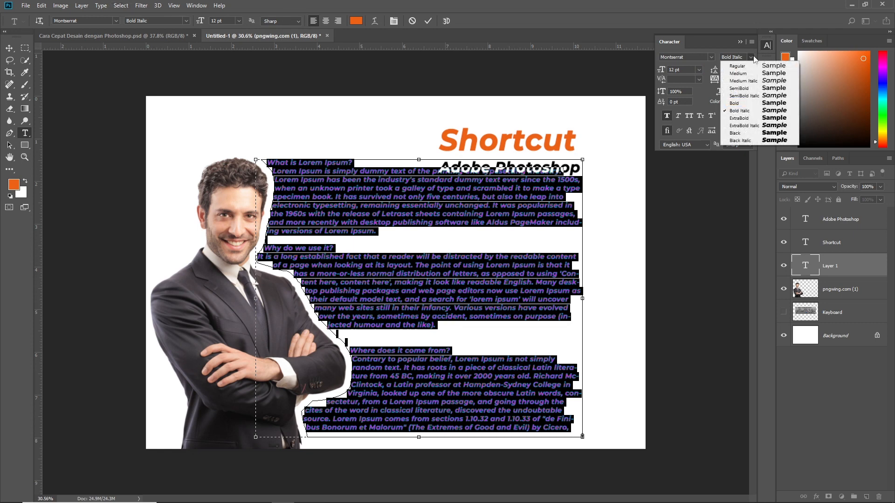
click(771, 74)
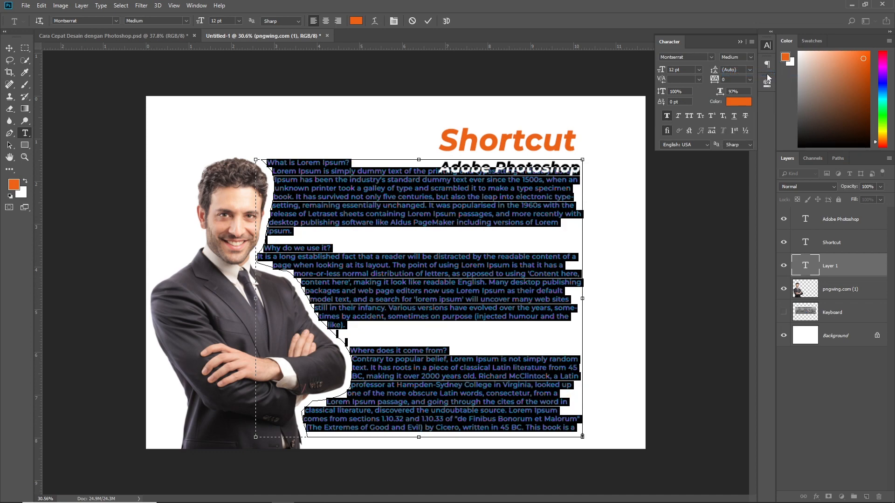
- Colour the Lorem Ipsum text dark grey #464042, sampled from the man's suit
click(742, 102)
click(260, 292)
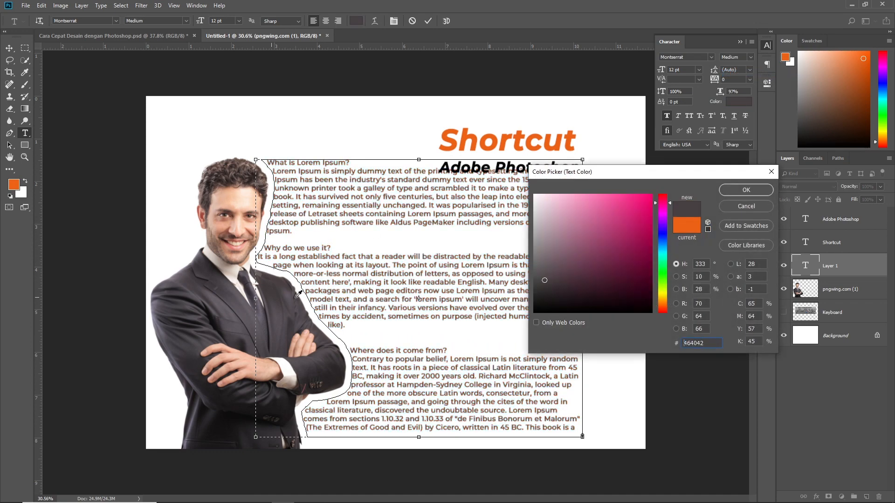
click(757, 191)
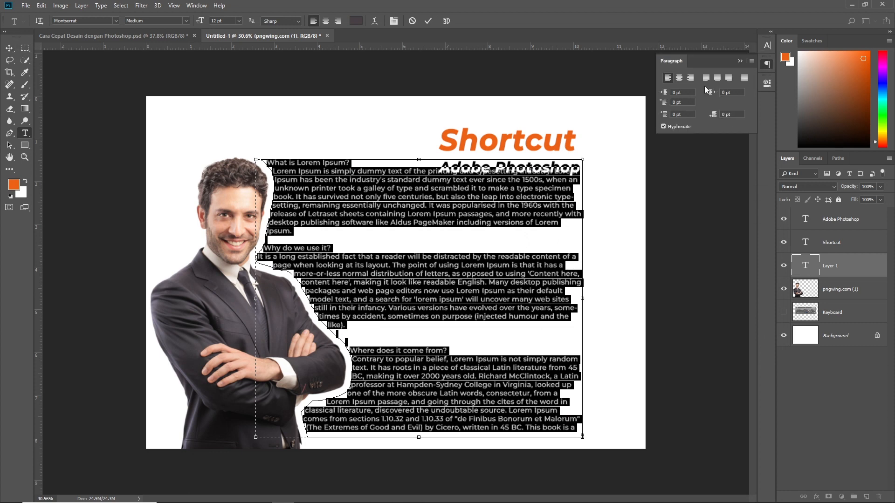
- Justify the Lorem Ipsum paragraphs with the last lines aligned left and commit the text
click(708, 77)
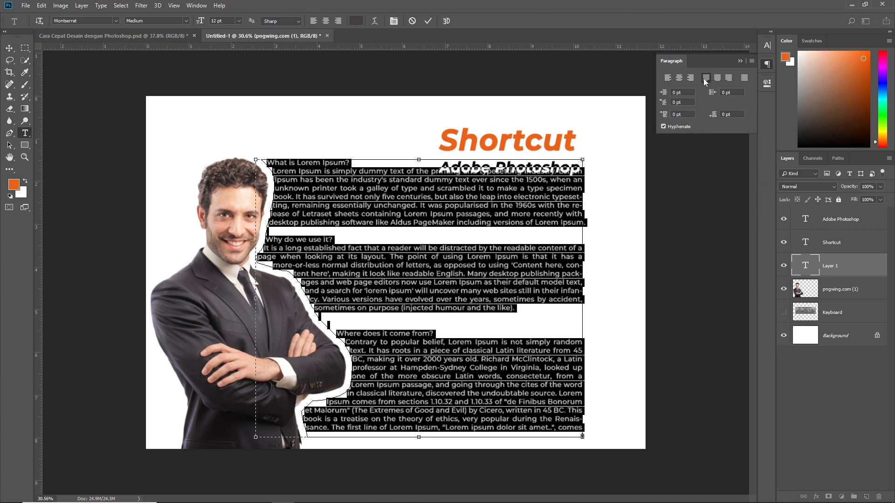
click(361, 222)
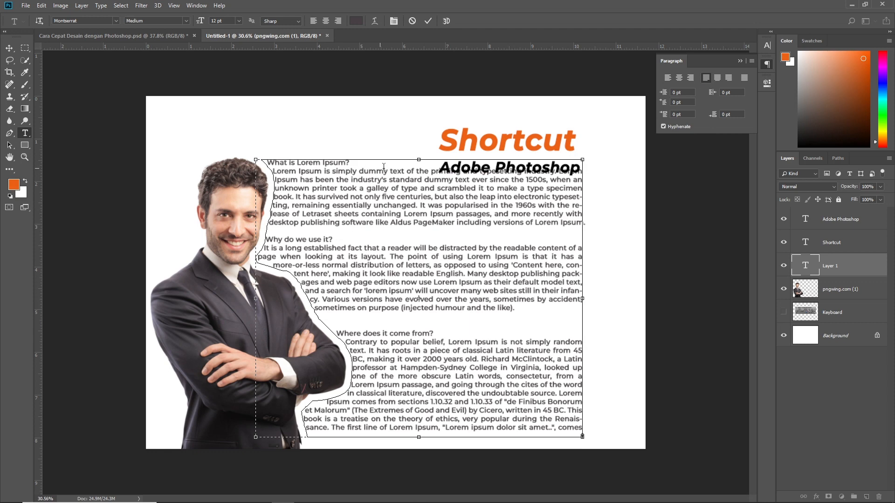
click(10, 48)
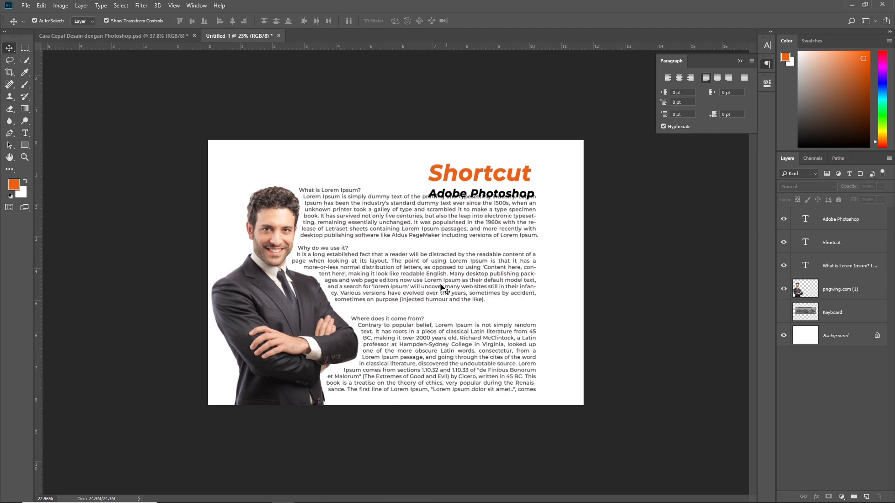
- Delete the line breaks around the "Why do we use it?" and "Where does it come from?" headings so the wrapped text runs continuously
key(t)
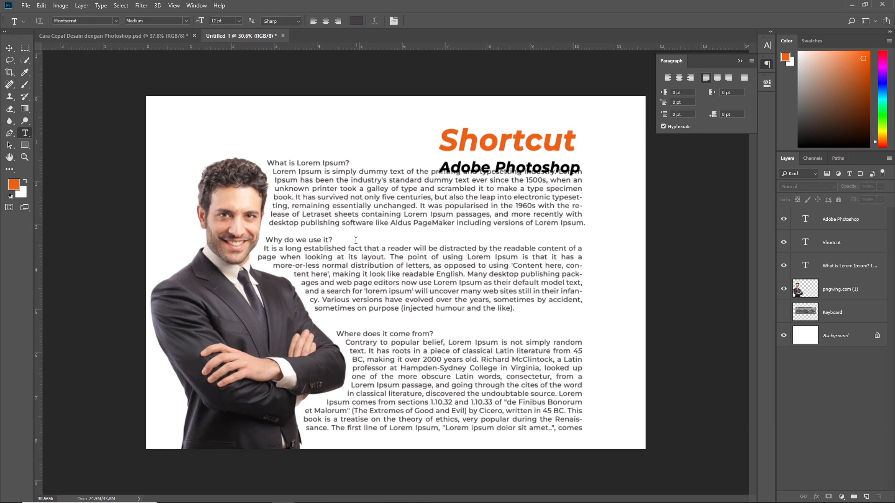
click(345, 238)
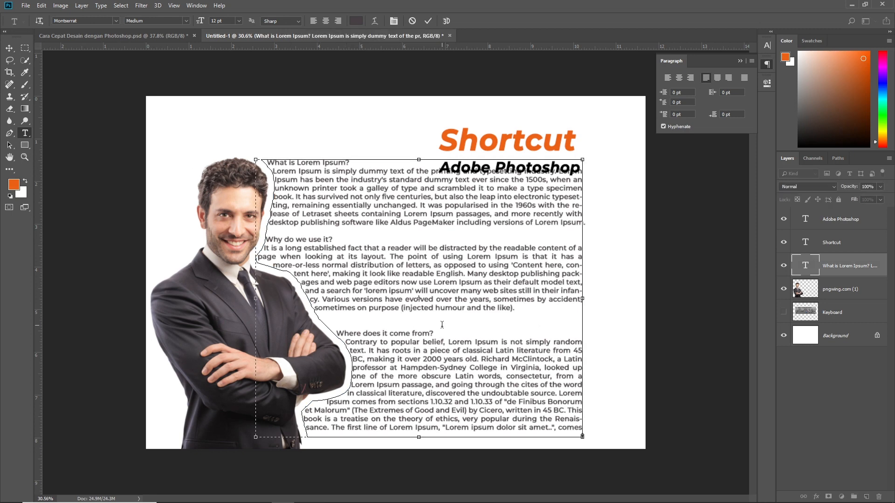
key(Delete)
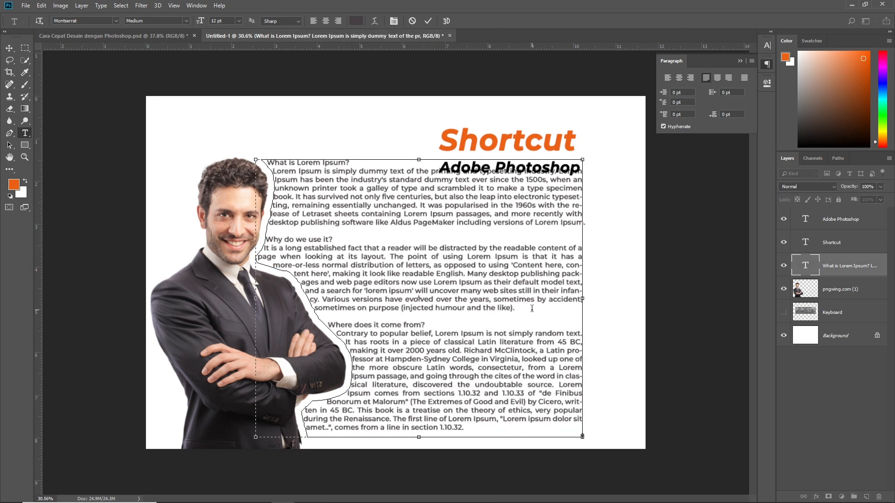
key(Delete)
key(Delete)
key(Delete)
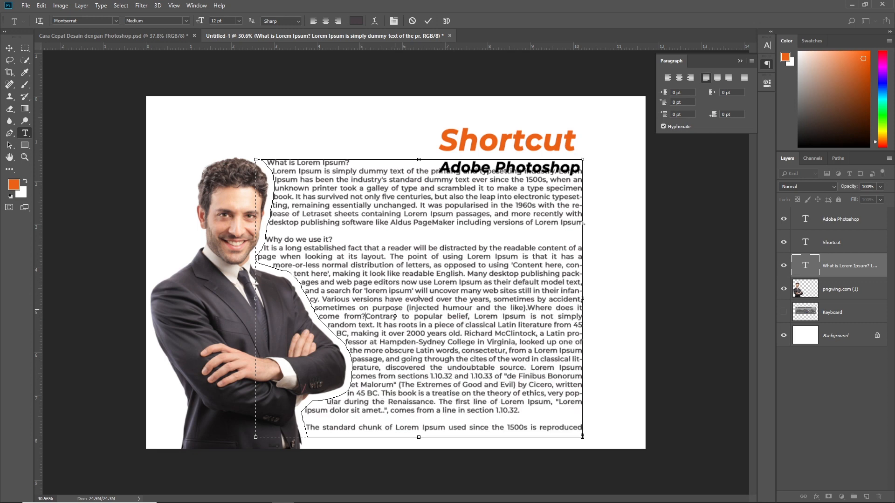
click(326, 230)
key(Delete)
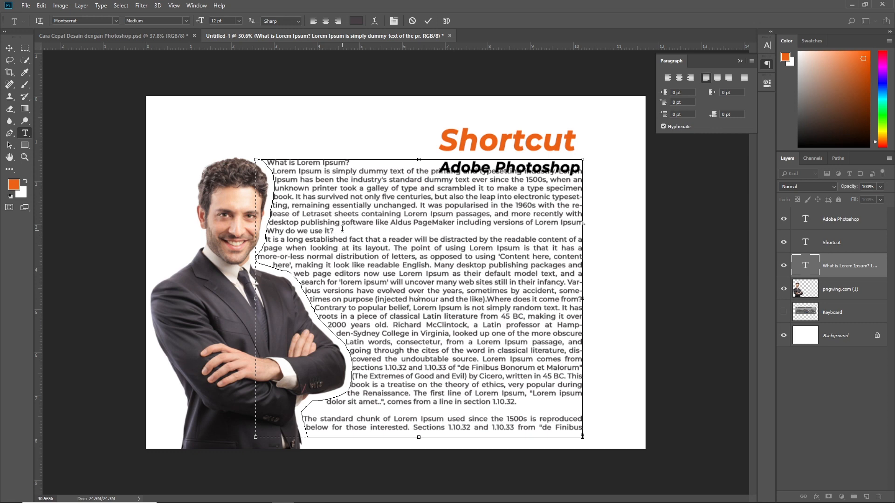
key(Delete)
click(427, 21)
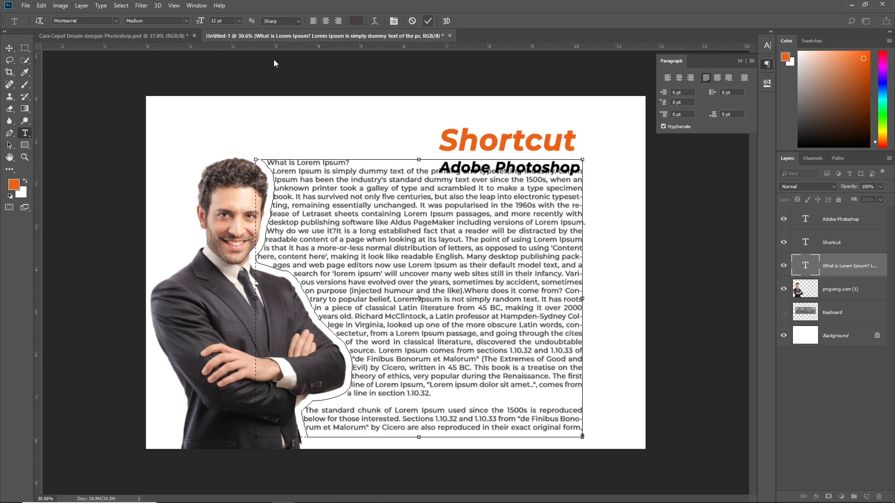
- Move the Shortcut title above the portrait's head and place the Adobe Photoshop text beside it on the same line
click(9, 48)
key(ctrl+minus)
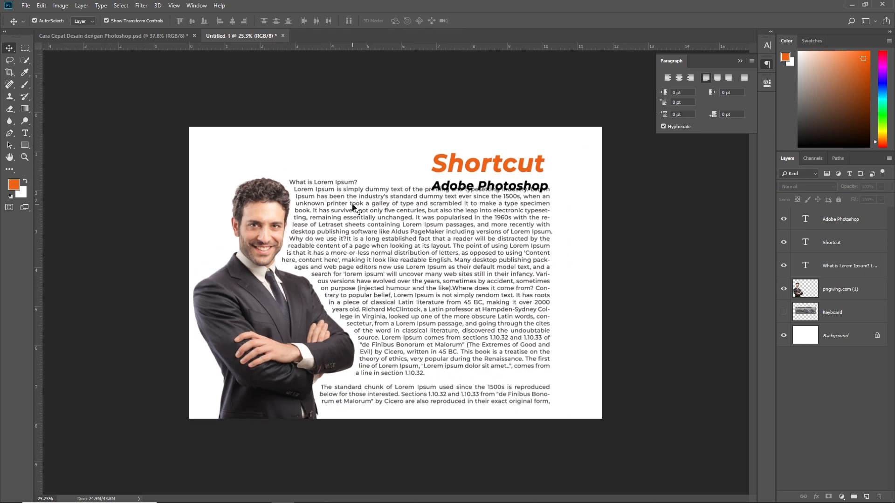
drag(419, 145, 300, 167)
drag(447, 196, 407, 173)
click(275, 123)
scroll(275, 124, down, 1)
scroll(275, 124, up, 1)
drag(274, 122, 464, 164)
drag(465, 174, 439, 171)
click(395, 104)
scroll(396, 106, up, 1)
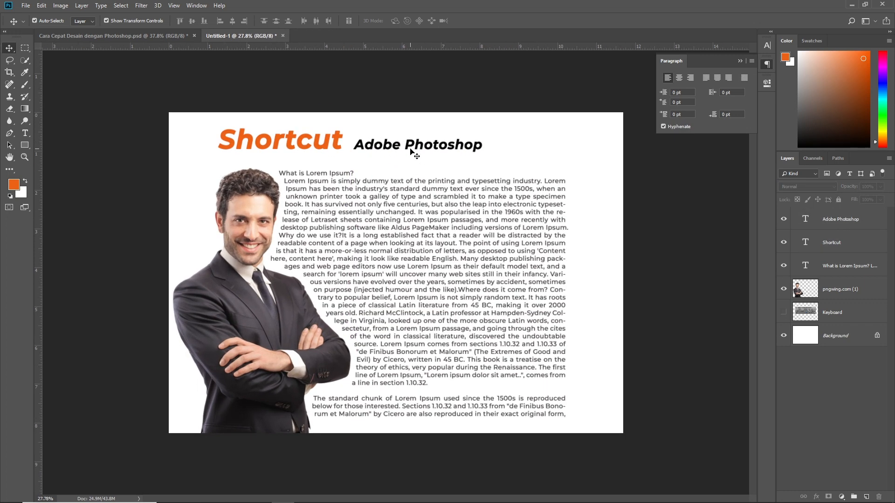
- Try opacities of 10%, 20% and 80% on the Shortcut title layer, and restore it to full opacity
click(246, 143)
scroll(267, 142, up, 1)
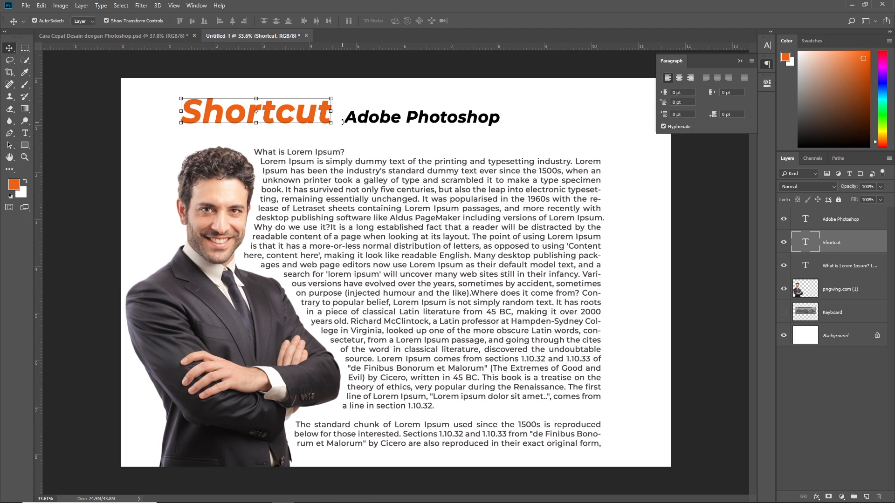
key(1)
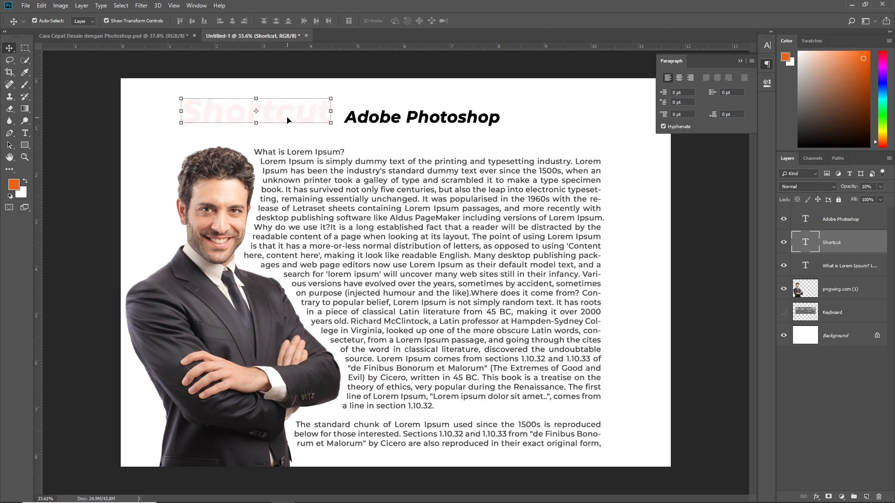
key(2)
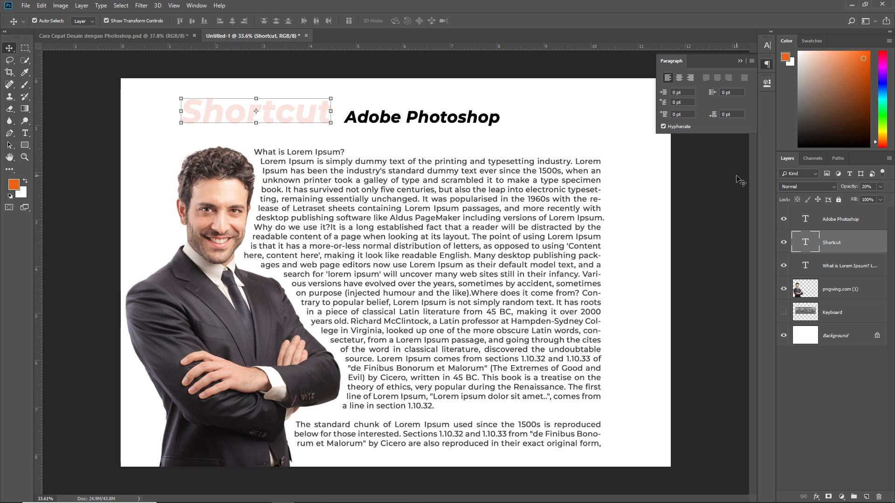
key(8)
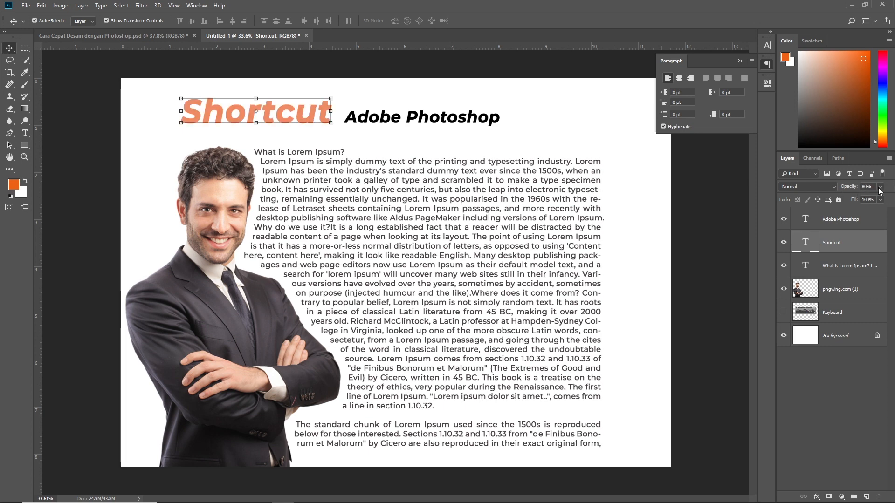
click(879, 187)
mouse_move(881, 200)
mouse_down()
mouse_move(889, 200)
mouse_move(858, 200)
mouse_move(889, 199)
mouse_up()
click(510, 138)
- Review the topic list in the Cara Cepat Desain dengan Photoshop.psd document and return to Untitled-1
scroll(361, 154, down, 1)
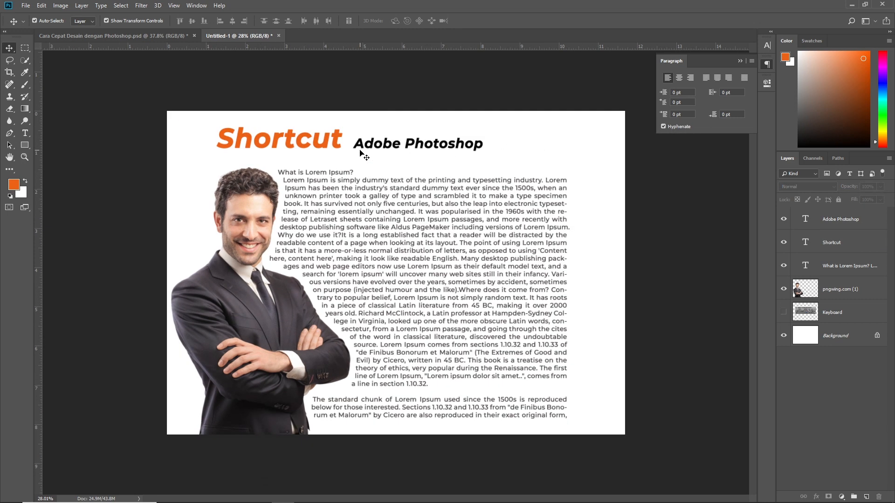
scroll(430, 229, up, 1)
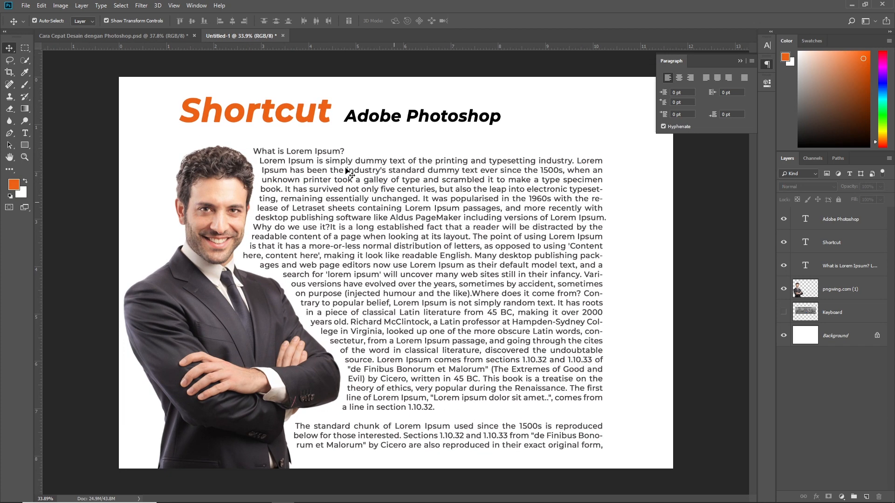
click(115, 34)
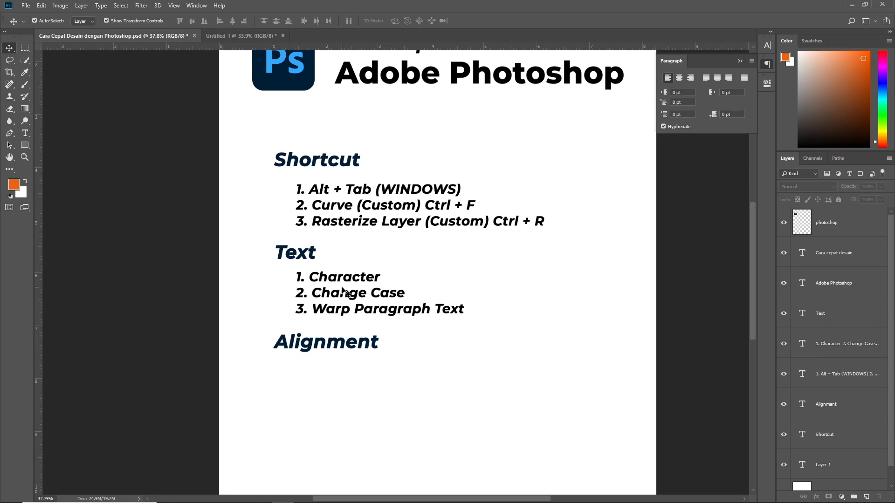
click(240, 35)
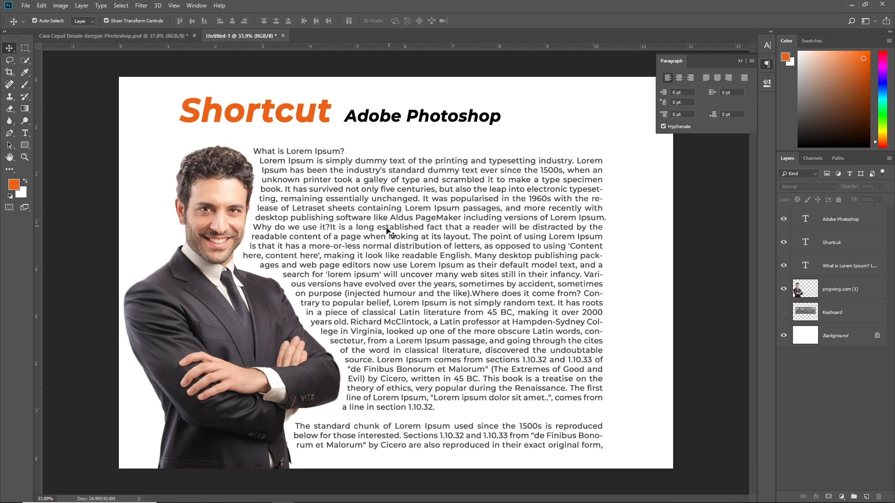
- Hide the Adobe Photoshop, Shortcut, Lorem Ipsum and portrait layers, and show the Keyboard layer
drag(195, 140, 601, 409)
drag(783, 226, 783, 307)
click(783, 289)
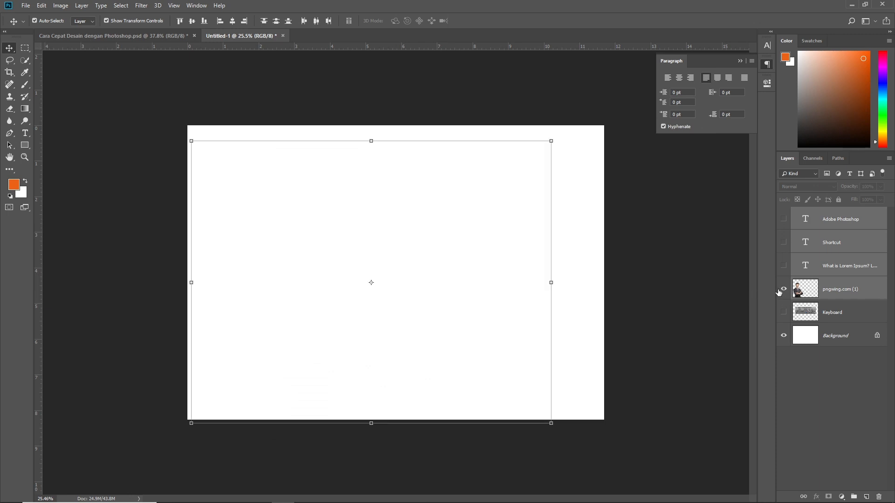
click(784, 288)
click(783, 312)
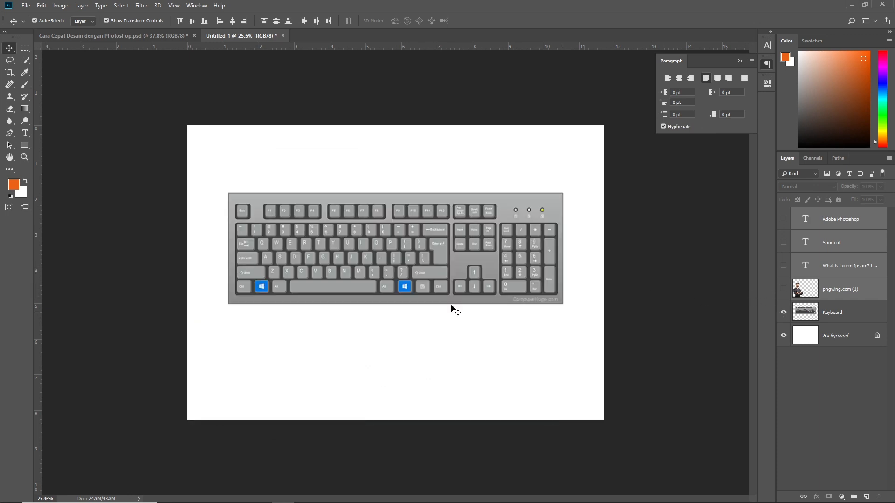
- Move the keyboard image to the lower left part of the canvas and scale it down proportionally
drag(391, 276, 393, 342)
drag(563, 258, 415, 303)
click(419, 20)
key(ctrl+0)
scroll(336, 332, down, 3)
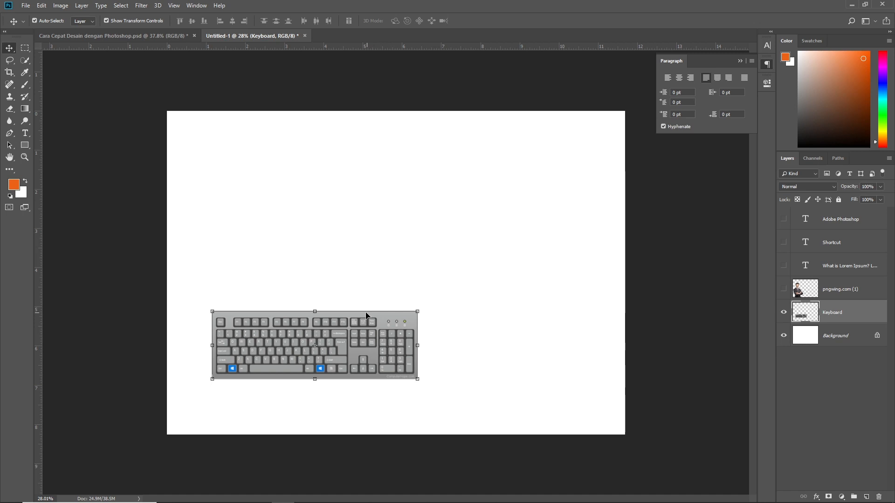
- Center the keyboard image vertically and horizontally on the whole canvas, and remove the canvas selection
drag(167, 245, 490, 418)
key(ctrl+a)
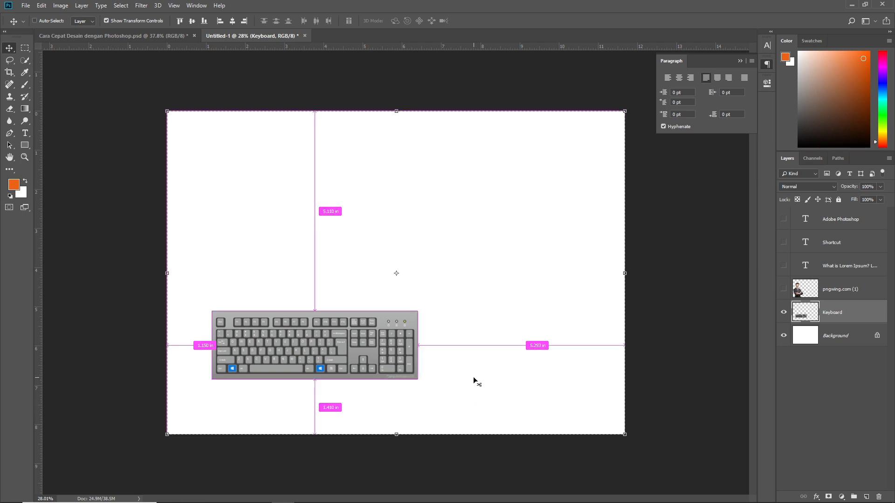
click(191, 21)
click(232, 21)
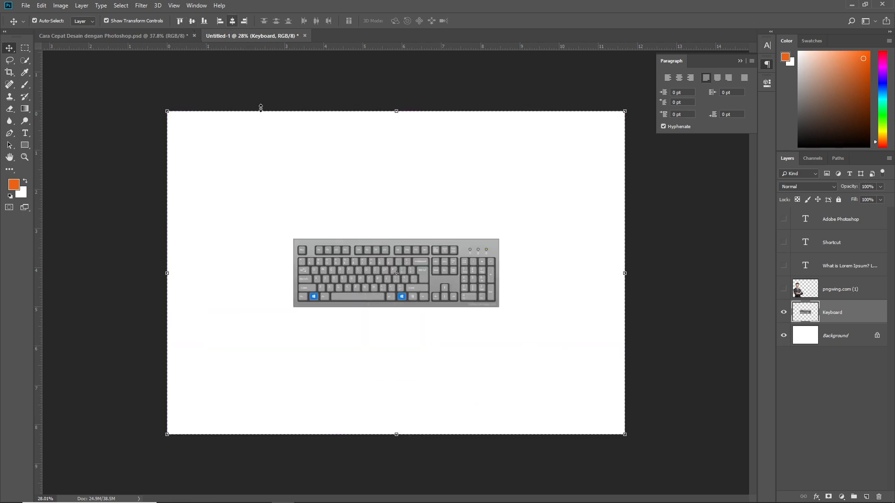
key(ctrl+d)
scroll(386, 258, up, 2)
scroll(380, 253, down, 3)
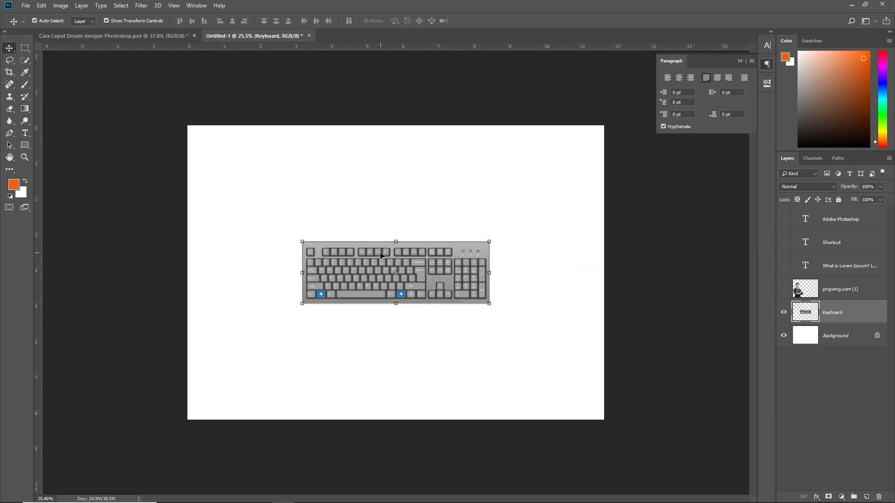
scroll(385, 261, up, 2)
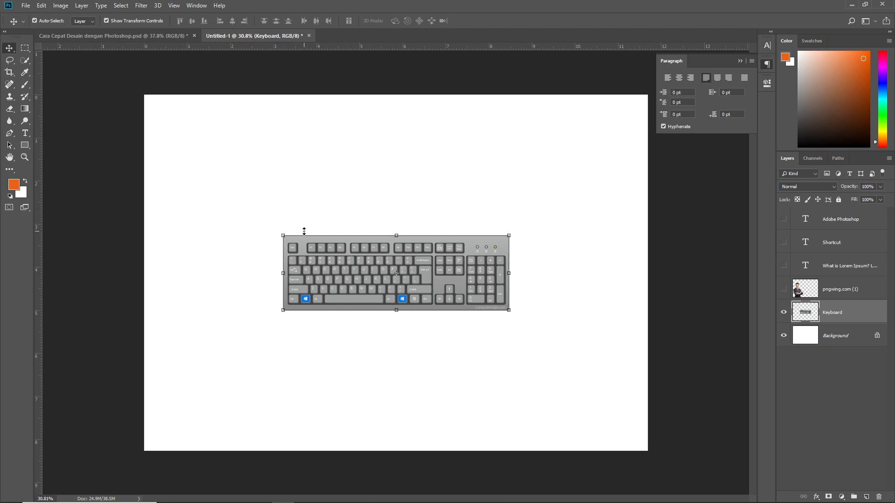
- Show the Adobe Photoshop text layer and center it horizontally on the canvas
click(783, 219)
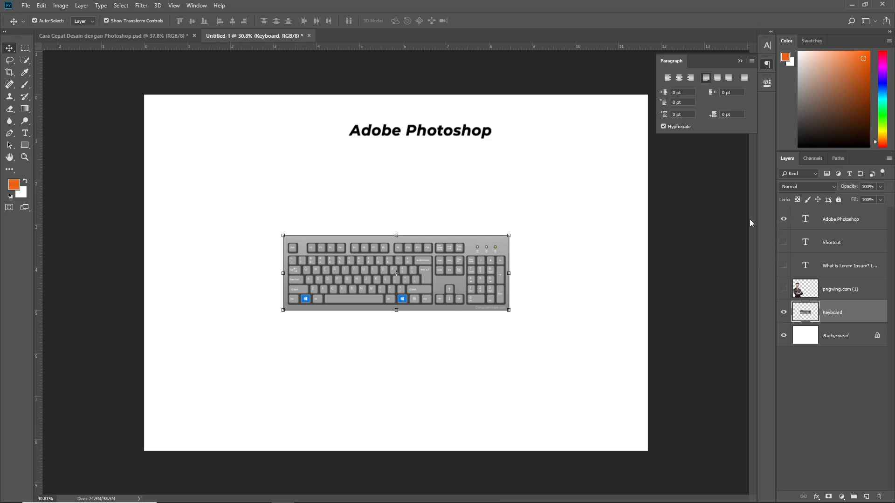
drag(250, 96, 556, 167)
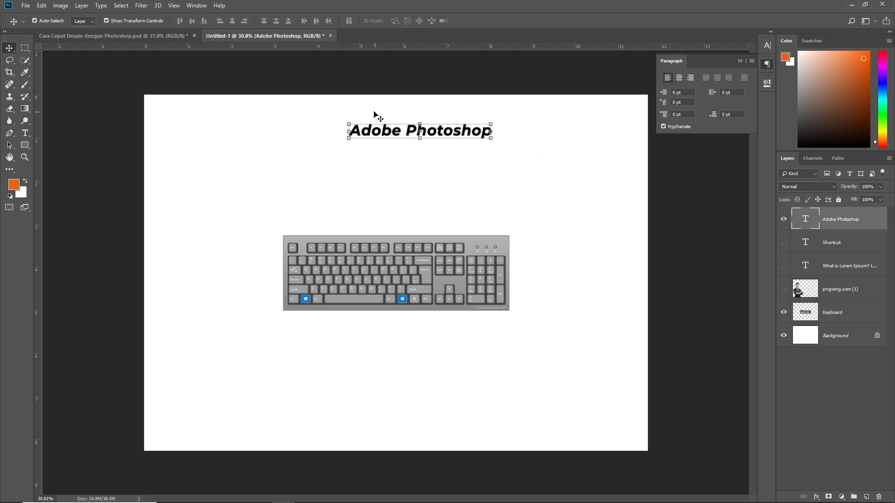
key(ctrl+a)
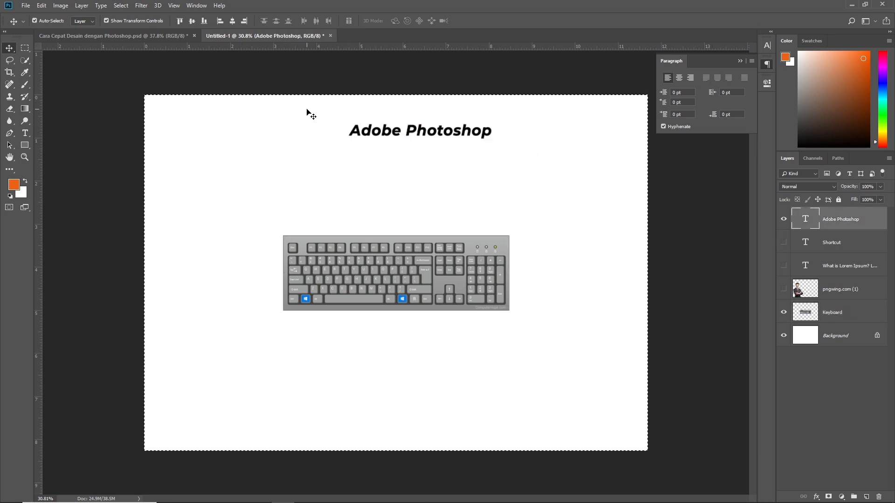
click(232, 21)
key(ctrl+d)
ctrl+click(387, 167)
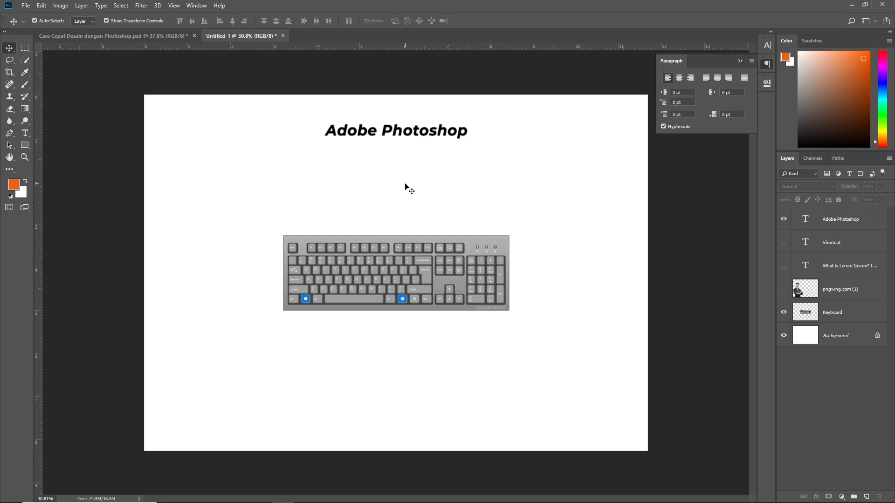
- Show the portrait layer, move it slightly up and center it horizontally on the canvas
click(783, 289)
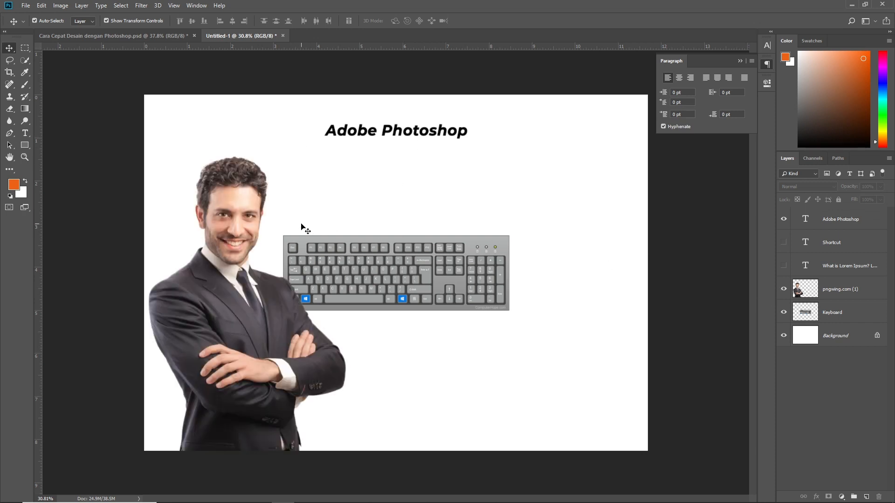
mouse_move(245, 221)
mouse_down()
mouse_move(244, 206)
mouse_move(244, 213)
mouse_up()
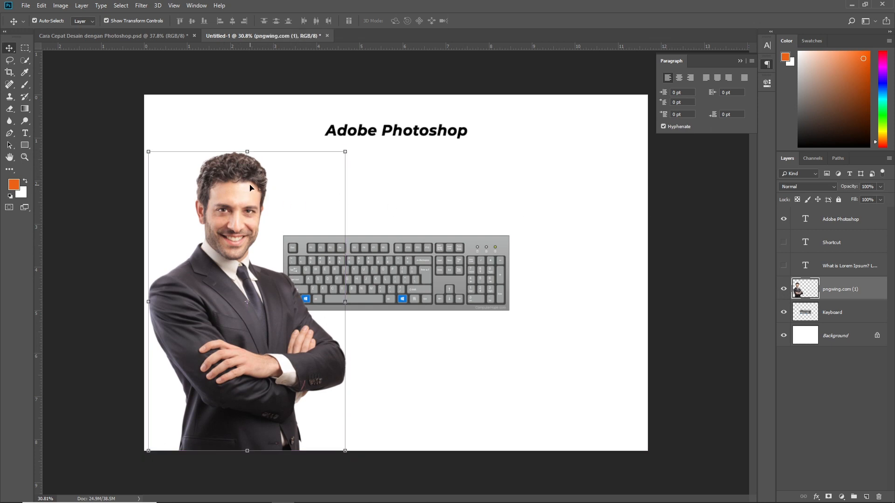
key(ctrl+a)
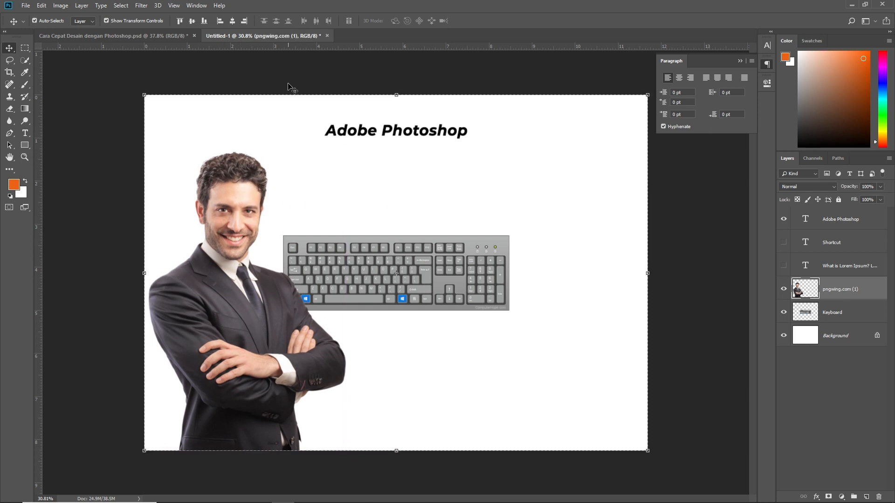
click(232, 20)
key(ctrl+d)
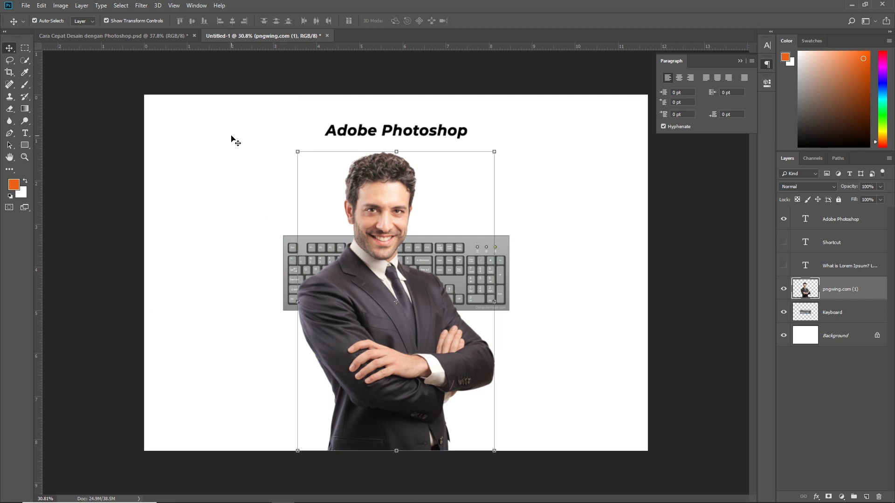
- Try moving the keyboard image left, undo the move, and hide the portrait and Keyboard layers
drag(340, 241, 202, 241)
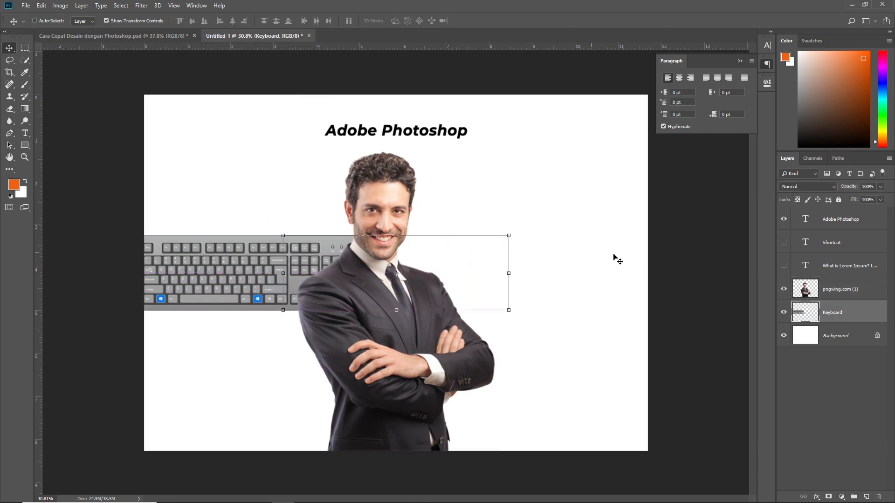
key(ctrl+z)
drag(775, 308, 790, 288)
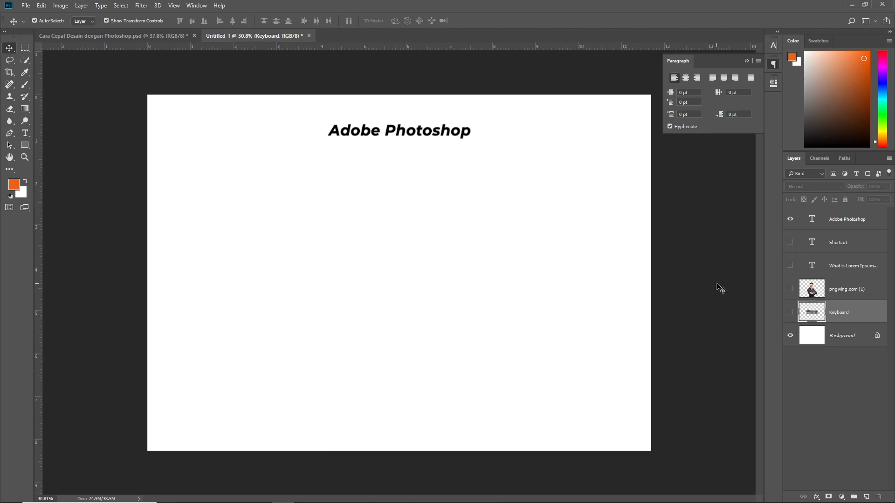
click(717, 285)
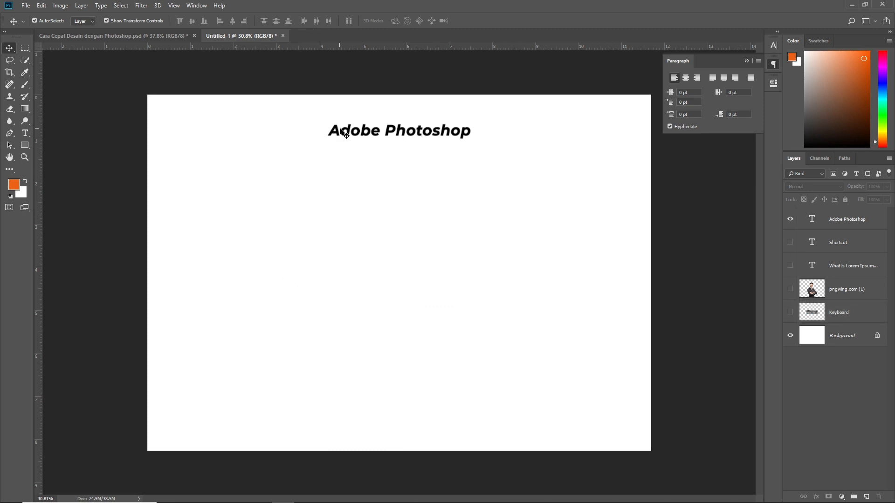
- Duplicate the Adobe Photoshop text three times and scatter the four lines across the upper canvas
drag(356, 132, 196, 156)
drag(373, 179, 533, 244)
drag(396, 182, 289, 273)
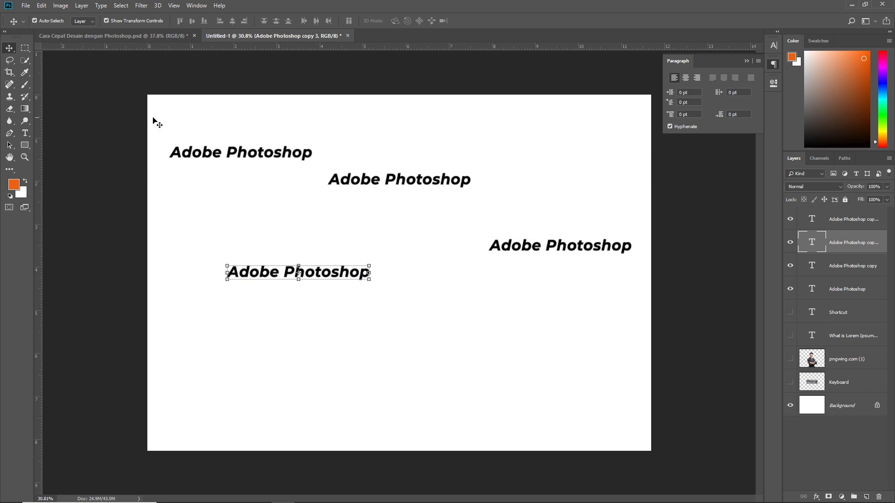
- Align the four Adobe Photoshop lines by their left edges and distribute them evenly by vertical centers
drag(105, 104, 636, 303)
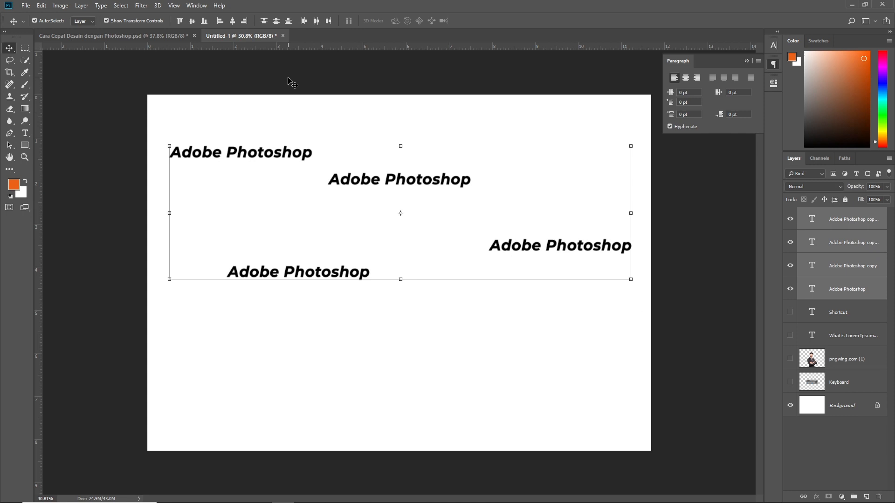
click(220, 21)
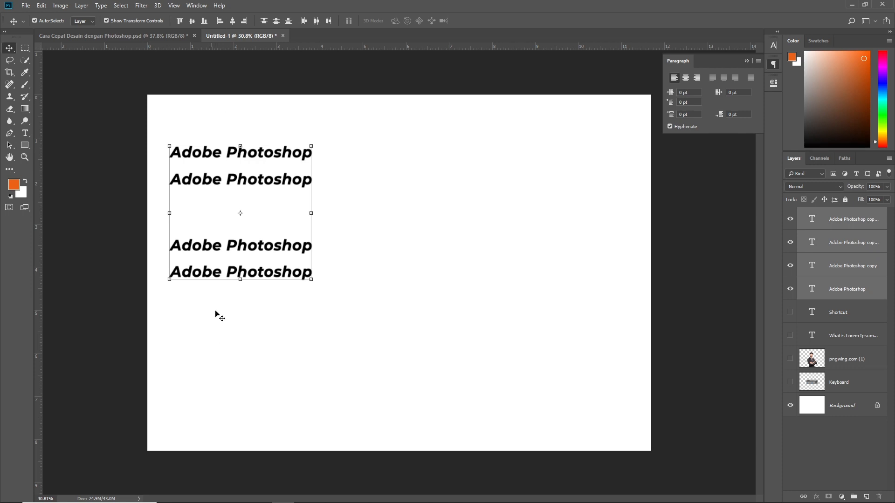
click(276, 21)
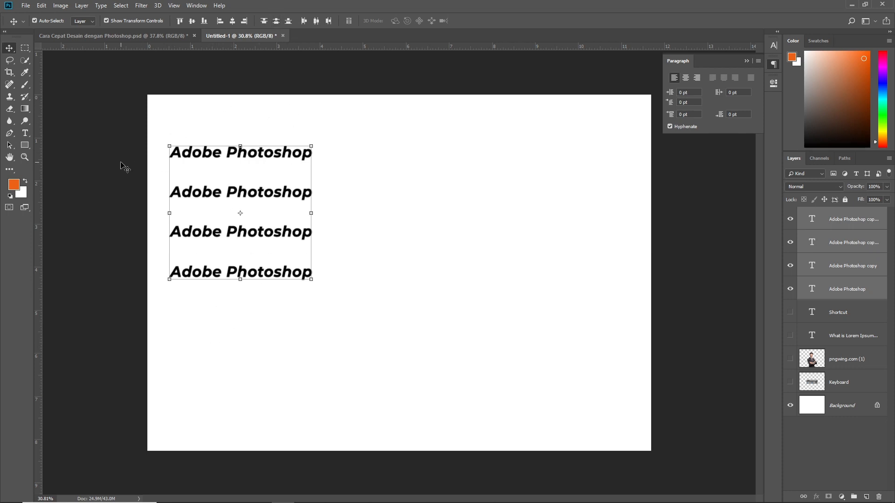
- Scatter the lower three Adobe Photoshop lines again and align all four lines by their right edges
click(106, 169)
drag(216, 272, 365, 366)
drag(264, 236, 254, 283)
drag(261, 198, 318, 230)
drag(160, 110, 443, 375)
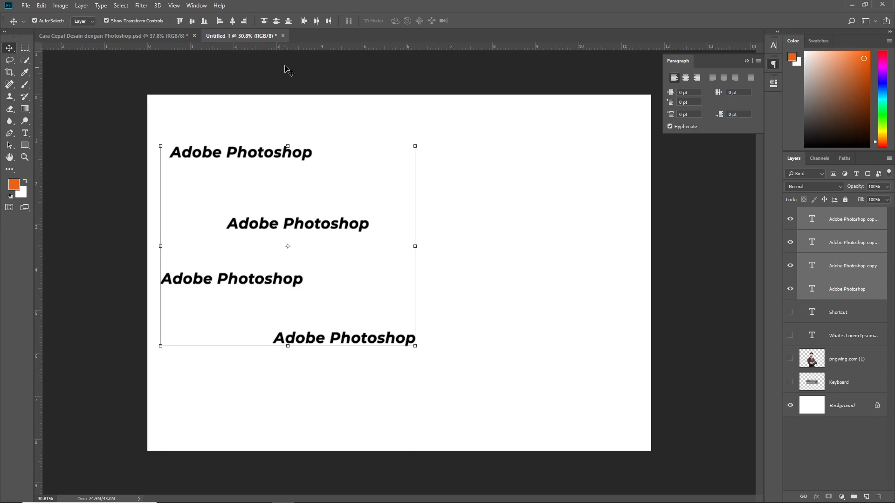
click(244, 20)
- Move the Adobe Photoshop lines individually into a rough column on the left half of the canvas
drag(348, 153, 228, 171)
click(232, 170)
drag(426, 228, 272, 200)
drag(390, 286, 237, 243)
- Create a paragraph text box below the Adobe Photoshop lines and paste the "What is Lorem Ipsum?" text into it
drag(377, 344, 464, 377)
key(t)
key(ctrl+v)
click(9, 48)
- Try right and center alignment on the five text layers, align their left edges, and move the paragraph slightly down
drag(157, 135, 507, 424)
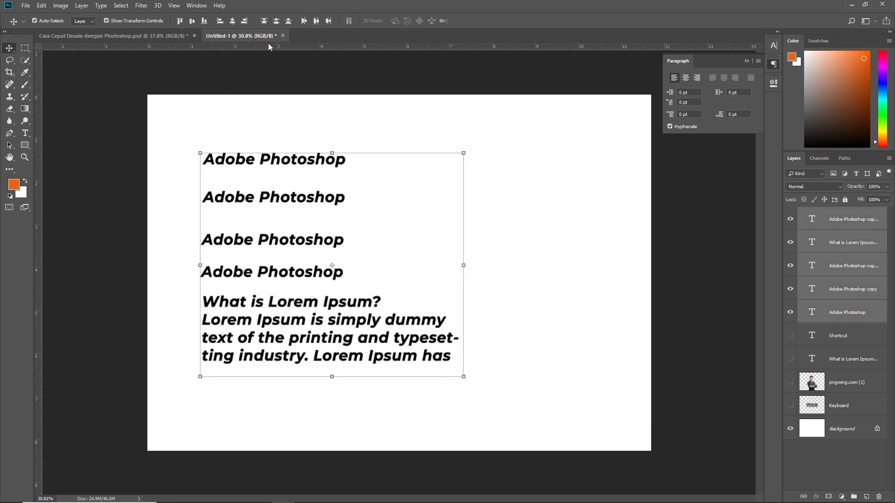
click(244, 21)
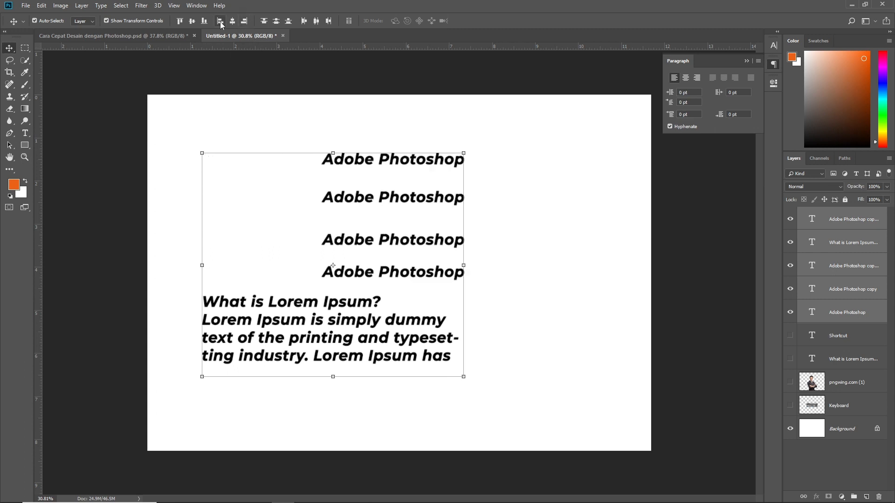
click(232, 21)
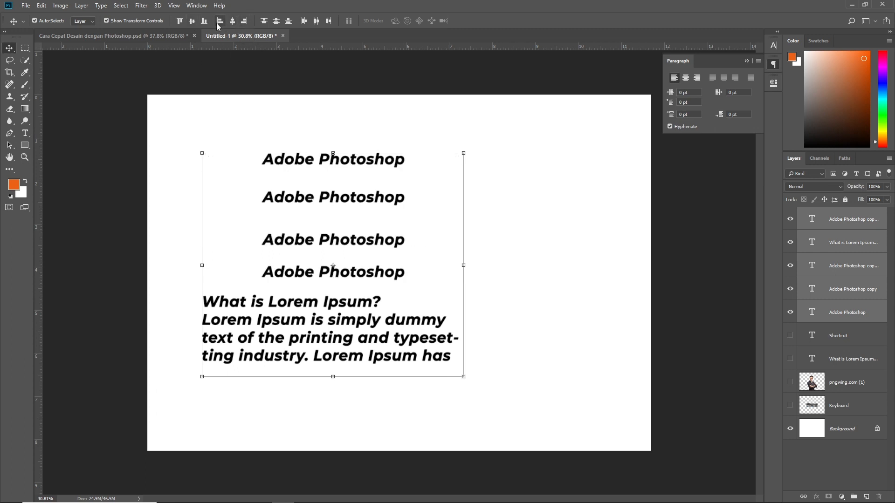
click(220, 20)
click(138, 125)
scroll(136, 124, down, 1)
drag(292, 355, 292, 368)
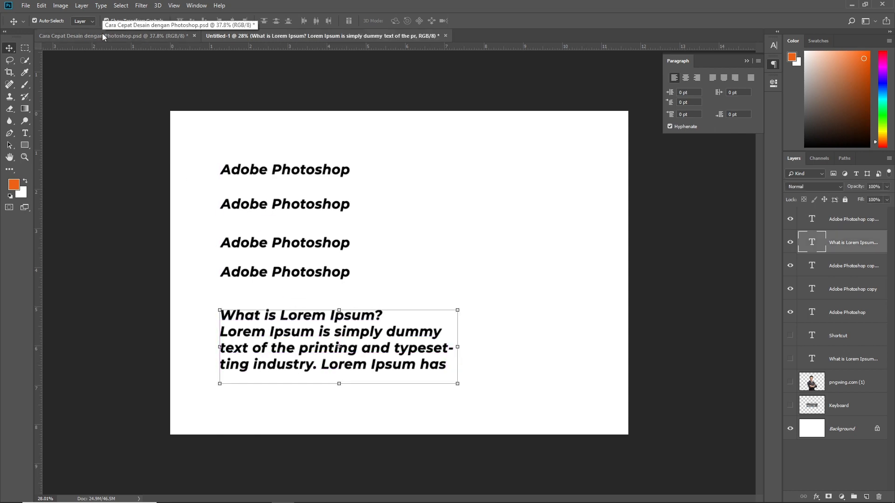
- Examine the alignment of the Shortcut, Text and Alignment headings and lists in Cara Cepat Desain dengan Photoshop.psd
click(103, 37)
scroll(439, 249, down, 1)
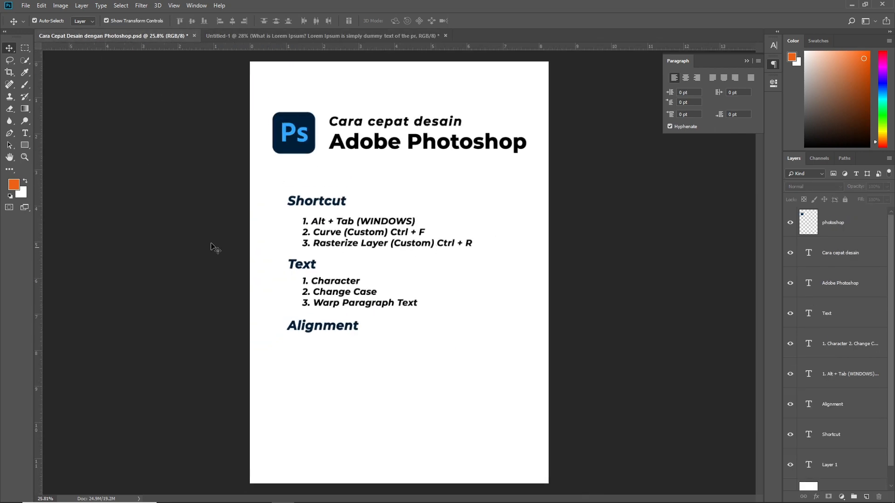
scroll(326, 126, up, 1)
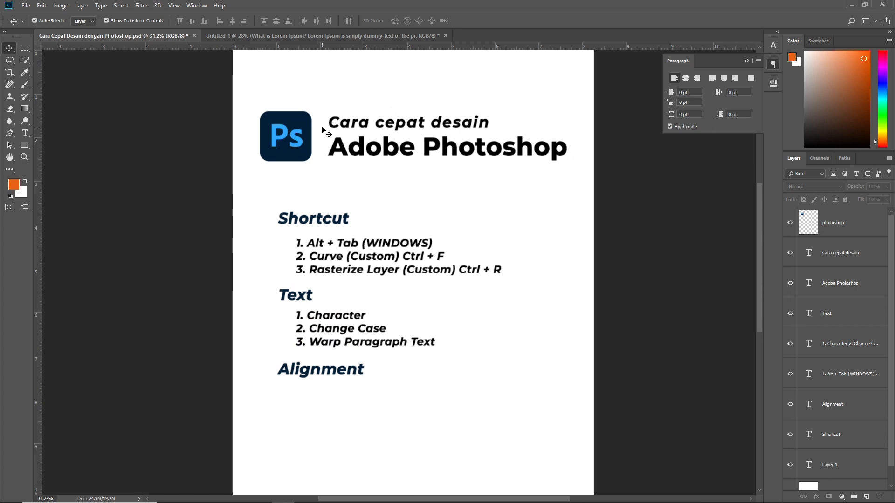
drag(301, 203, 495, 421)
scroll(494, 421, up, 1)
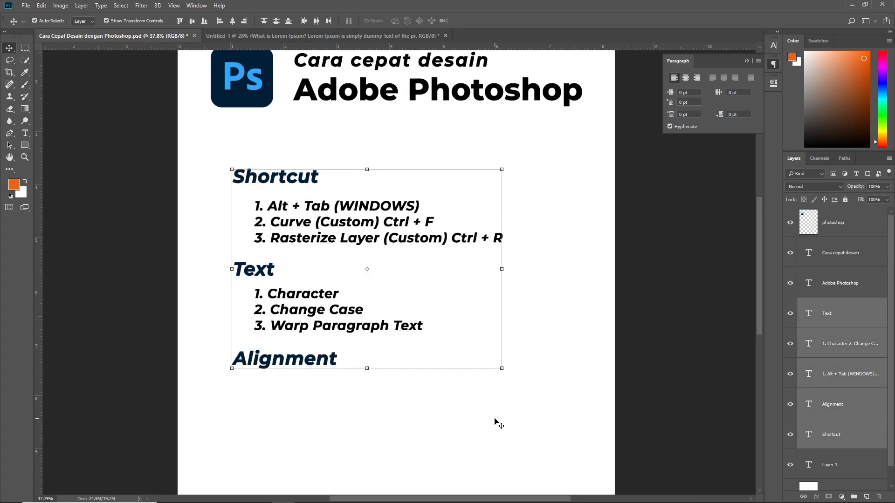
drag(184, 125, 492, 386)
scroll(386, 339, down, 1)
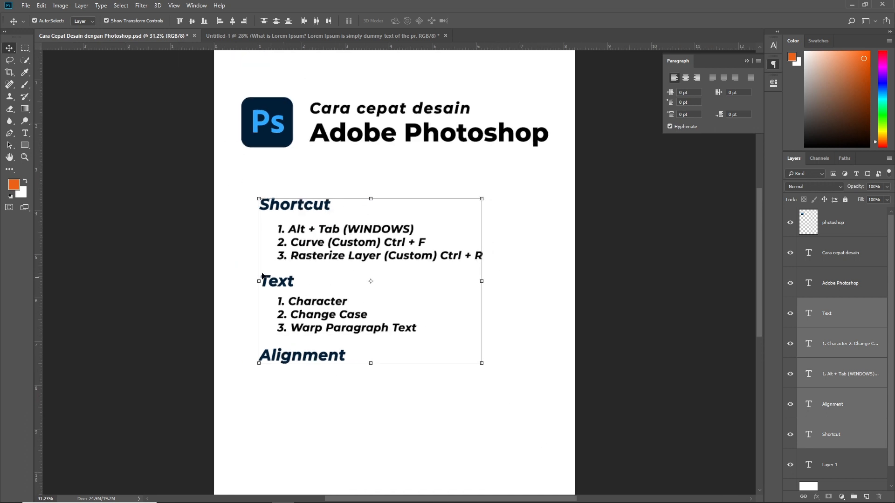
scroll(217, 257, down, 1)
click(216, 257)
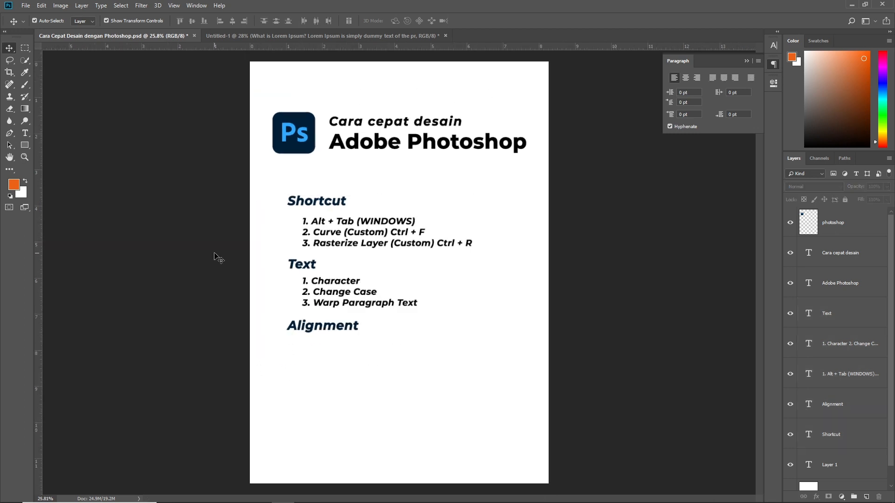